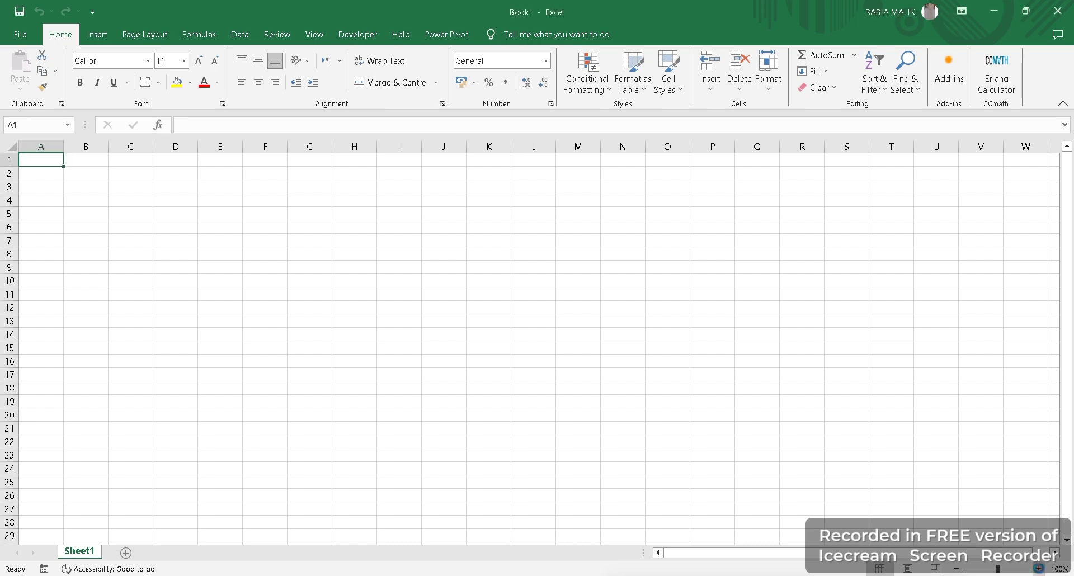
Enlarge the worksheet view to 140% and select cell A1
{"action": "left_click", "coordinate": [1039, 569]}
{"action": "left_click", "coordinate": [1038, 569]}
{"action": "left_click", "coordinate": [1039, 569]}
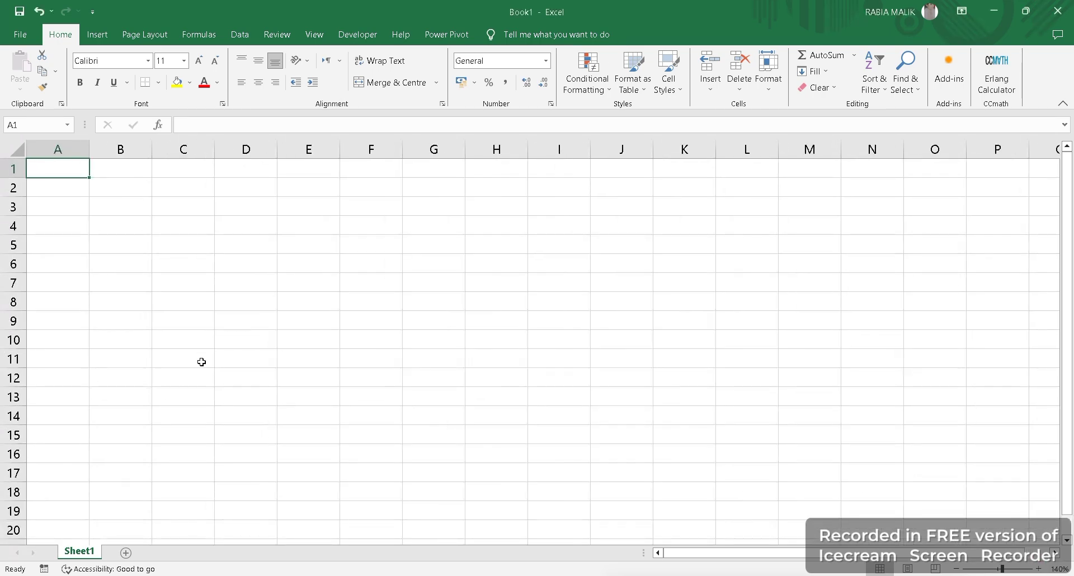
{"action": "left_click", "coordinate": [59, 186]}
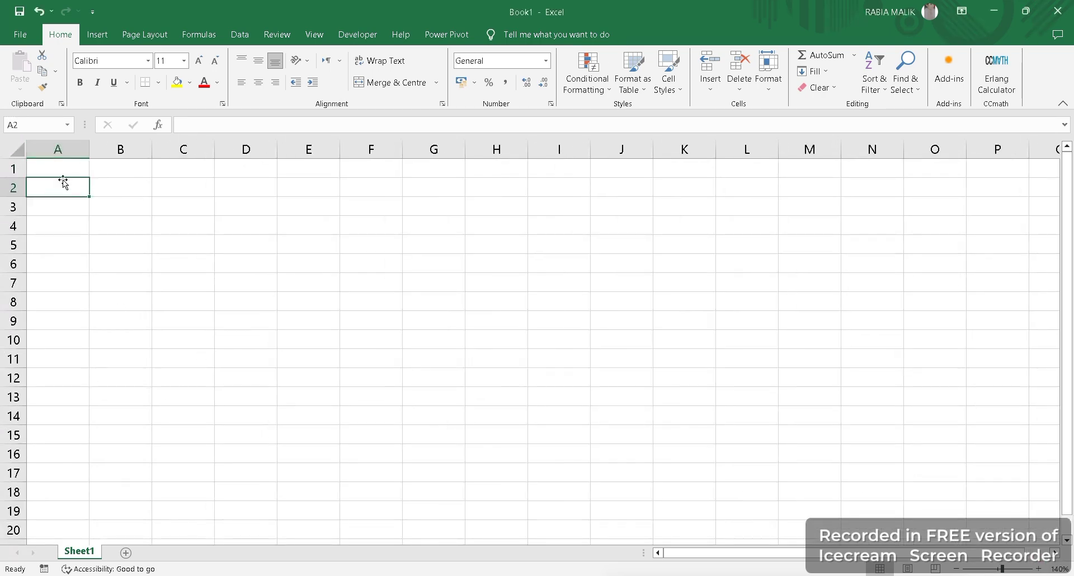
{"action": "left_click", "coordinate": [62, 172]}
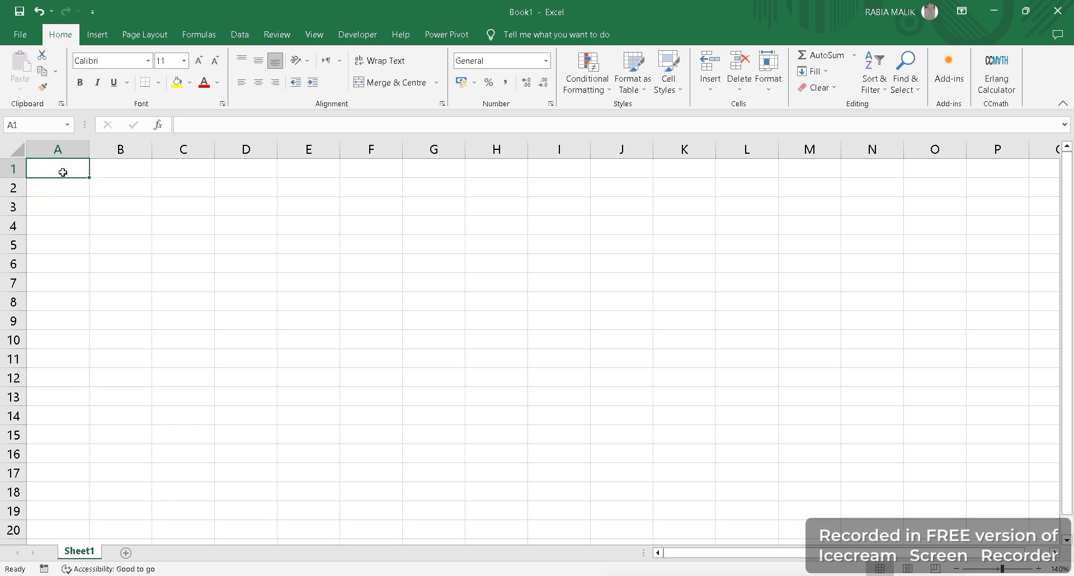
{"action": "type", "text": "=sum"}
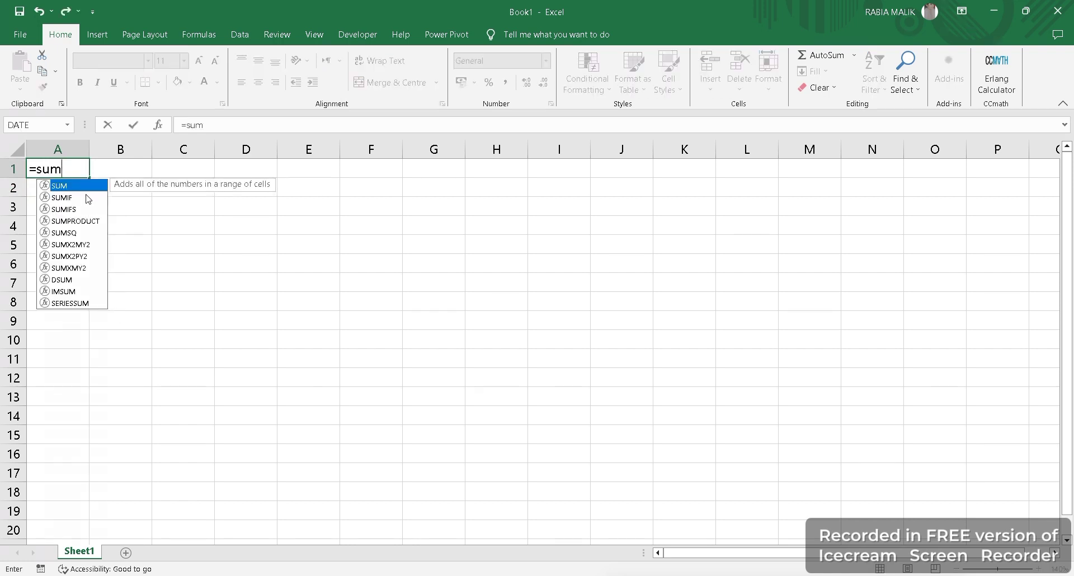
{"action": "key", "text": "Tab"}
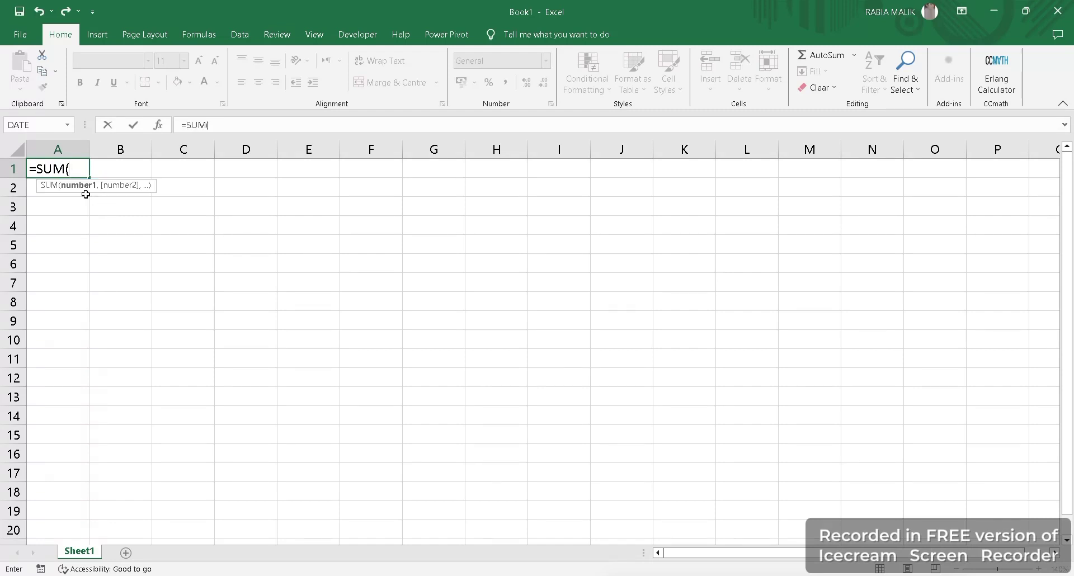
{"action": "type", "text": "123"}
{"action": "key", "text": "BackSpace"}
{"action": "key", "text": "BackSpace"}
{"action": "key", "text": "BackSpace"}
{"action": "key", "text": "BackSpace"}
{"action": "key", "text": "BackSpace"}
{"action": "key", "text": "BackSpace"}
{"action": "key", "text": "BackSpace"}
{"action": "key", "text": "BackSpace"}
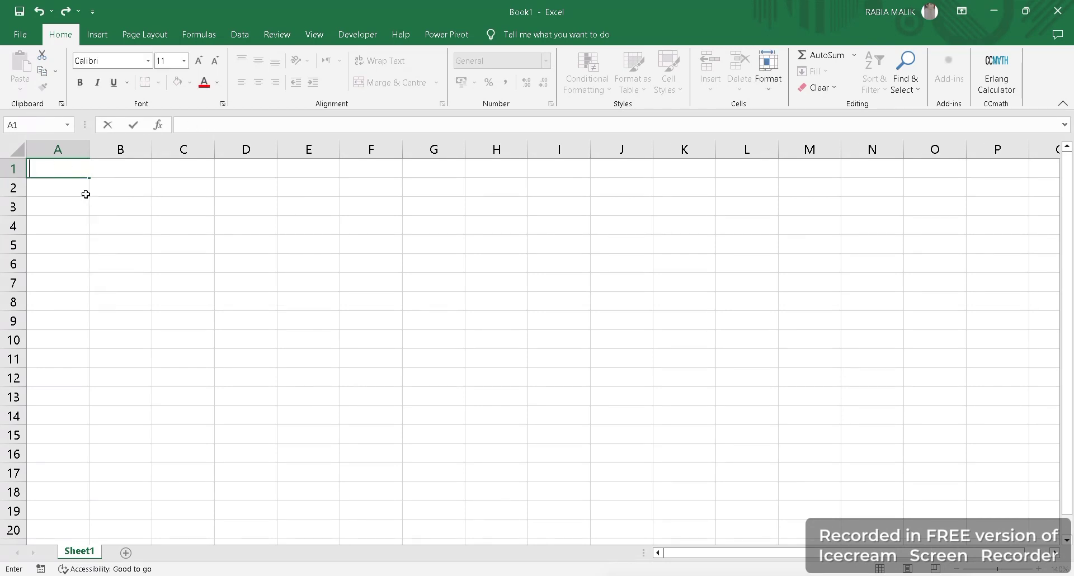
Enter 100 in cell A1 and 200 in cell A2
{"action": "type", "text": "100"}
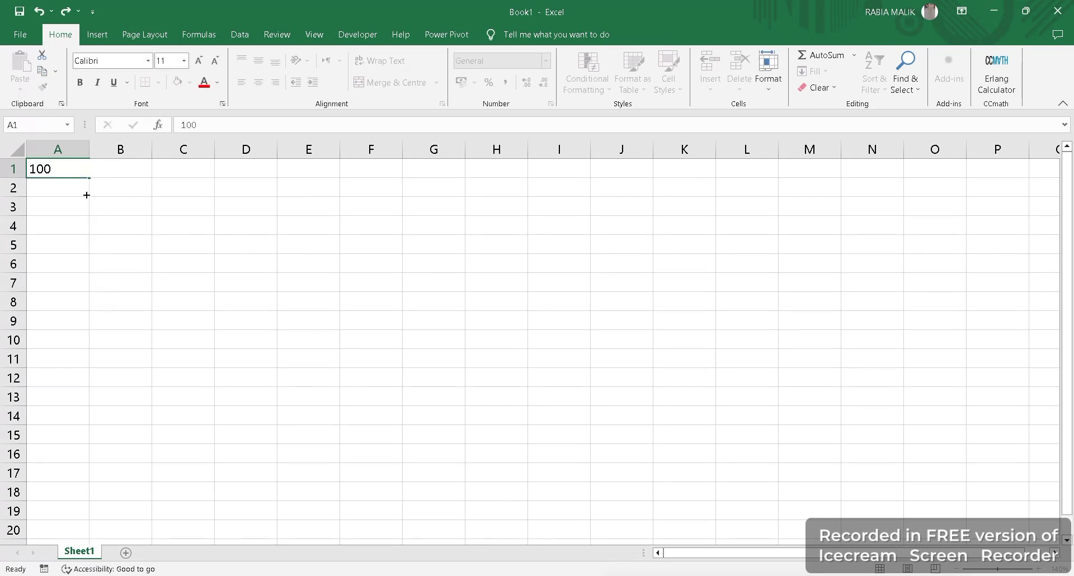
{"action": "key", "text": "Return"}
{"action": "type", "text": "200"}
{"action": "key", "text": "Tab"}
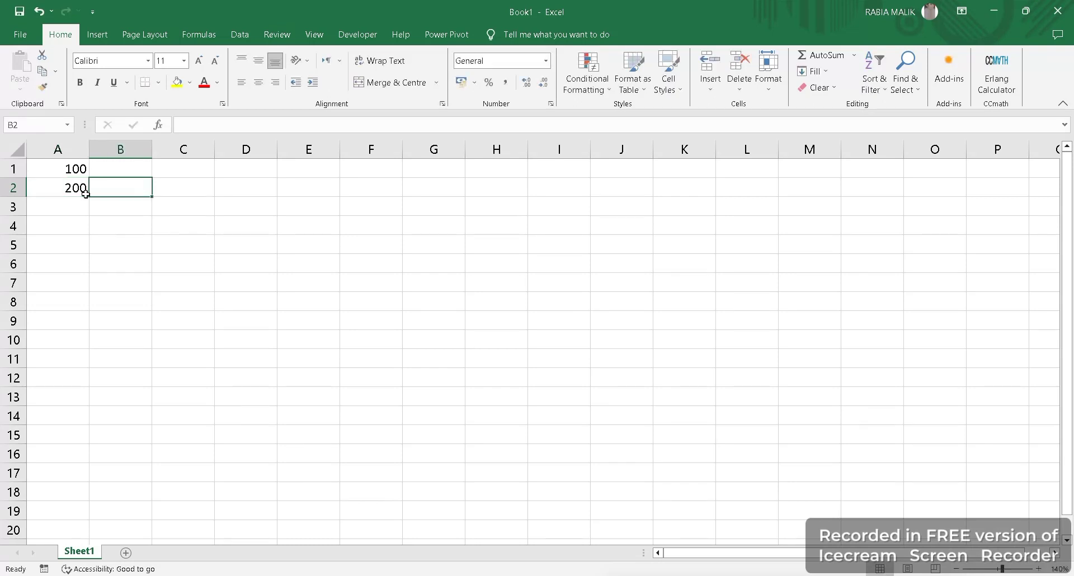
Enter 300 in cell B1 and 400 in cell C1
{"action": "key", "text": "Up"}
{"action": "type", "text": "300"}
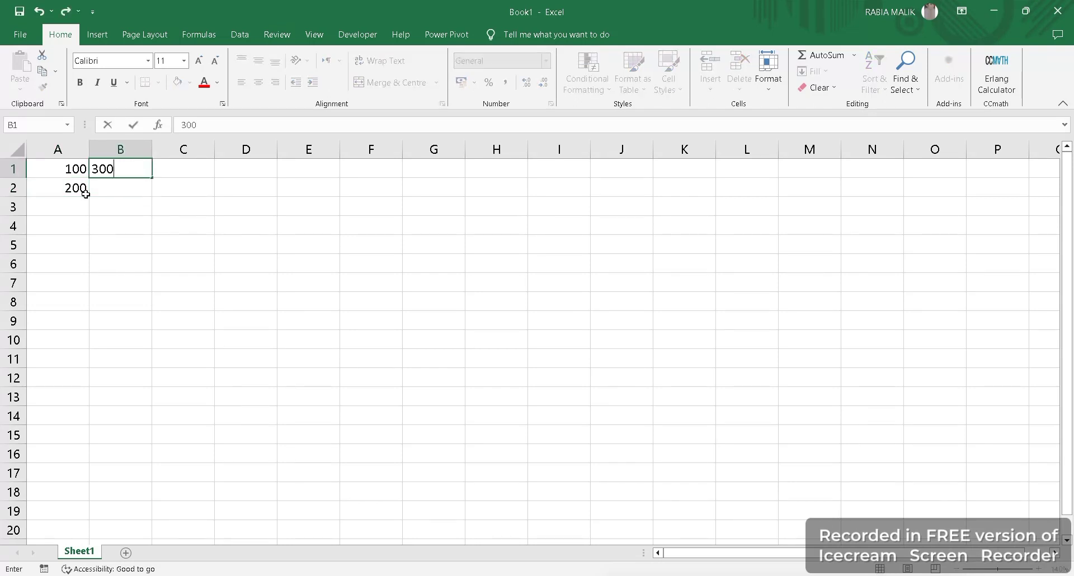
{"action": "key", "text": "Tab"}
{"action": "type", "text": "400"}
{"action": "key", "text": "Return"}
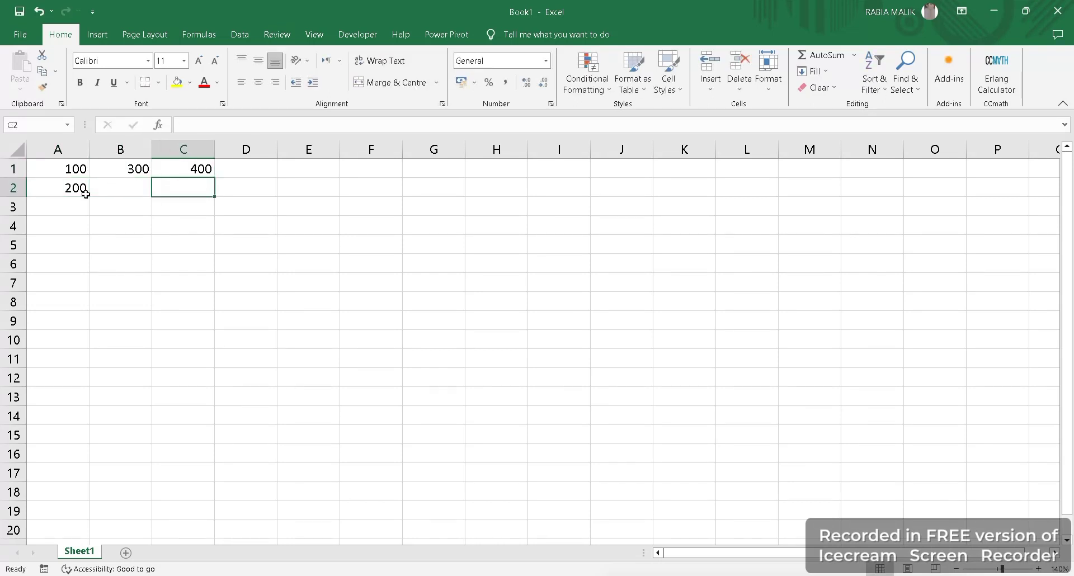
Enter 500 in cell B2 and 600 in cell C2, finishing with cell A4 selected
{"action": "key", "text": "Left"}
{"action": "type", "text": "500"}
{"action": "key", "text": "Tab"}
{"action": "type", "text": "5"}
{"action": "type", "text": "00"}
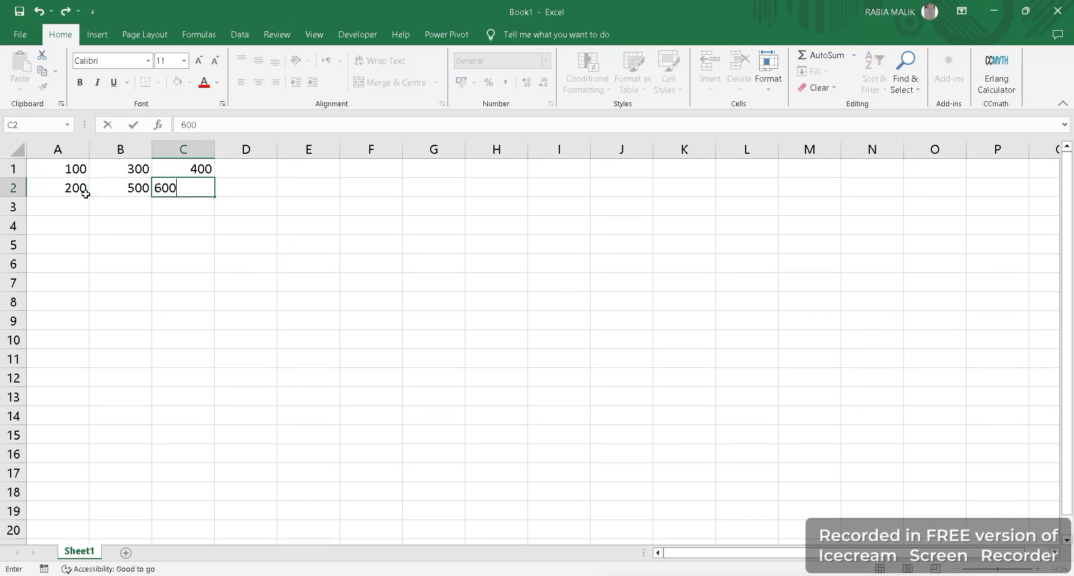
{"action": "key", "text": "Return"}
{"action": "key", "text": "Left"}
{"action": "key", "text": "Down"}
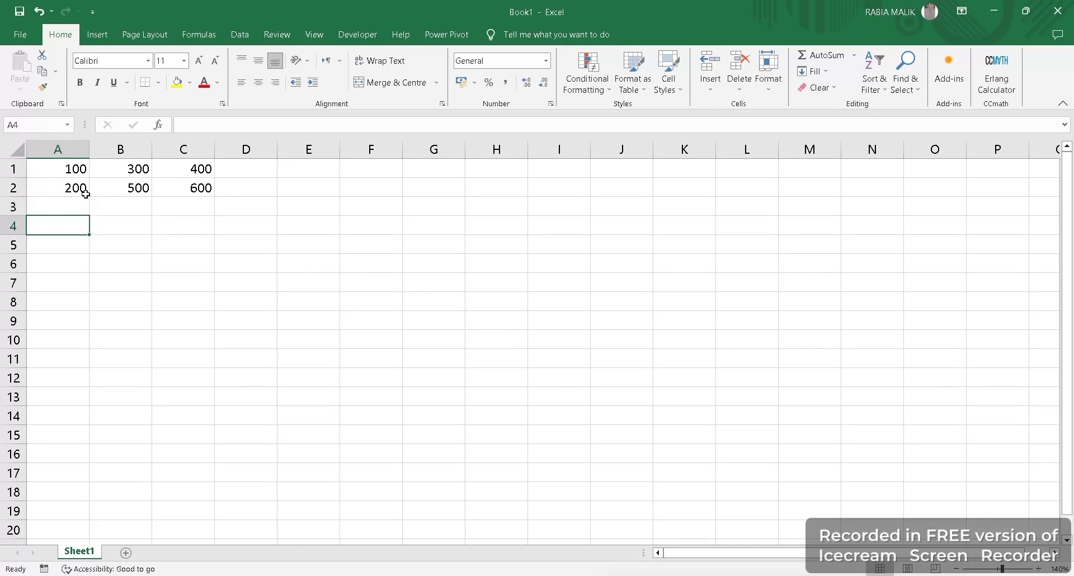
{"action": "type", "text": "total =s"}
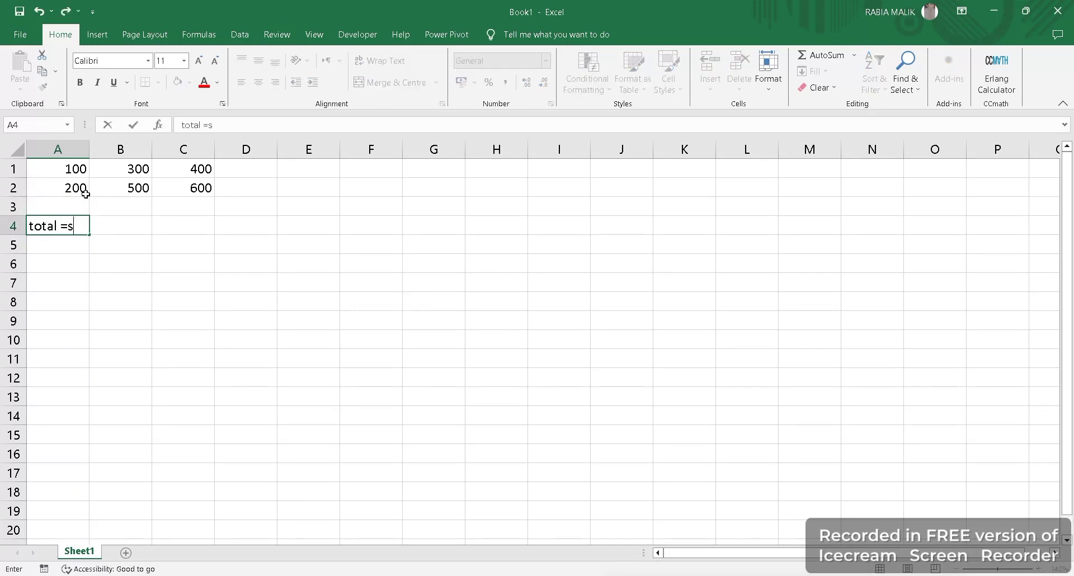
{"action": "type", "text": "um"}
{"action": "key", "text": "BackSpace"}
{"action": "key", "text": "BackSpace"}
{"action": "key", "text": "BackSpace"}
{"action": "key", "text": "BackSpace"}
{"action": "key", "text": "BackSpace"}
{"action": "key", "text": "BackSpace"}
{"action": "key", "text": "BackSpace"}
{"action": "key", "text": "BackSpace"}
{"action": "key", "text": "BackSpace"}
Add up the range A1:A2 in cell A4 with the SUM function
{"action": "type", "text": "=sum"}
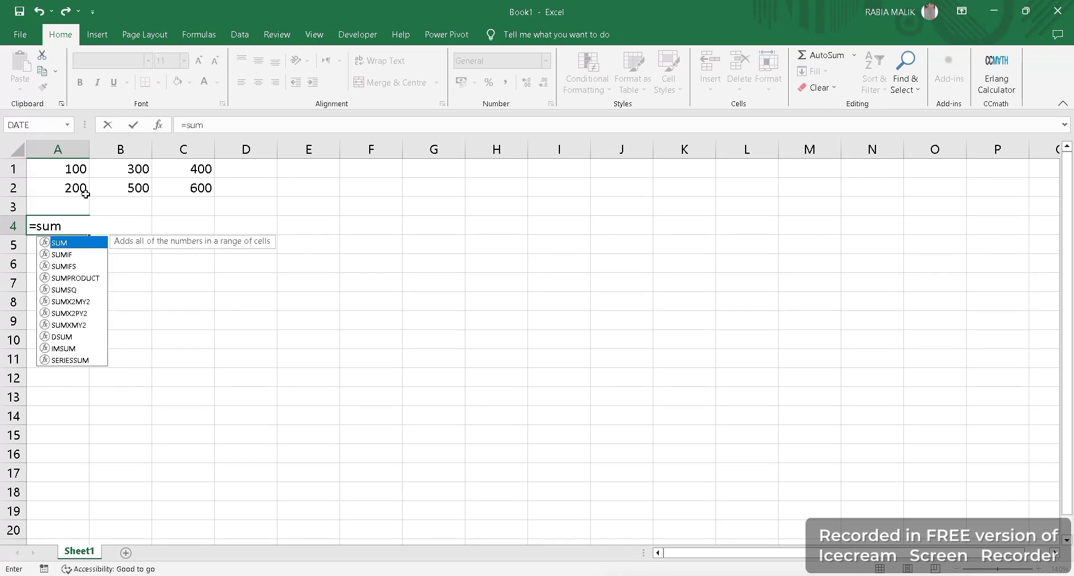
{"action": "key", "text": "Tab"}
{"action": "left_click", "coordinate": [61, 168]}
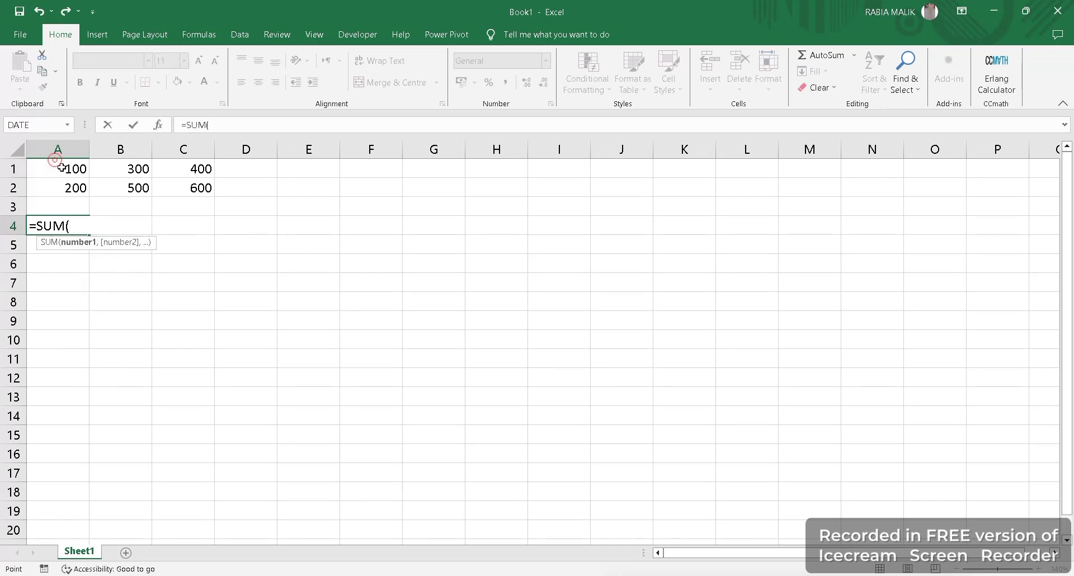
{"action": "left_click_drag", "start_coordinate": [62, 167], "coordinate": [75, 191]}
{"action": "key", "text": "Return"}
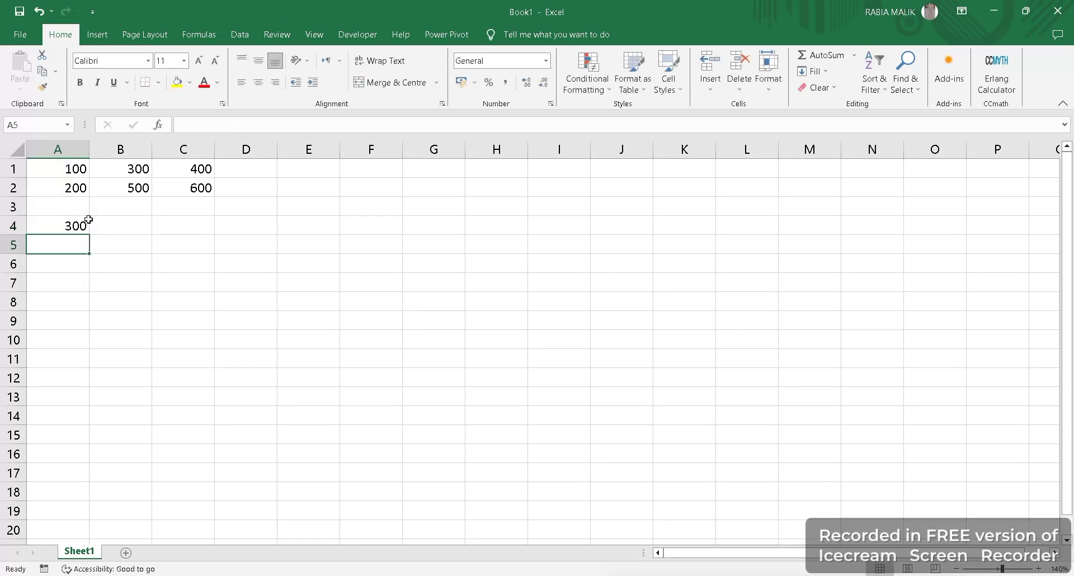
{"action": "left_click", "coordinate": [77, 224]}
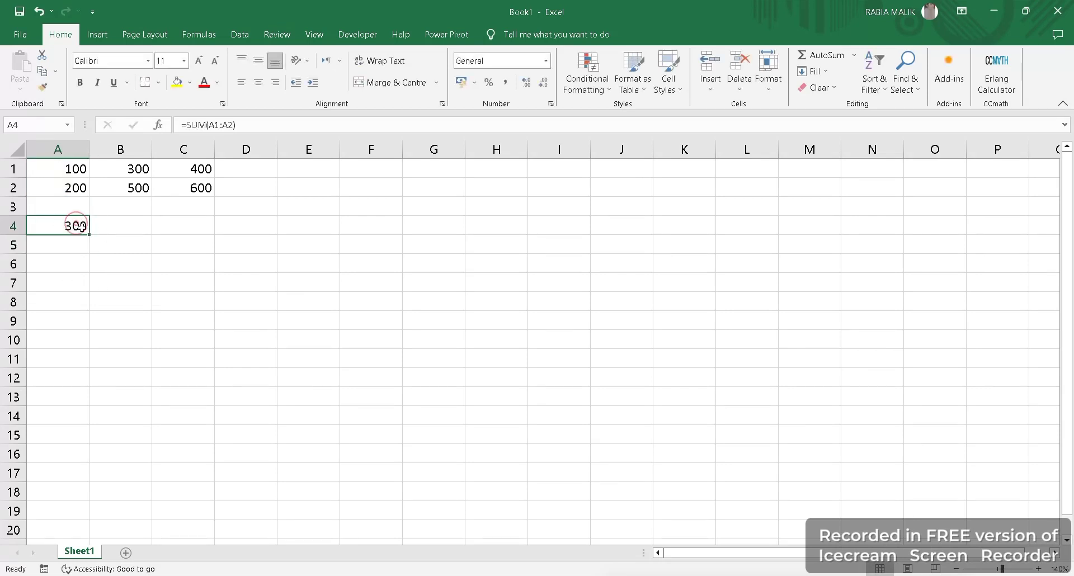
{"action": "left_click", "coordinate": [149, 223]}
{"action": "left_click", "coordinate": [85, 226]}
{"action": "left_click", "coordinate": [121, 168]}
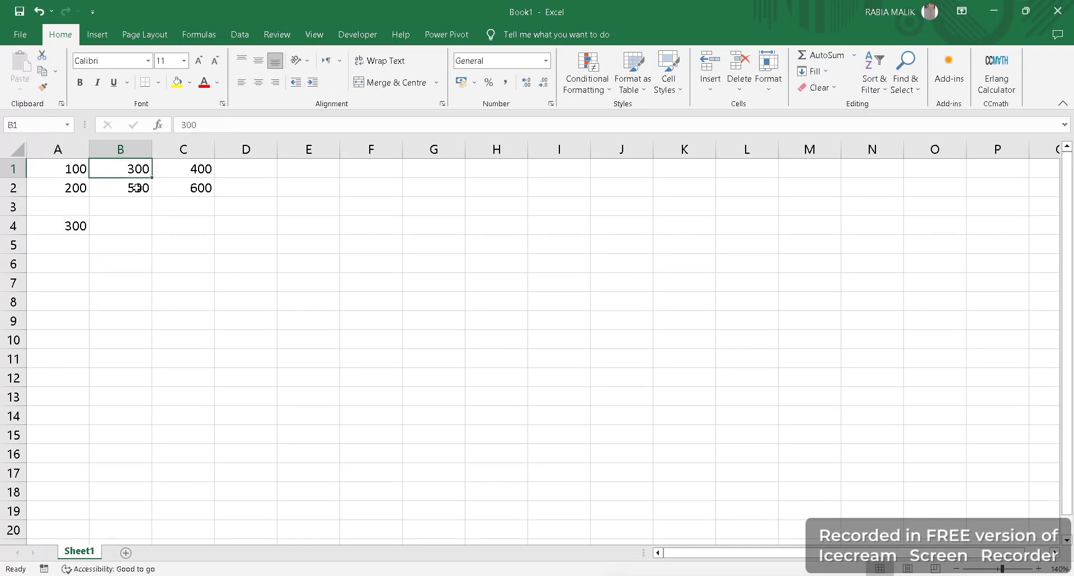
{"action": "left_click", "coordinate": [192, 188]}
{"action": "left_click", "coordinate": [145, 169]}
Add up the range B1:C2 in cell B4 with the SUM function
{"action": "left_click", "coordinate": [128, 223]}
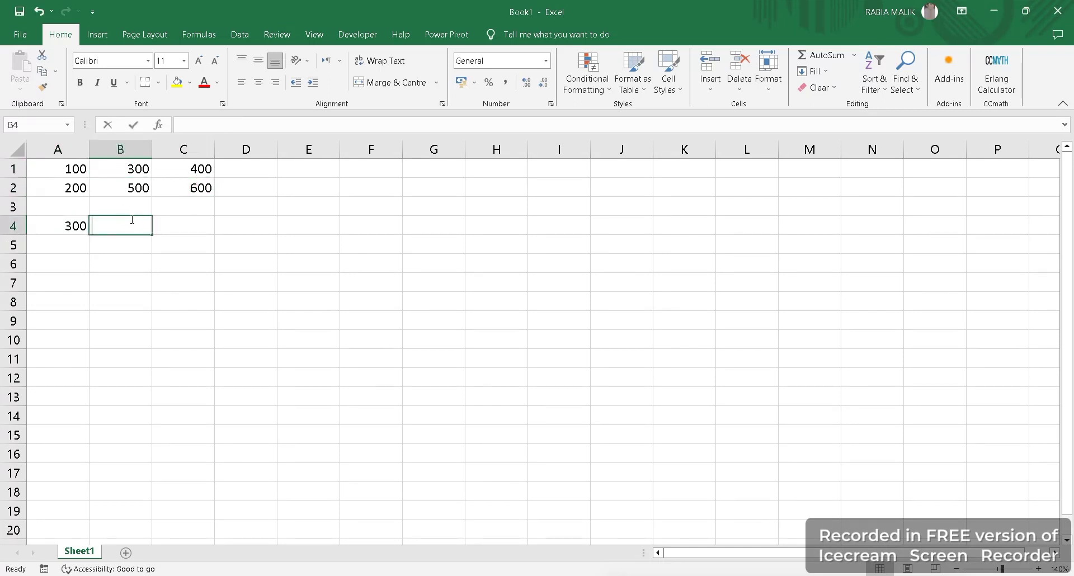
{"action": "type", "text": "=sum"}
{"action": "key", "text": "Tab"}
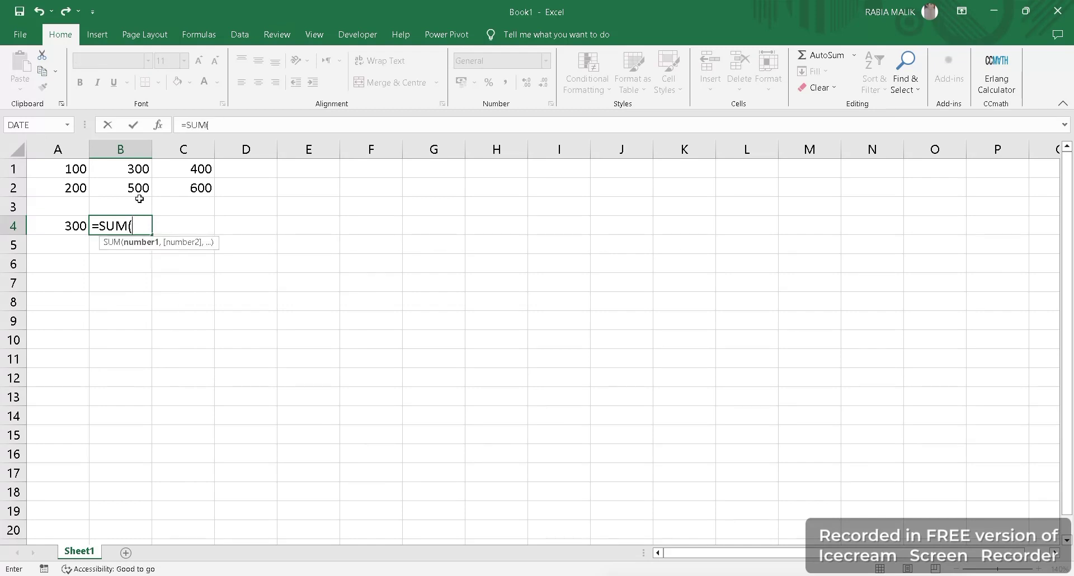
{"action": "left_click_drag", "start_coordinate": [137, 169], "coordinate": [196, 189]}
{"action": "key", "text": "Return"}
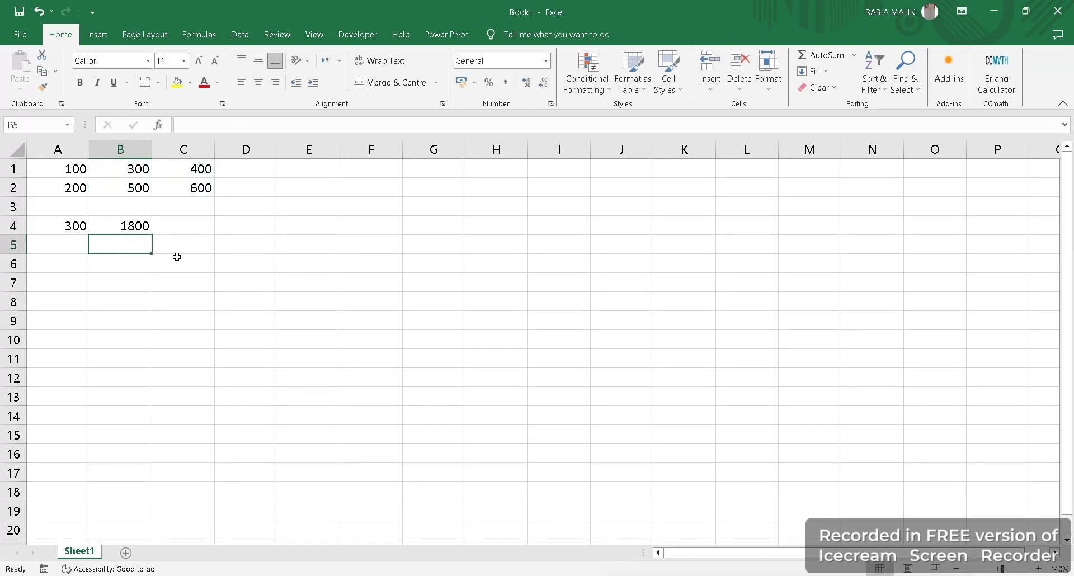
Multiply the values of the range A1:A2 in cell A5 with the PRODUCT function
{"action": "left_click", "coordinate": [76, 279]}
{"action": "left_click", "coordinate": [58, 263]}
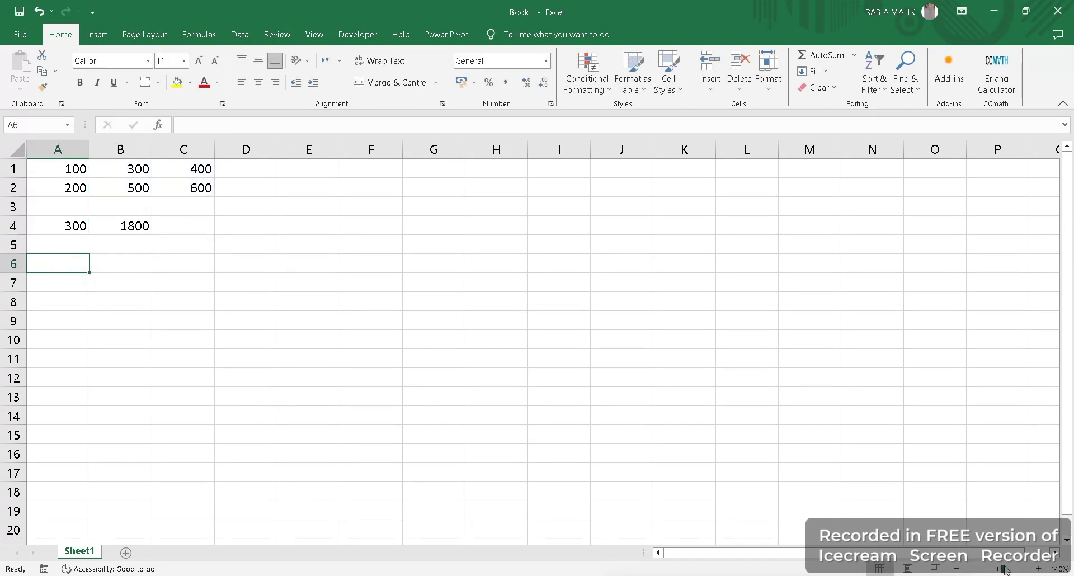
{"action": "left_click", "coordinate": [1039, 569]}
{"action": "left_click", "coordinate": [1039, 569]}
{"action": "left_click", "coordinate": [1039, 569]}
{"action": "left_click", "coordinate": [1039, 569]}
{"action": "left_click", "coordinate": [1039, 569]}
{"action": "left_click", "coordinate": [1039, 569]}
{"action": "left_click", "coordinate": [1039, 569]}
{"action": "left_click", "coordinate": [1039, 569]}
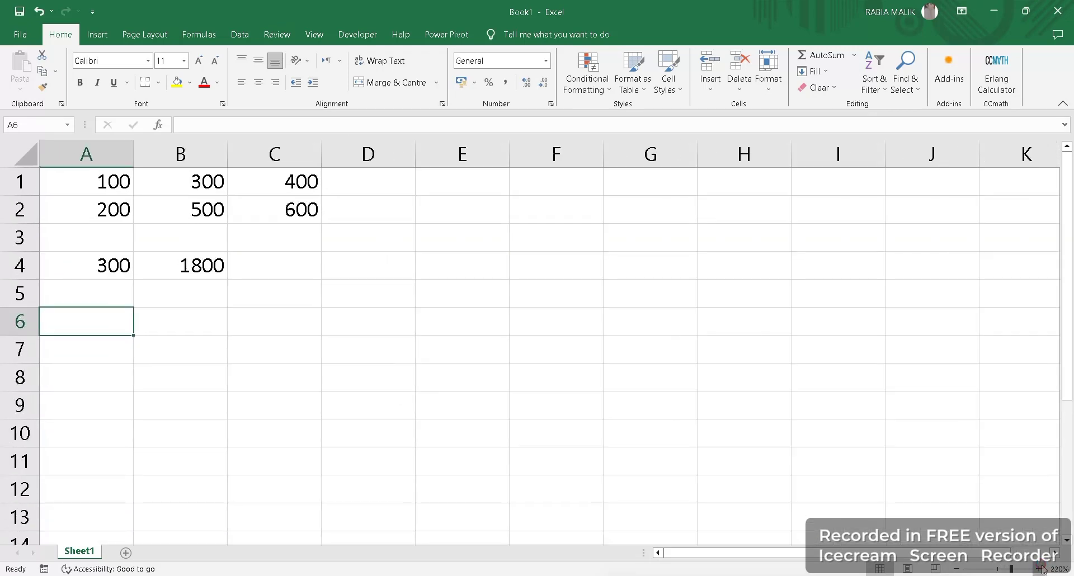
{"action": "left_click", "coordinate": [105, 307]}
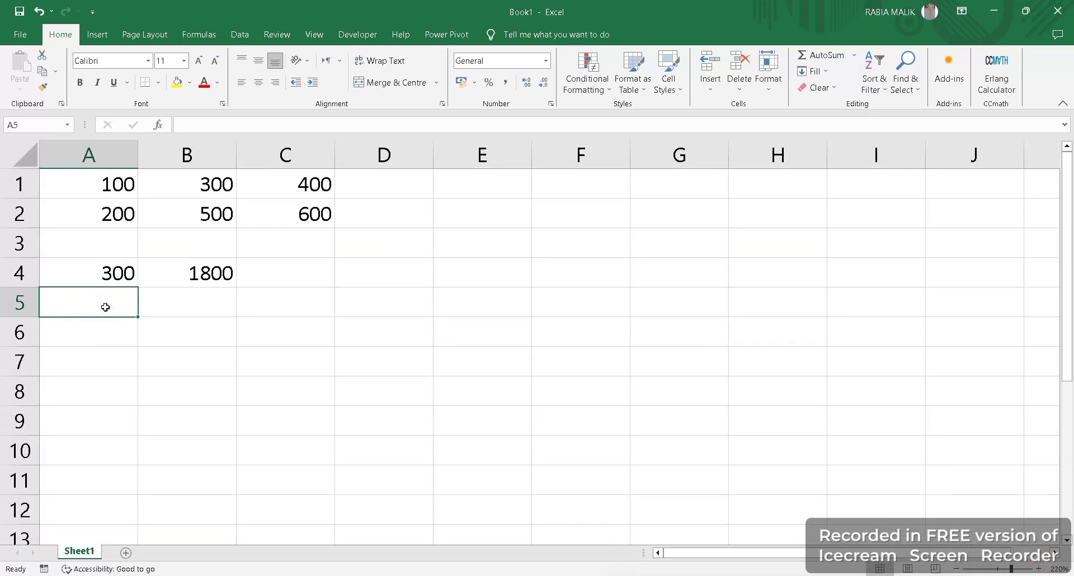
{"action": "type", "text": "="}
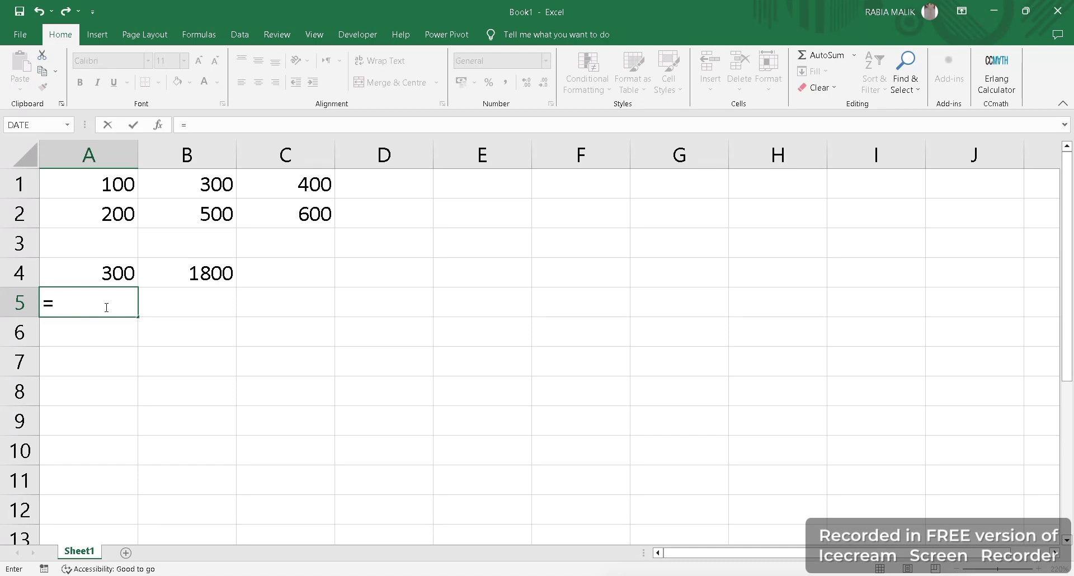
{"action": "type", "text": "pro"}
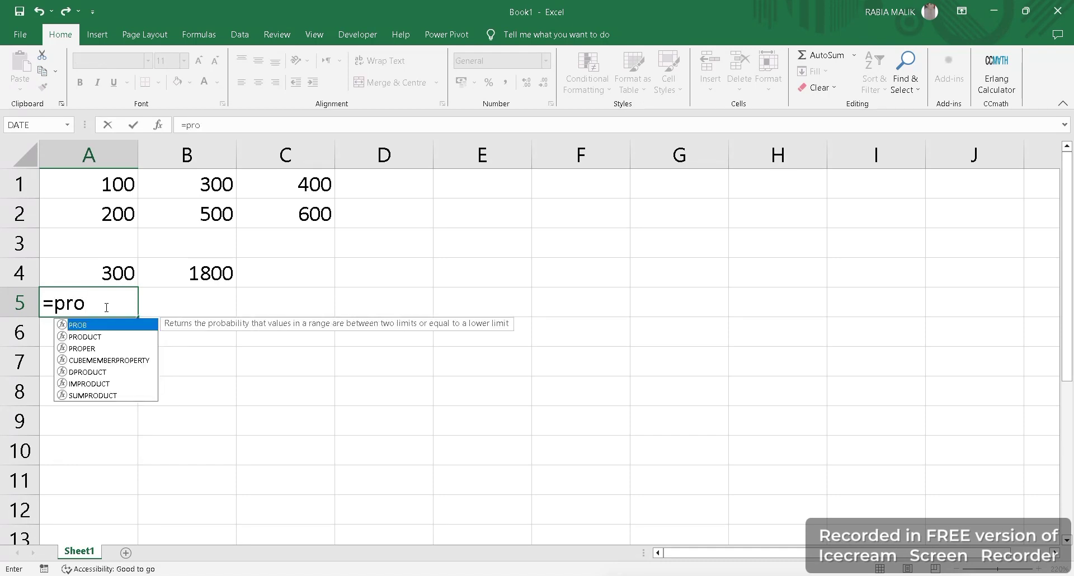
{"action": "left_click", "coordinate": [90, 337]}
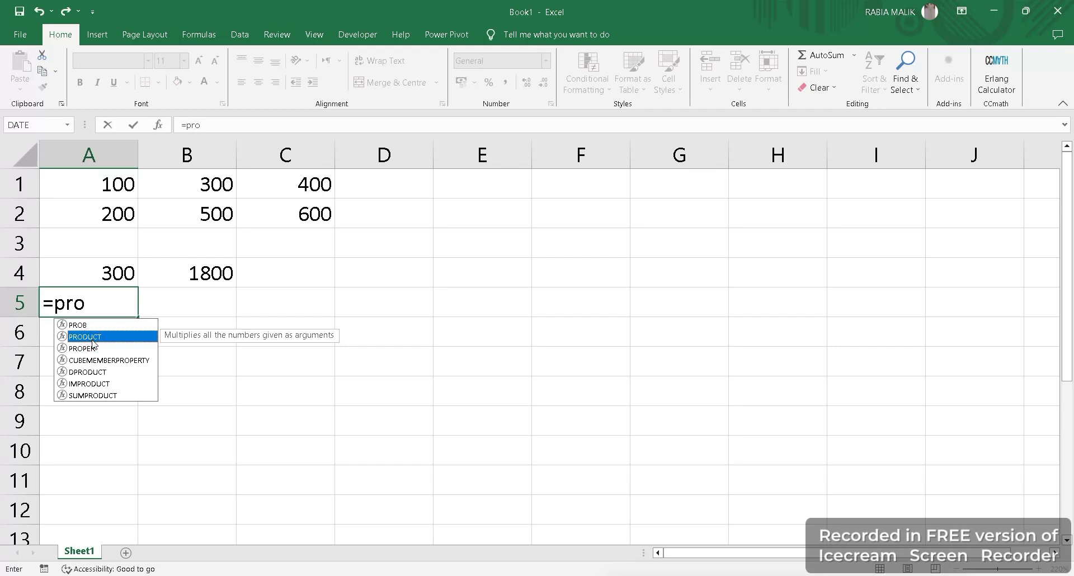
{"action": "double_click", "coordinate": [91, 337]}
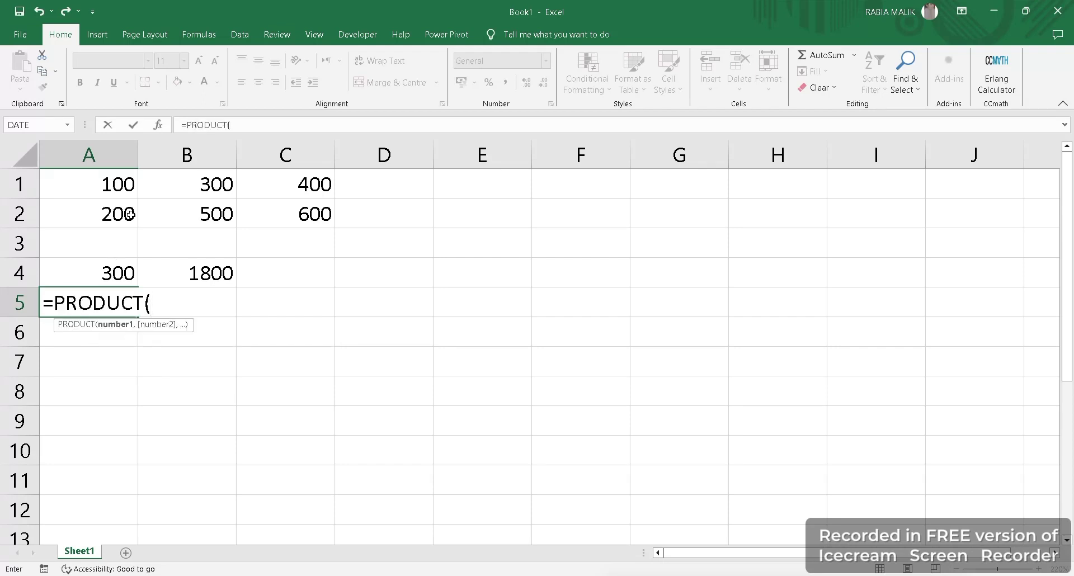
{"action": "left_click_drag", "start_coordinate": [115, 180], "coordinate": [127, 214]}
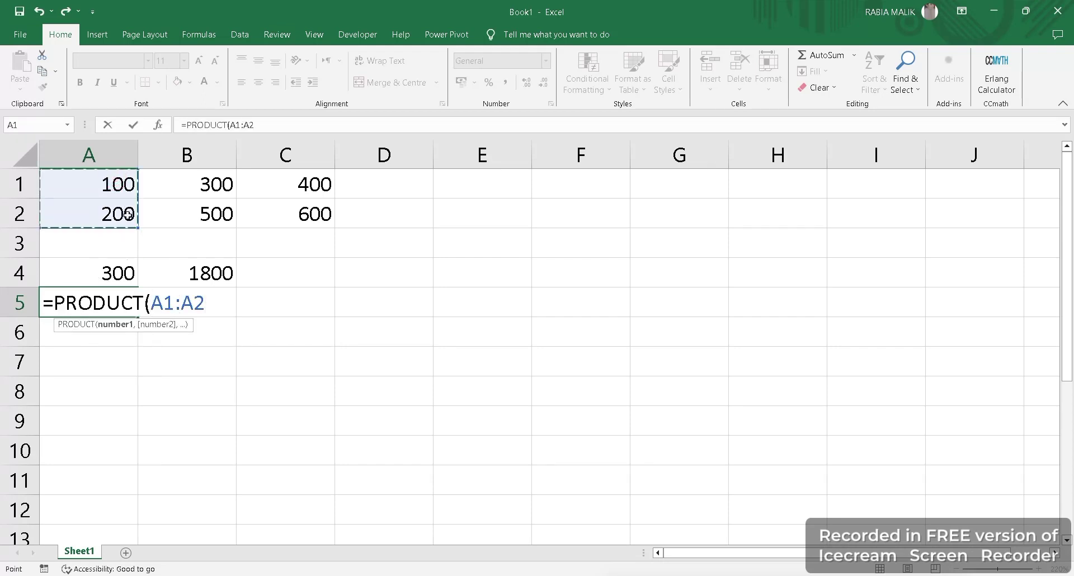
{"action": "key", "text": "Return"}
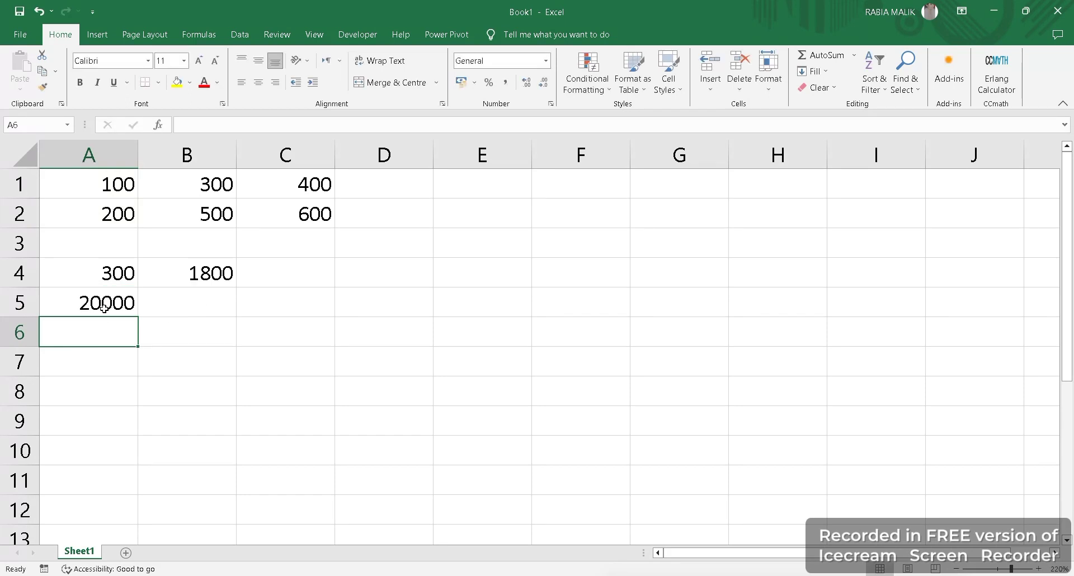
Fill the SUM result in A4 with light green and the PRODUCT result in A5 with light gold
{"action": "left_click", "coordinate": [104, 306]}
{"action": "left_click", "coordinate": [105, 272]}
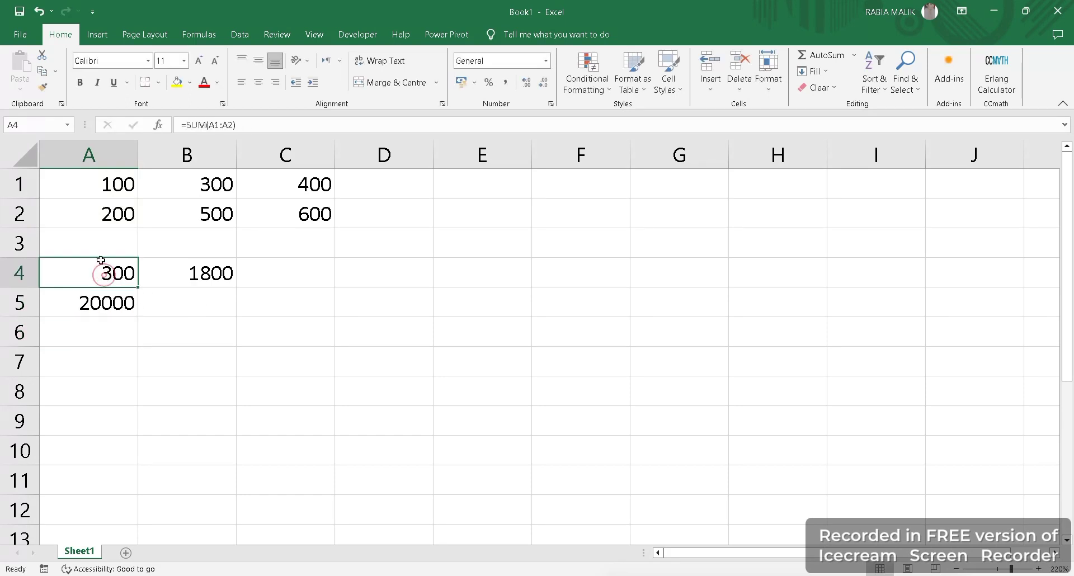
{"action": "left_click", "coordinate": [190, 83]}
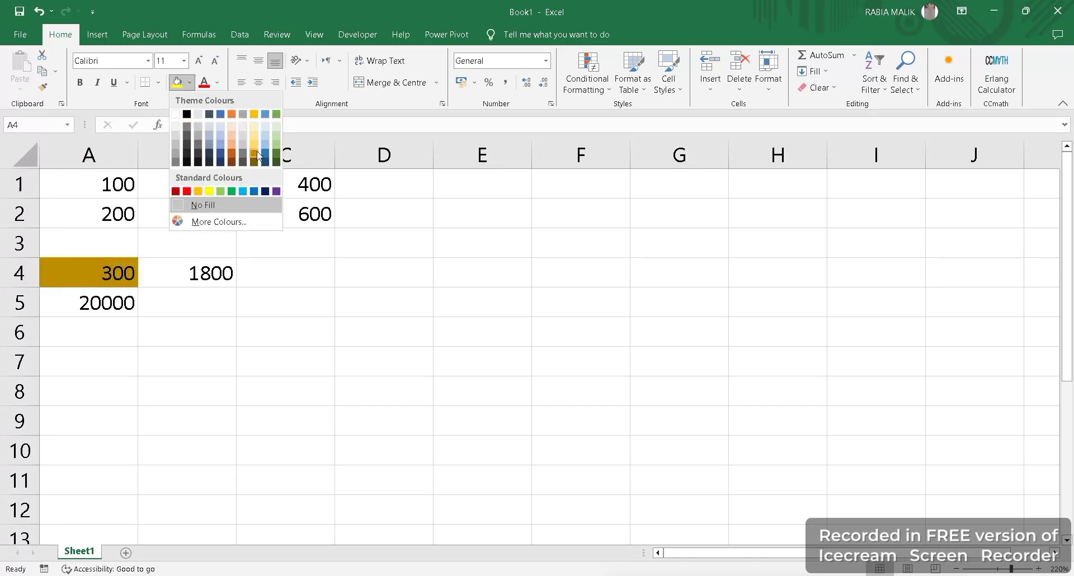
{"action": "left_click", "coordinate": [272, 148]}
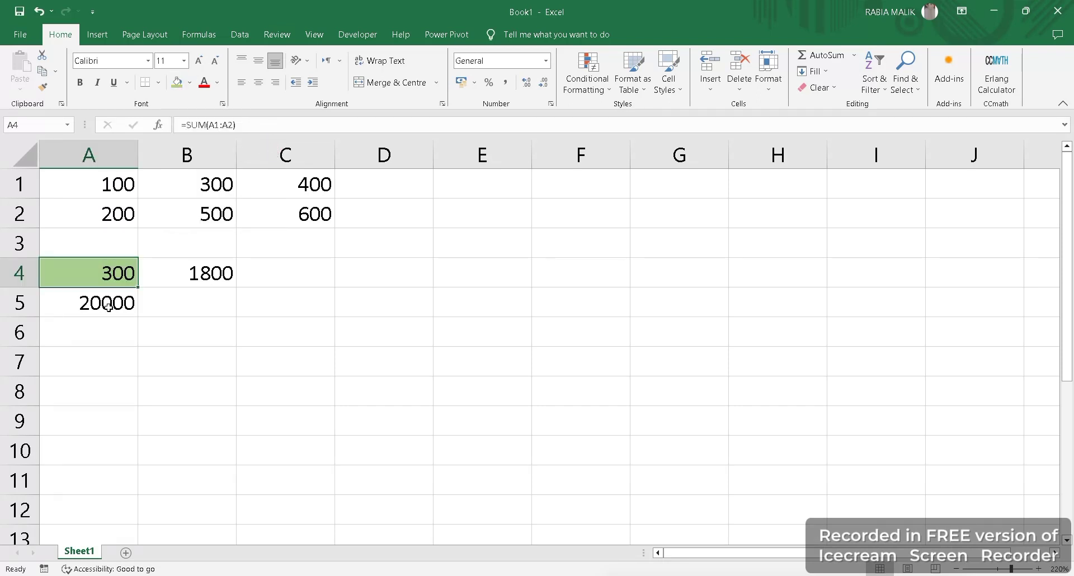
{"action": "left_click", "coordinate": [108, 307]}
{"action": "left_click", "coordinate": [190, 84]}
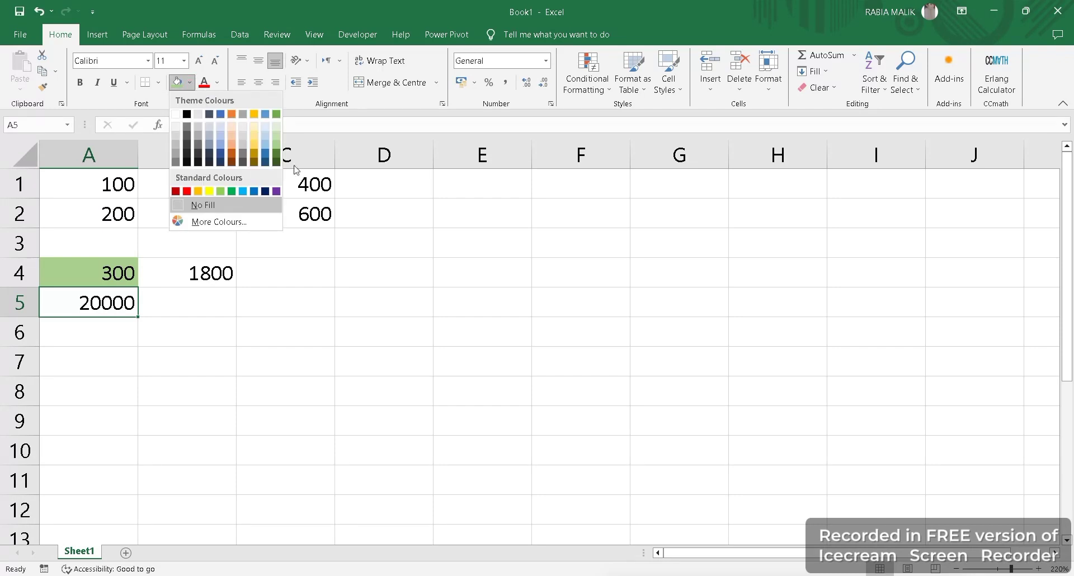
{"action": "left_click", "coordinate": [254, 141]}
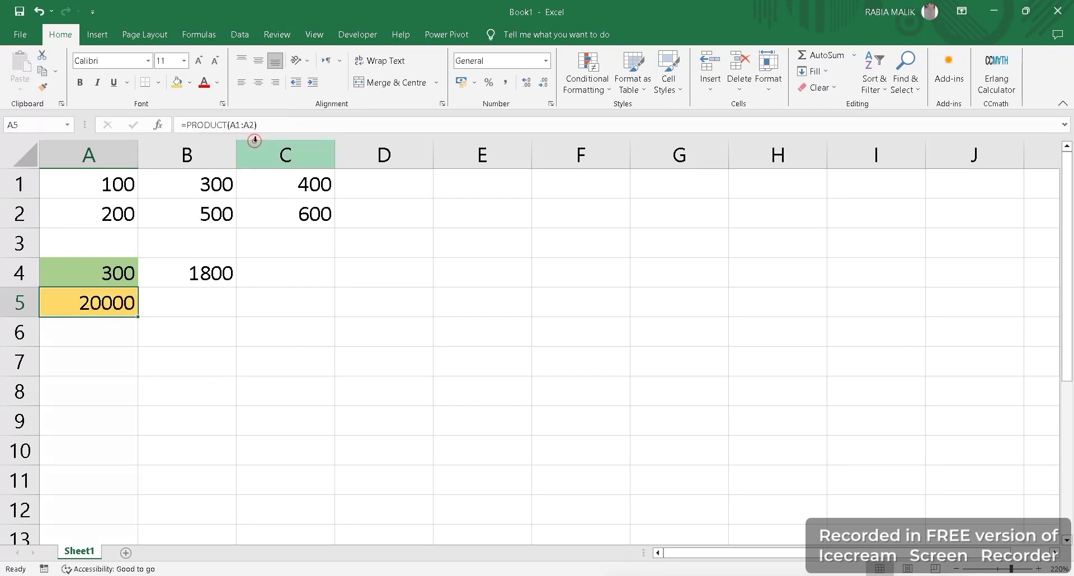
Divide the value of A1 by A2 in cell A6 with the formula =A1/A2
{"action": "left_click", "coordinate": [183, 347]}
{"action": "left_click", "coordinate": [98, 312]}
{"action": "left_click", "coordinate": [100, 329]}
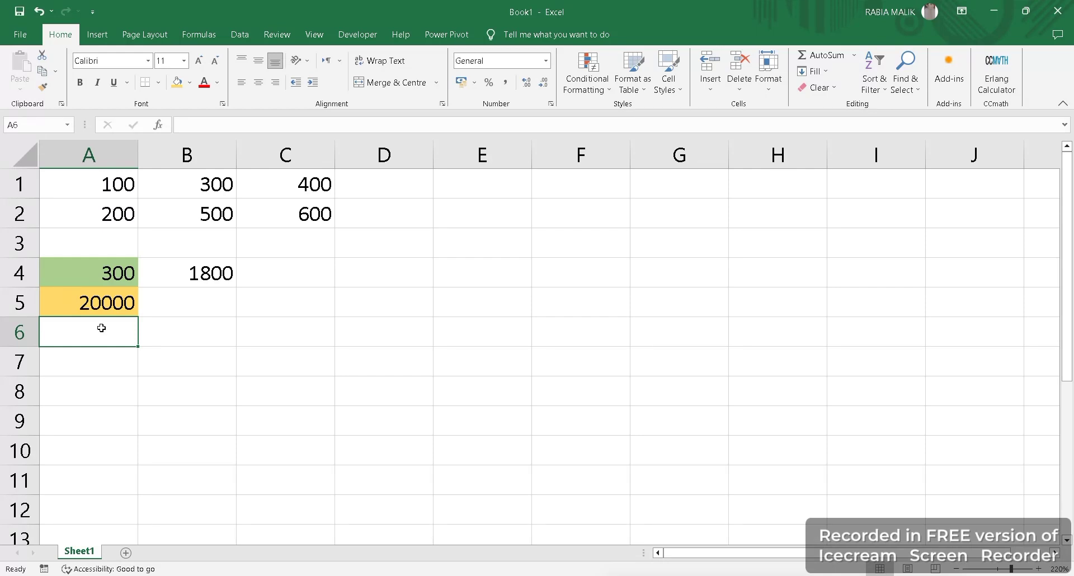
{"action": "type", "text": "="}
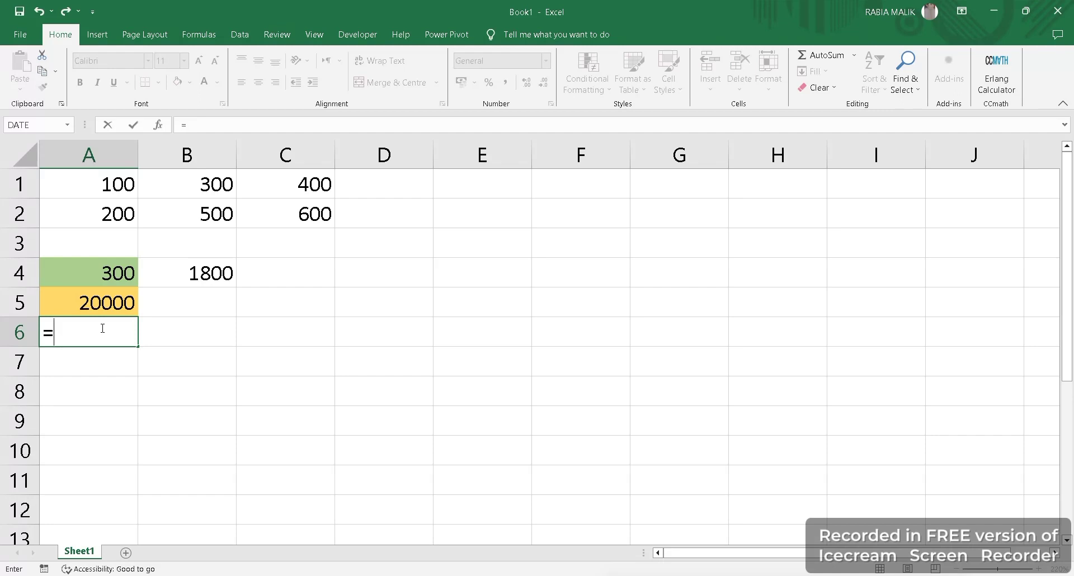
{"action": "key", "text": "BackSpace"}
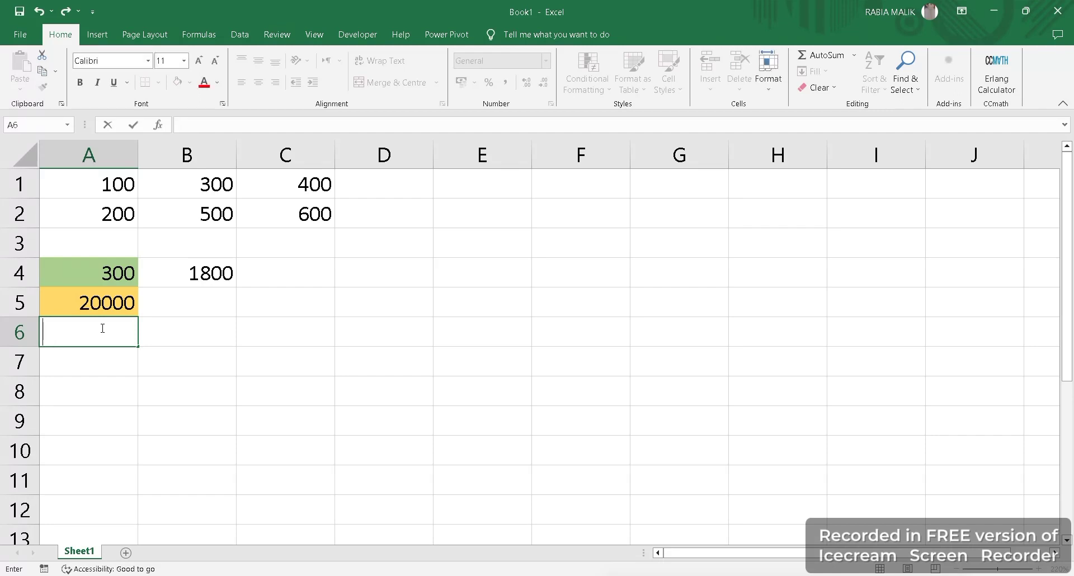
{"action": "type", "text": "="}
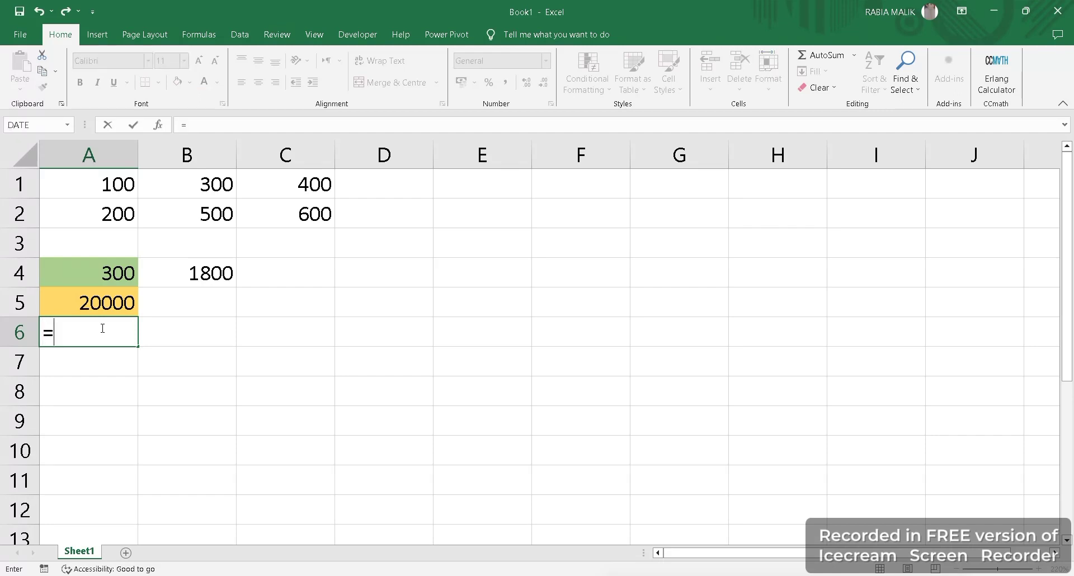
{"action": "type", "text": "div"}
{"action": "key", "text": "BackSpace"}
{"action": "key", "text": "BackSpace"}
{"action": "key", "text": "BackSpace"}
{"action": "left_click", "coordinate": [116, 191]}
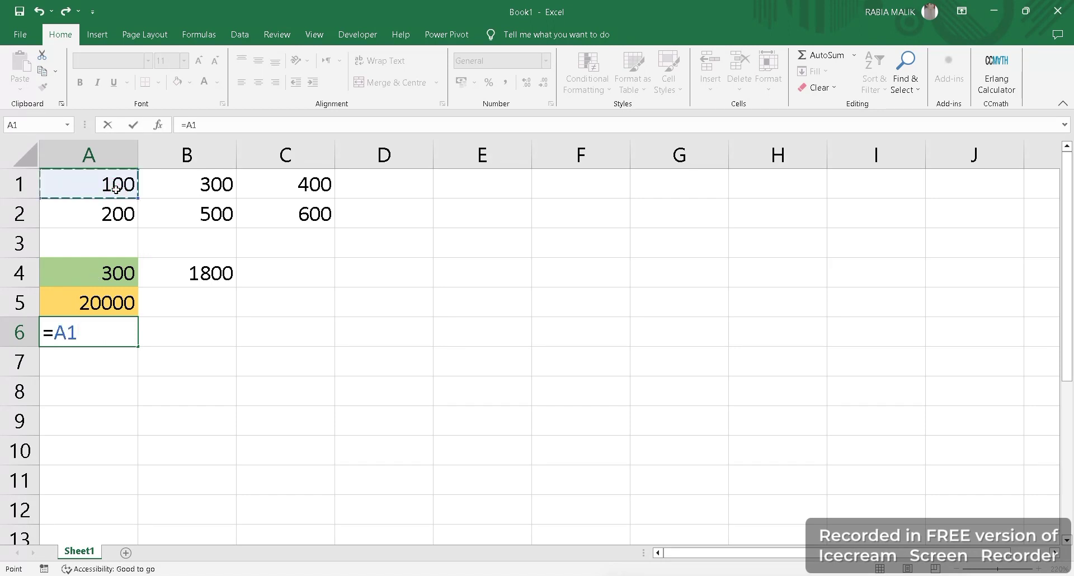
{"action": "type", "text": "/"}
{"action": "left_click", "coordinate": [110, 219]}
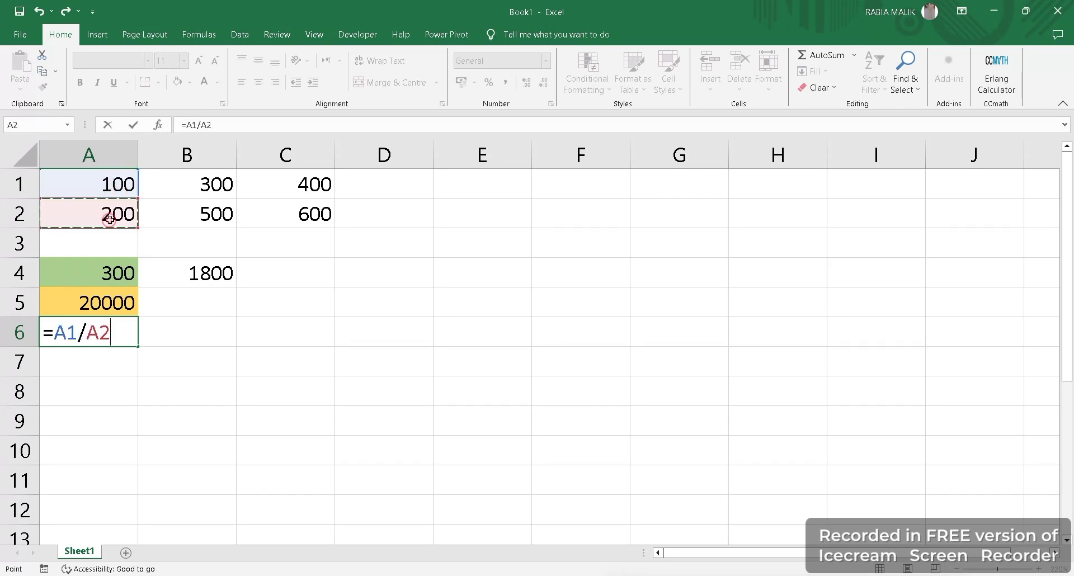
{"action": "key", "text": "Return"}
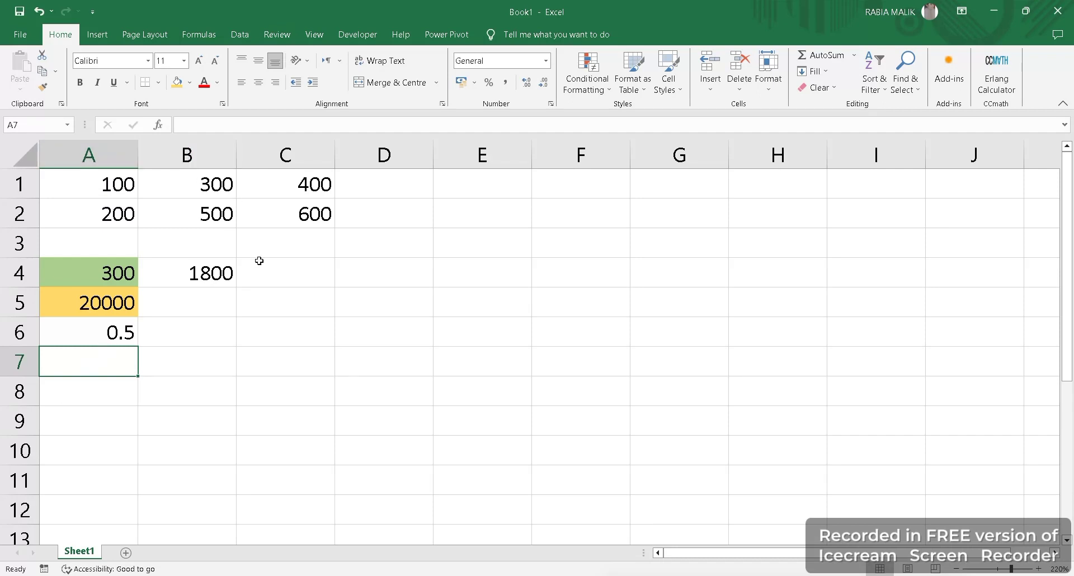
Divide the value of B1 by B2 in cell B6 with a cell-reference formula
{"action": "left_click", "coordinate": [211, 334]}
{"action": "type", "text": "="}
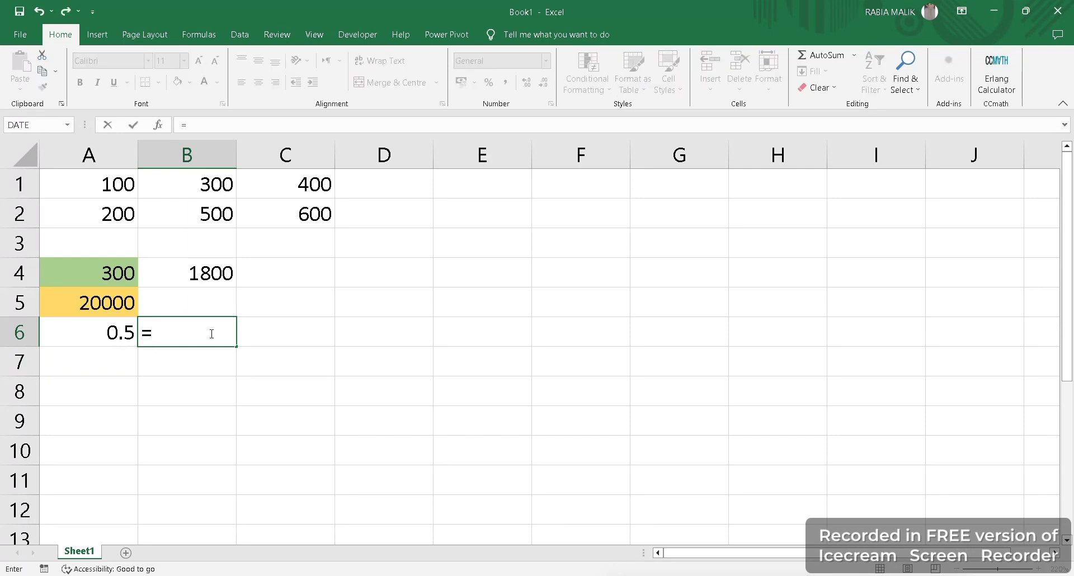
{"action": "left_click", "coordinate": [218, 190]}
{"action": "type", "text": "/"}
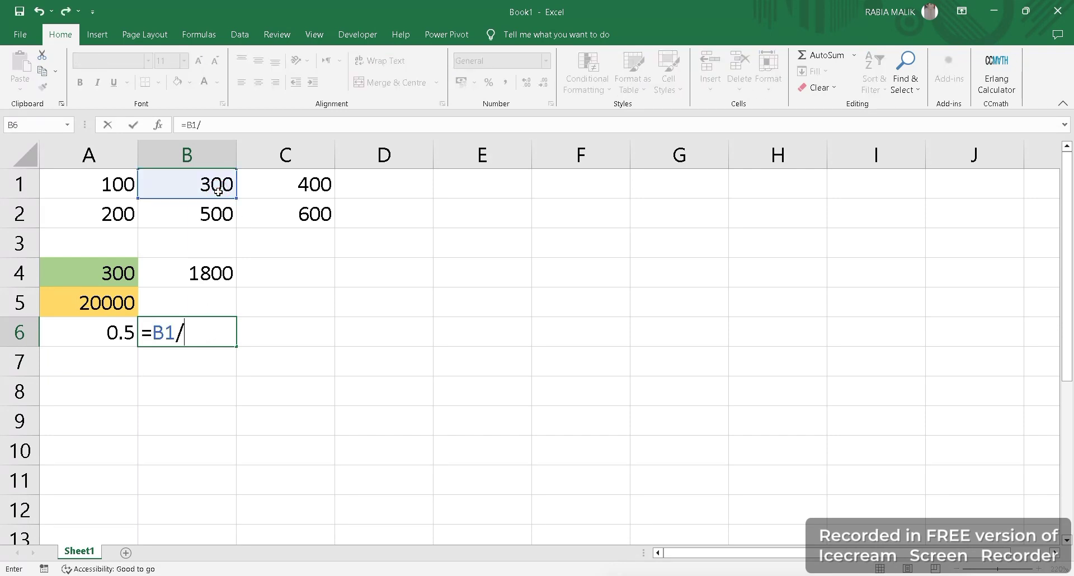
{"action": "left_click", "coordinate": [215, 223]}
{"action": "key", "text": "Return"}
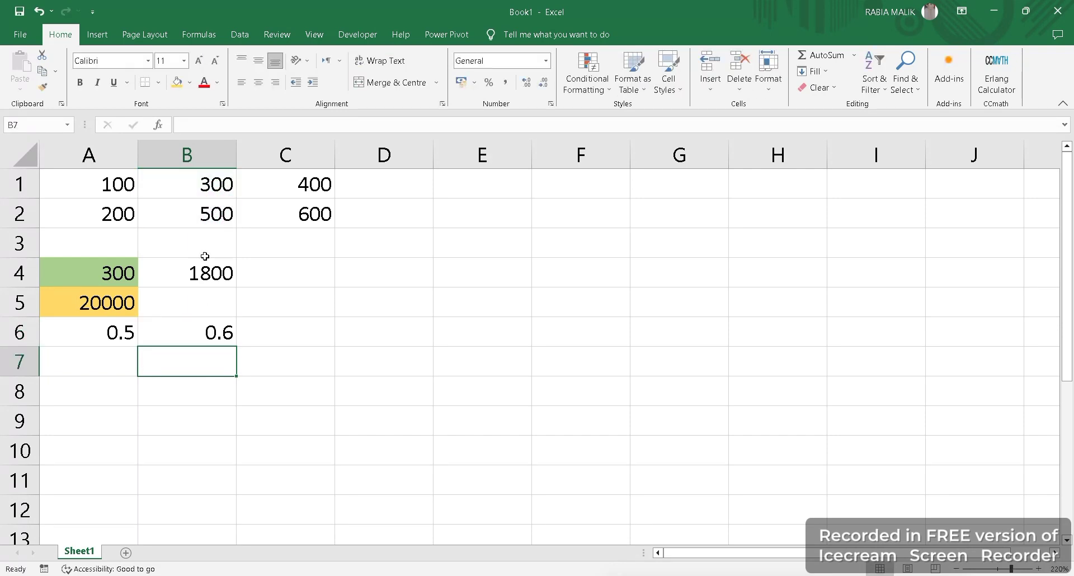
Divide the value of C1 by C2 in cell C6 with the formula =C1/C2
{"action": "left_click", "coordinate": [319, 190]}
{"action": "left_click", "coordinate": [310, 344]}
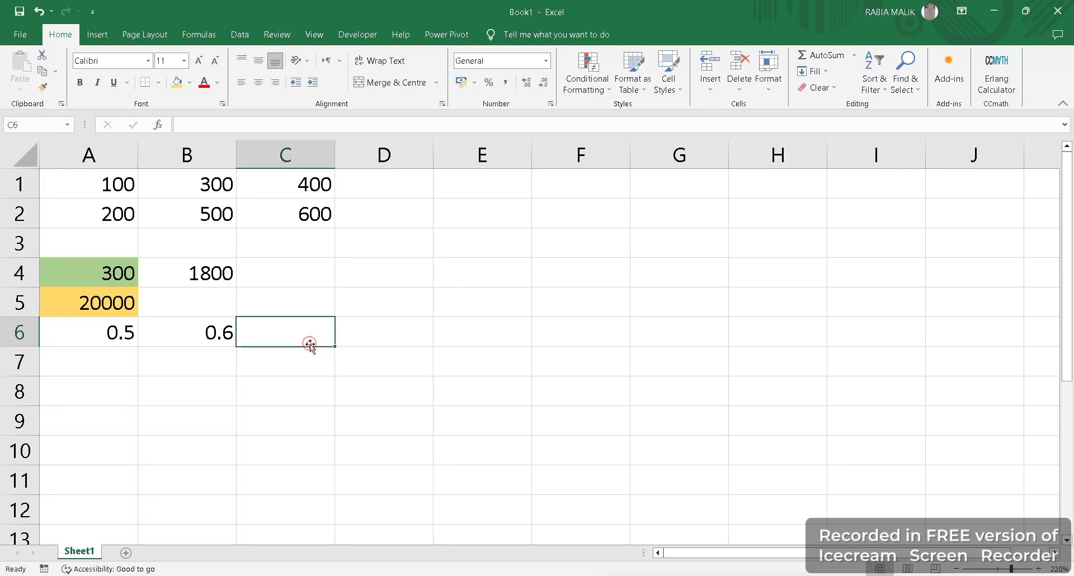
{"action": "type", "text": "="}
{"action": "left_click", "coordinate": [319, 183]}
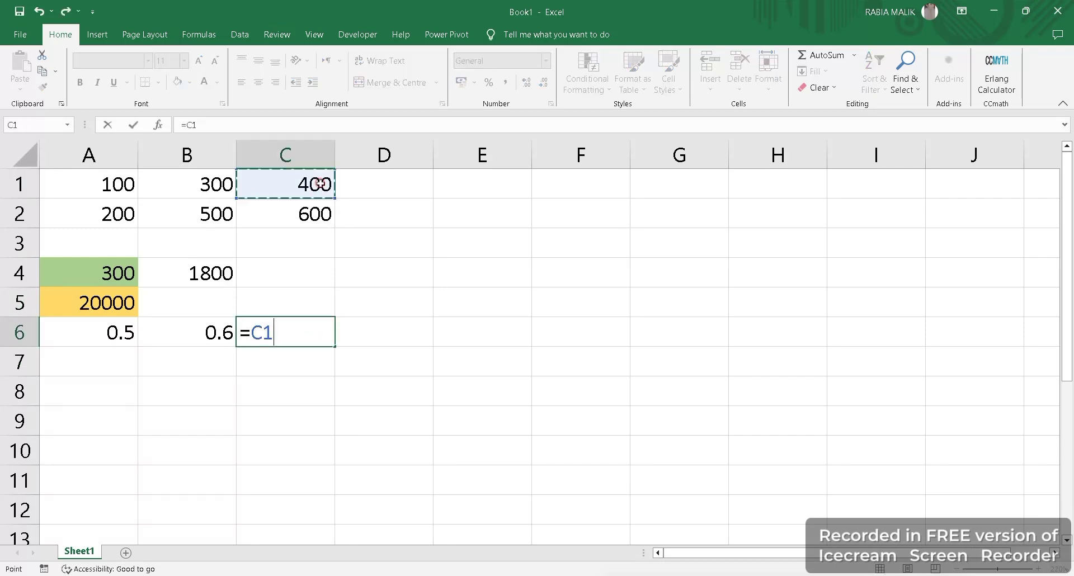
{"action": "type", "text": "/"}
{"action": "left_click", "coordinate": [311, 222]}
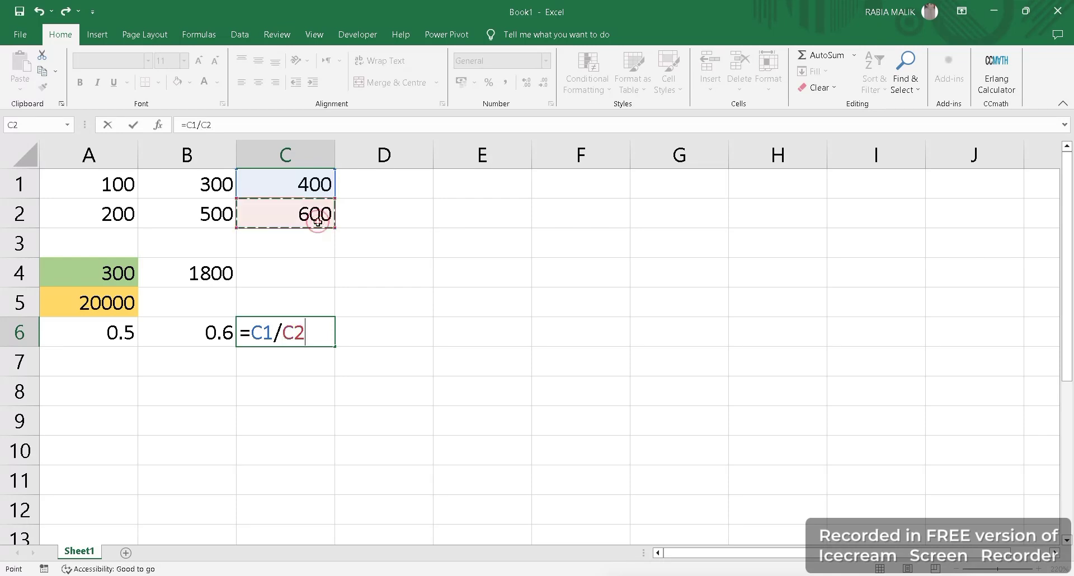
{"action": "key", "text": "Return"}
Subtract the value of A2 from A1 in cell A7 with a cell-reference formula
{"action": "left_click", "coordinate": [109, 364]}
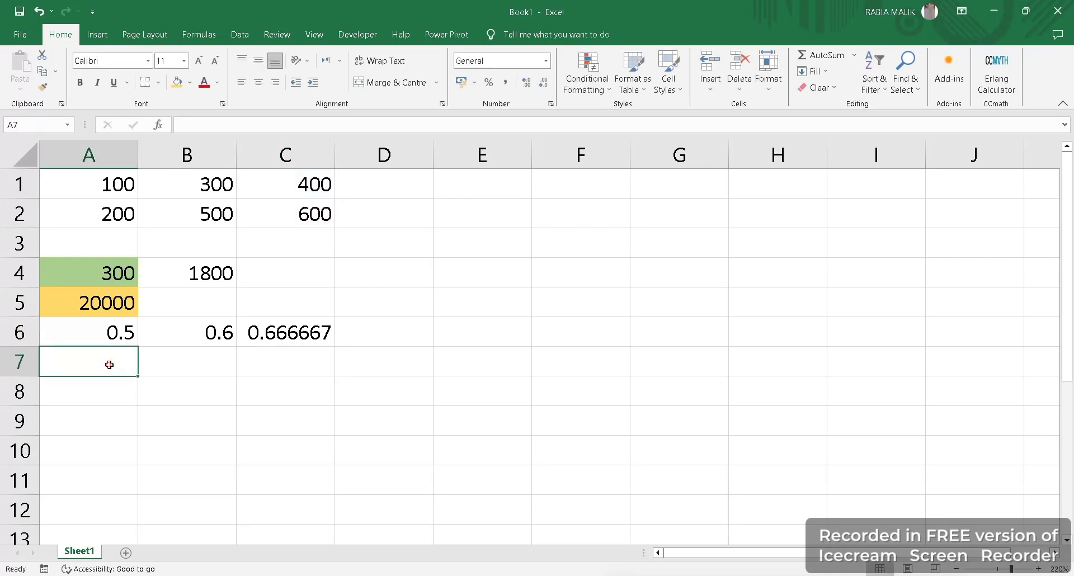
{"action": "type", "text": "="}
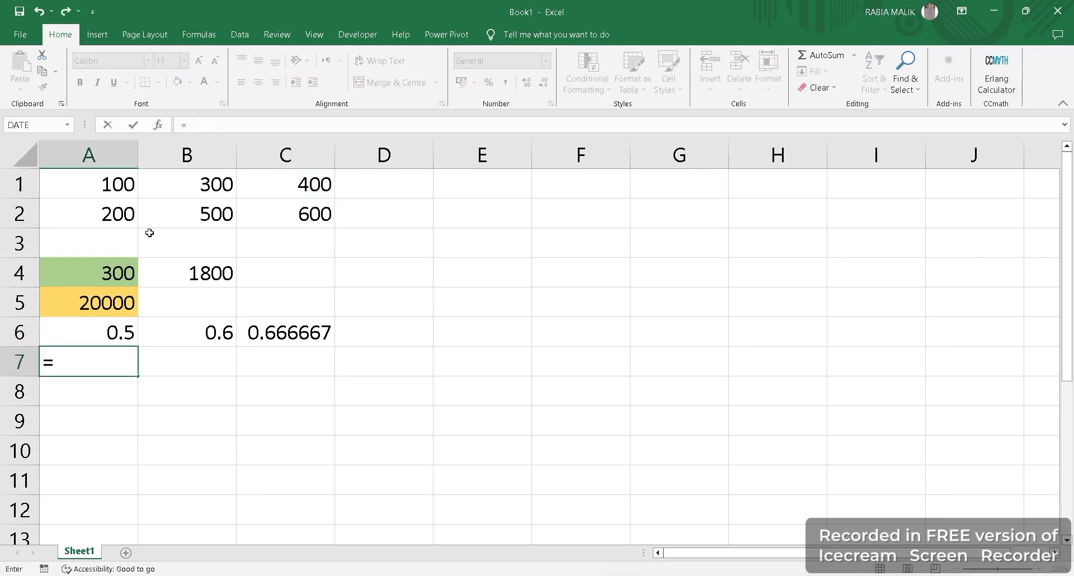
{"action": "left_click", "coordinate": [117, 180]}
{"action": "type", "text": "-"}
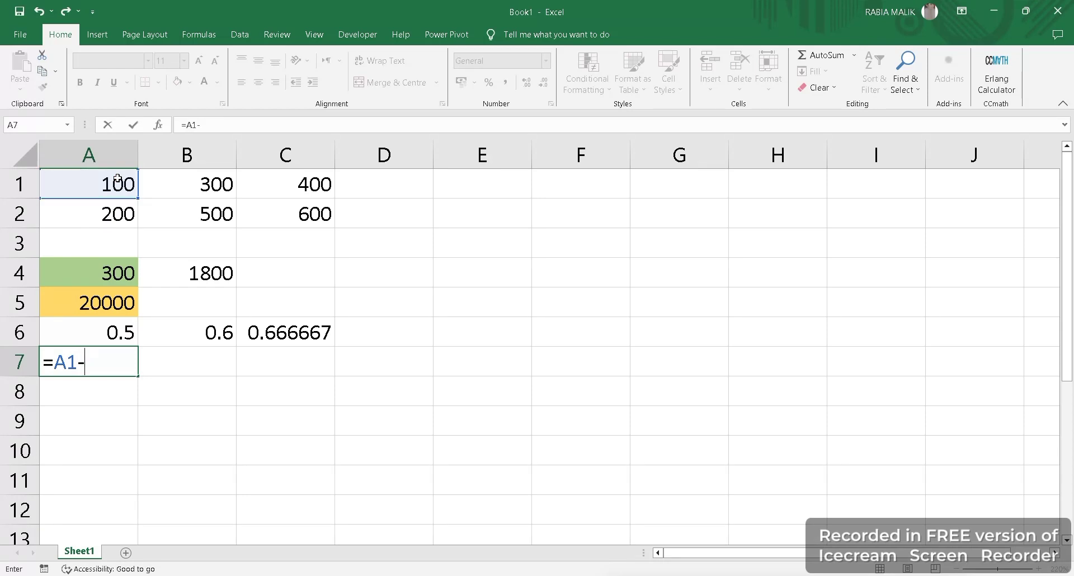
{"action": "left_click", "coordinate": [124, 210]}
{"action": "key", "text": "Return"}
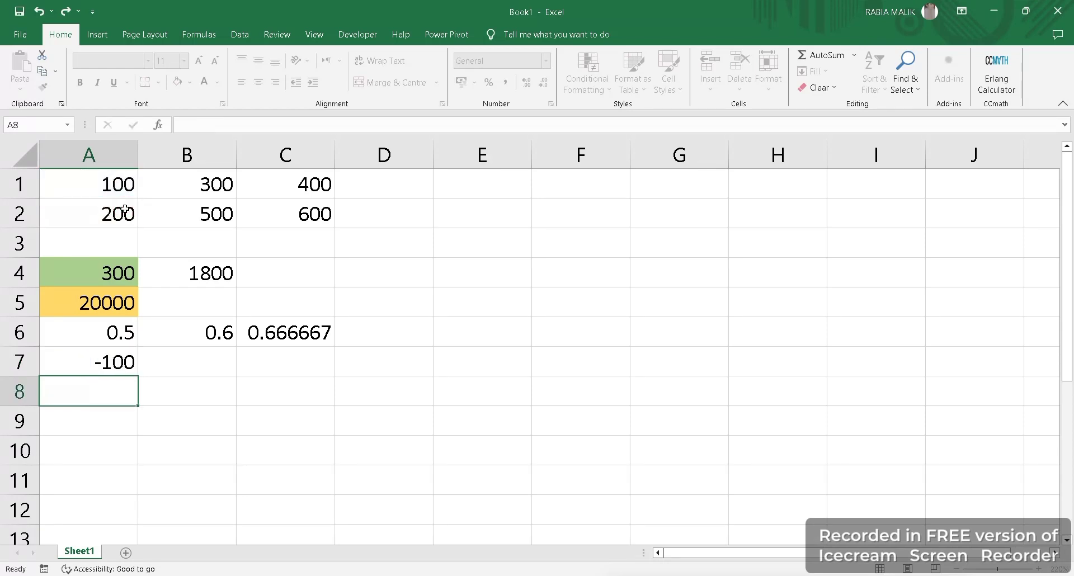
{"action": "double_click", "coordinate": [110, 354]}
{"action": "key", "text": "Return"}
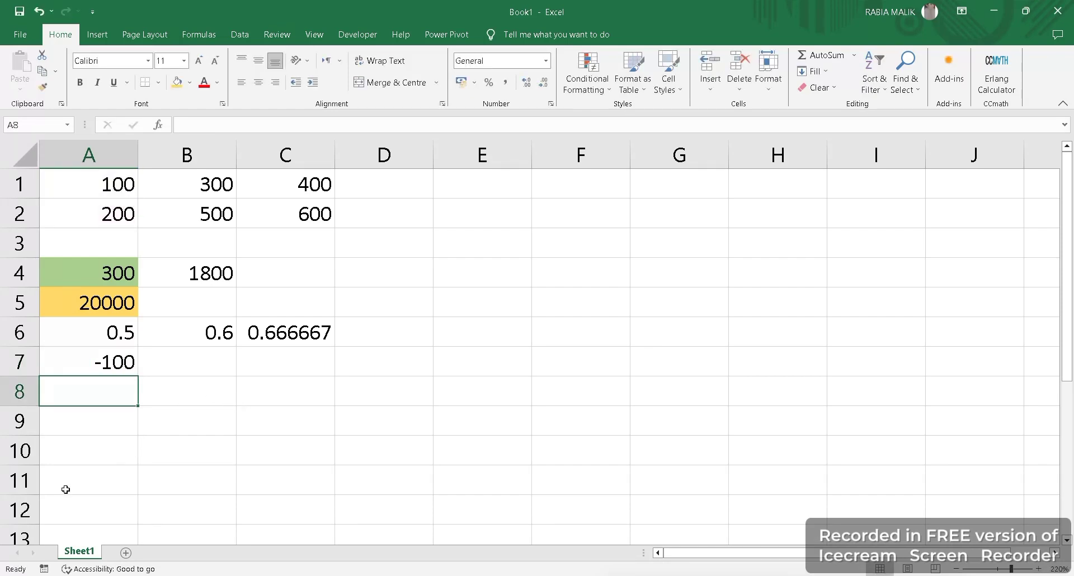
Subtract the value of B2 from B1 in cell B7 with a cell-reference formula
{"action": "left_click", "coordinate": [187, 366]}
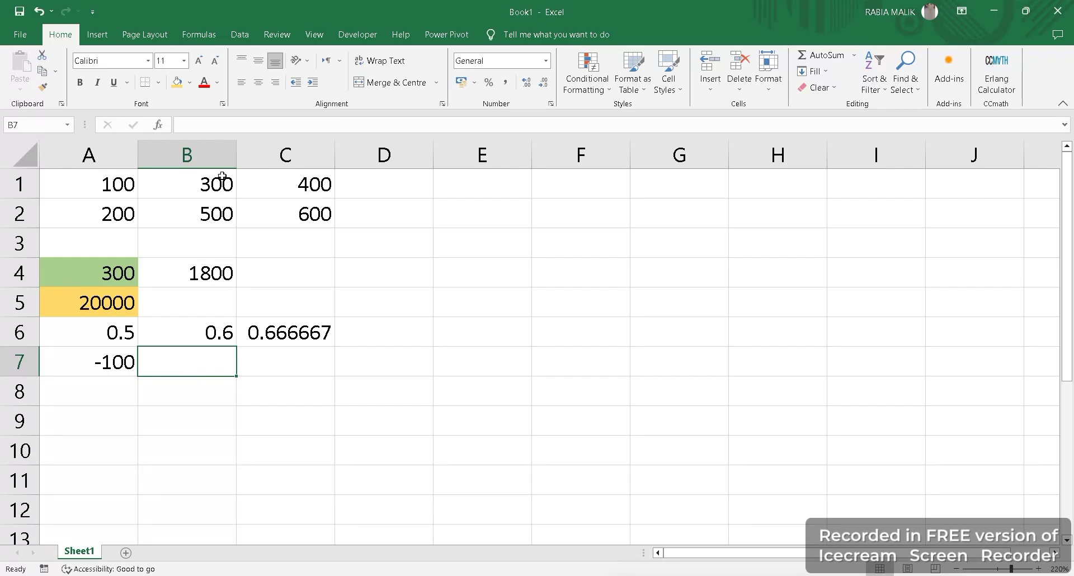
{"action": "type", "text": "="}
{"action": "left_click", "coordinate": [231, 184]}
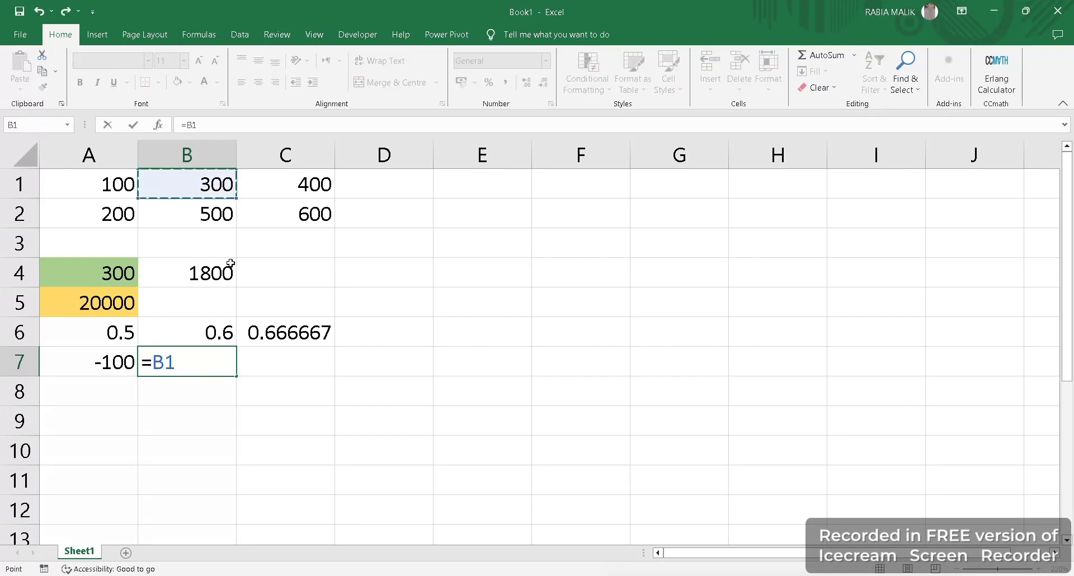
{"action": "type", "text": "-"}
{"action": "left_click", "coordinate": [205, 213]}
{"action": "key", "text": "Return"}
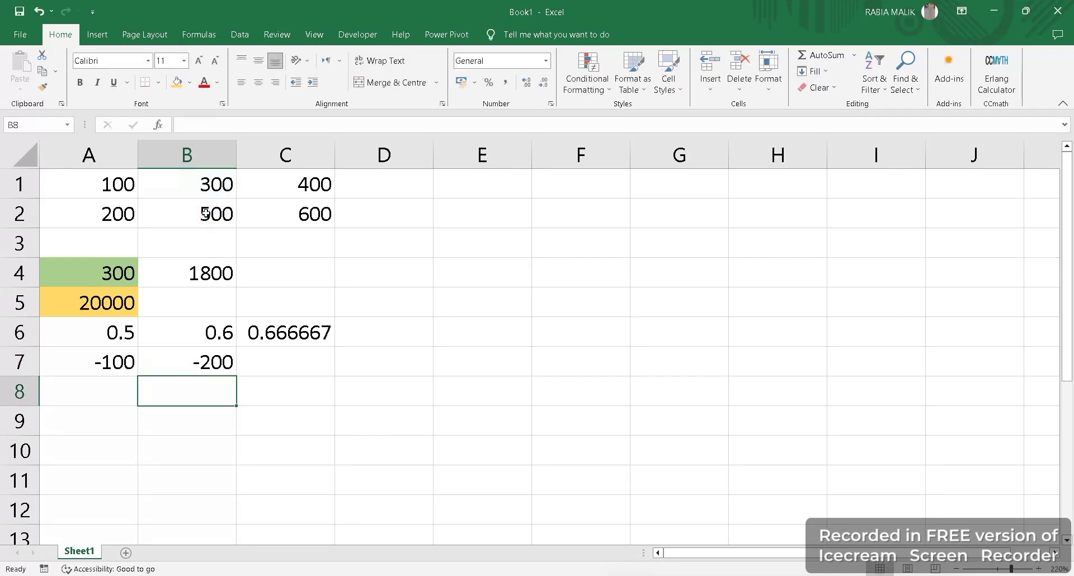
Subtract the value of C2 from C1 in cell C7 with a cell-reference formula
{"action": "left_click", "coordinate": [285, 375]}
{"action": "left_click", "coordinate": [343, 181]}
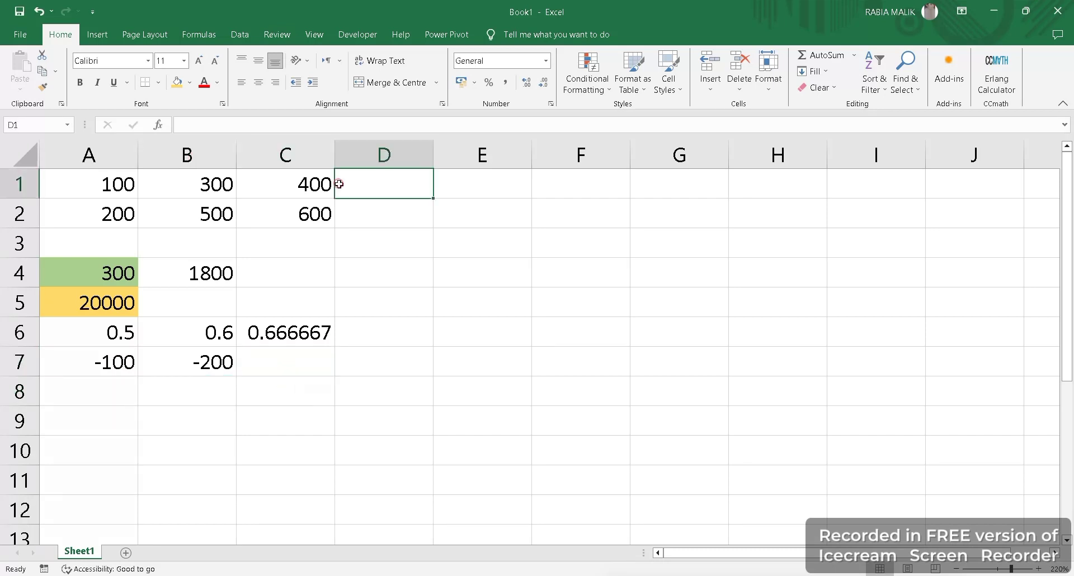
{"action": "left_click", "coordinate": [323, 185]}
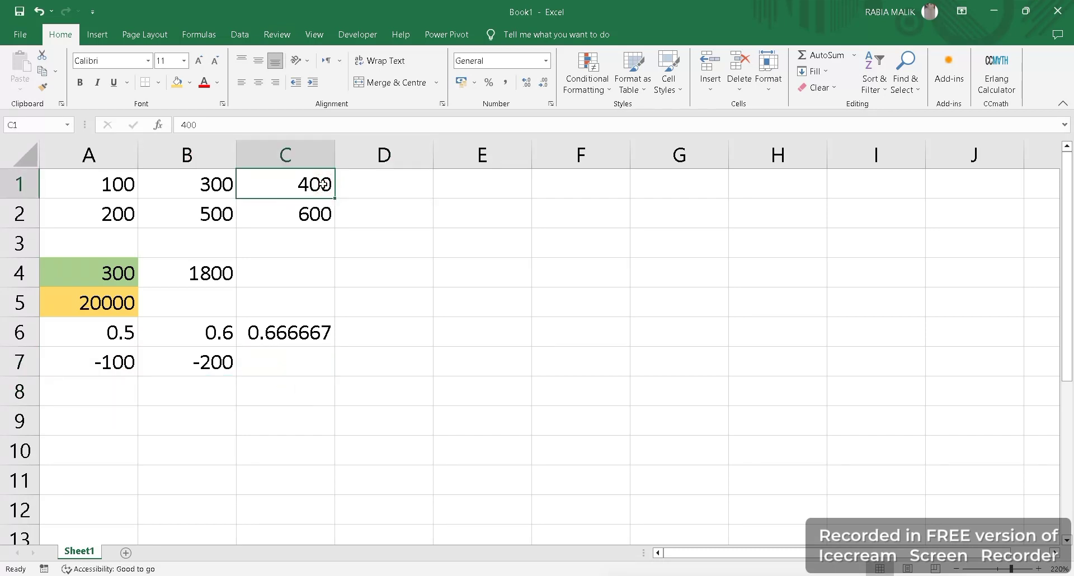
{"action": "left_click", "coordinate": [291, 370]}
{"action": "type", "text": "="}
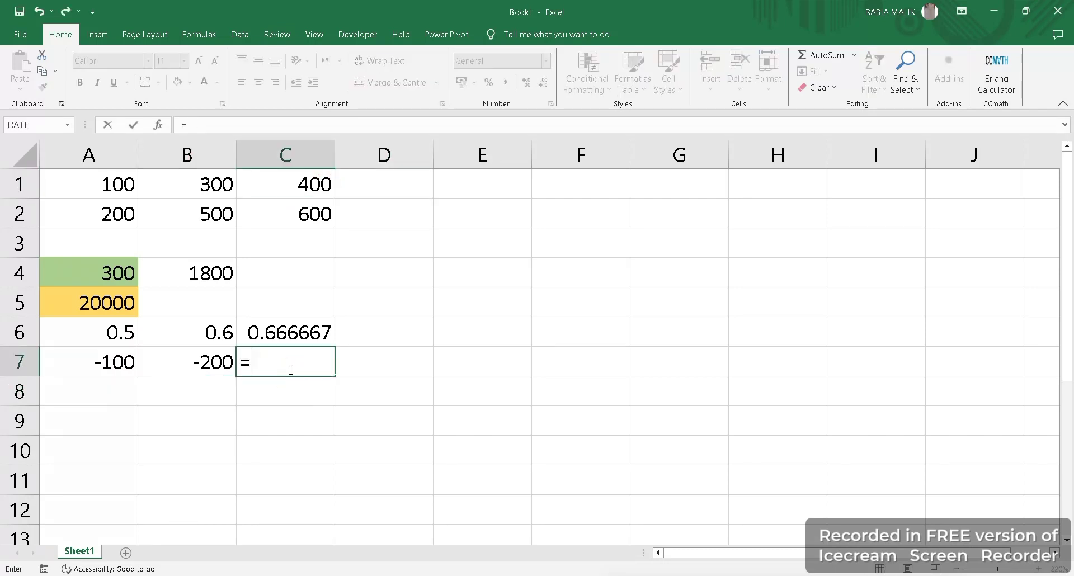
{"action": "left_click", "coordinate": [277, 186]}
{"action": "type", "text": "-"}
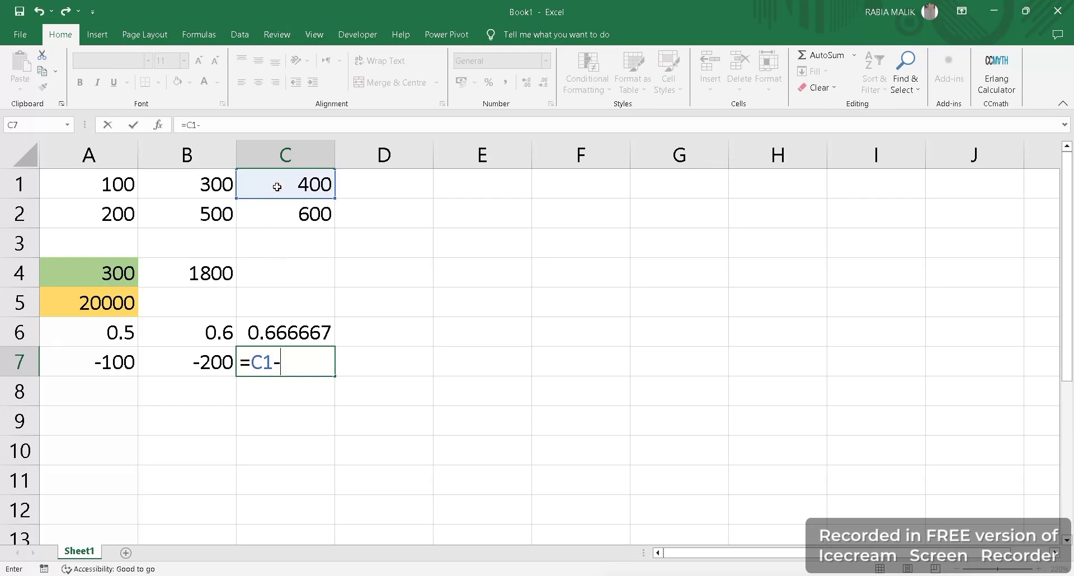
{"action": "left_click", "coordinate": [299, 216]}
{"action": "key", "text": "Return"}
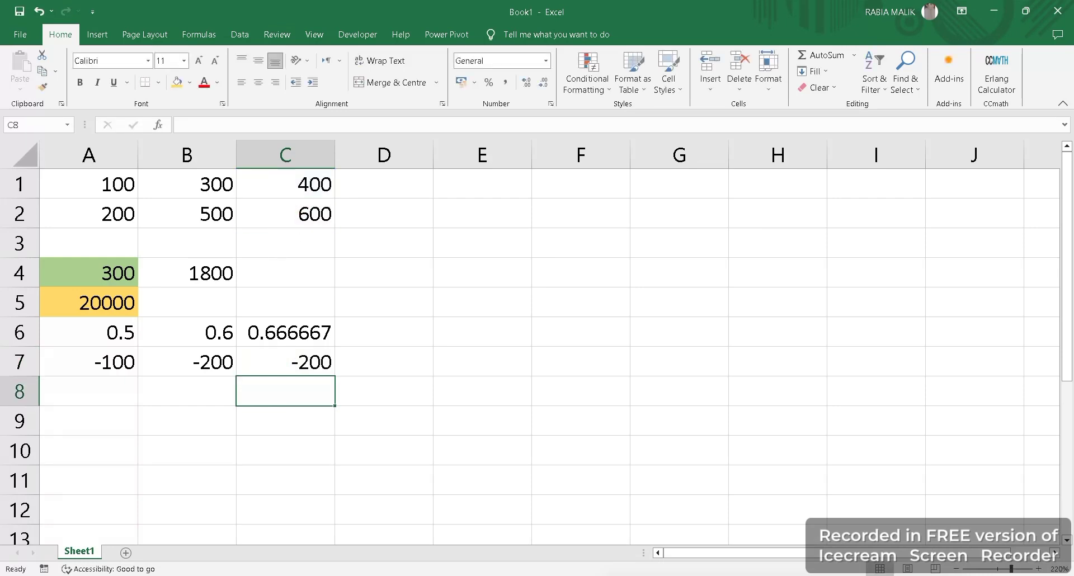
Add A1 and A2 in cell A8 using the plus operator instead of the SUM function
{"action": "left_click", "coordinate": [112, 399]}
{"action": "type", "text": "="}
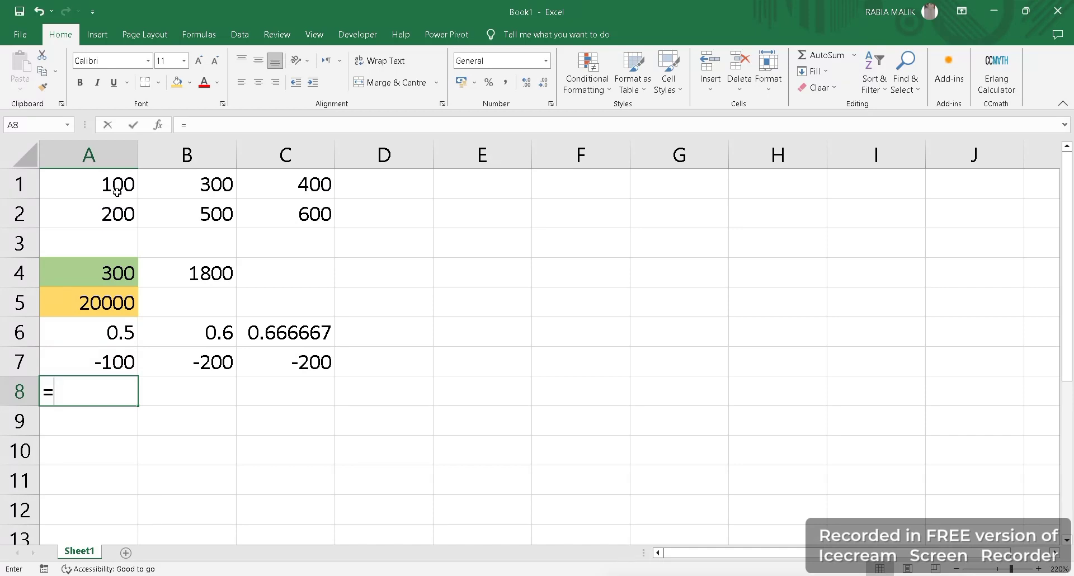
{"action": "left_click", "coordinate": [116, 182]}
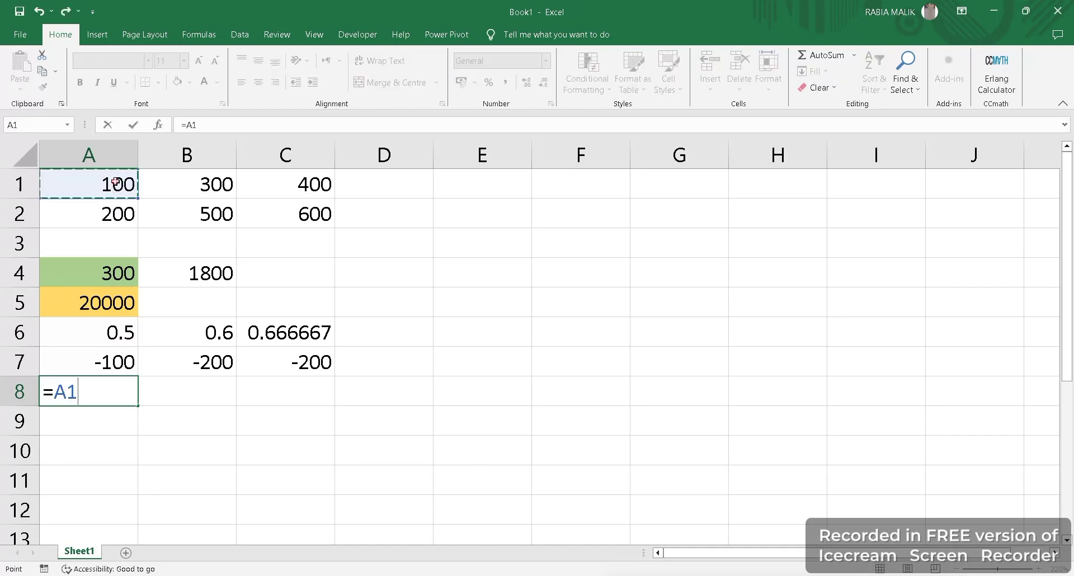
{"action": "type", "text": "+"}
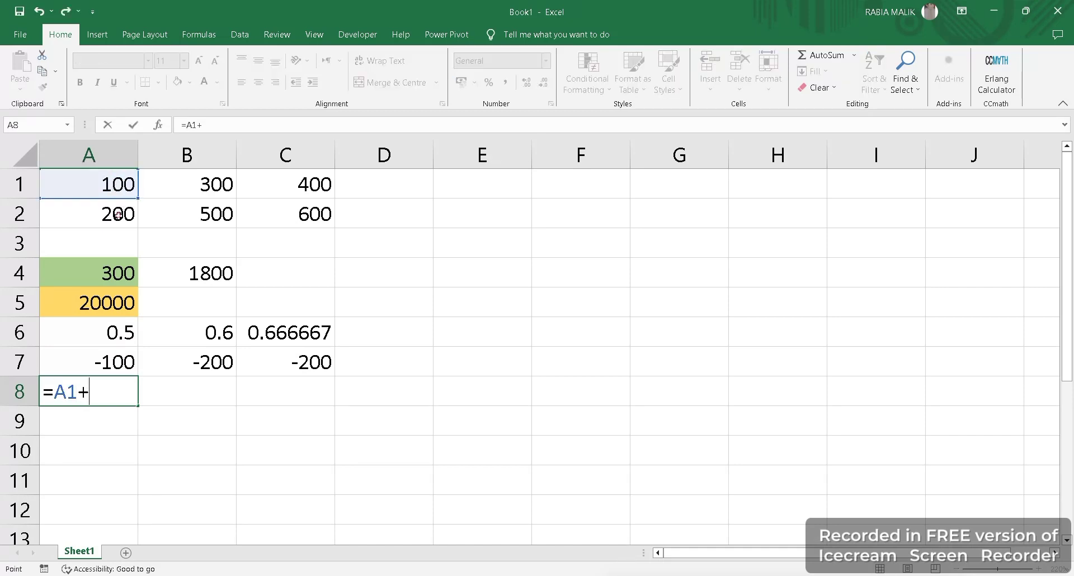
{"action": "left_click", "coordinate": [117, 213]}
{"action": "key", "text": "Return"}
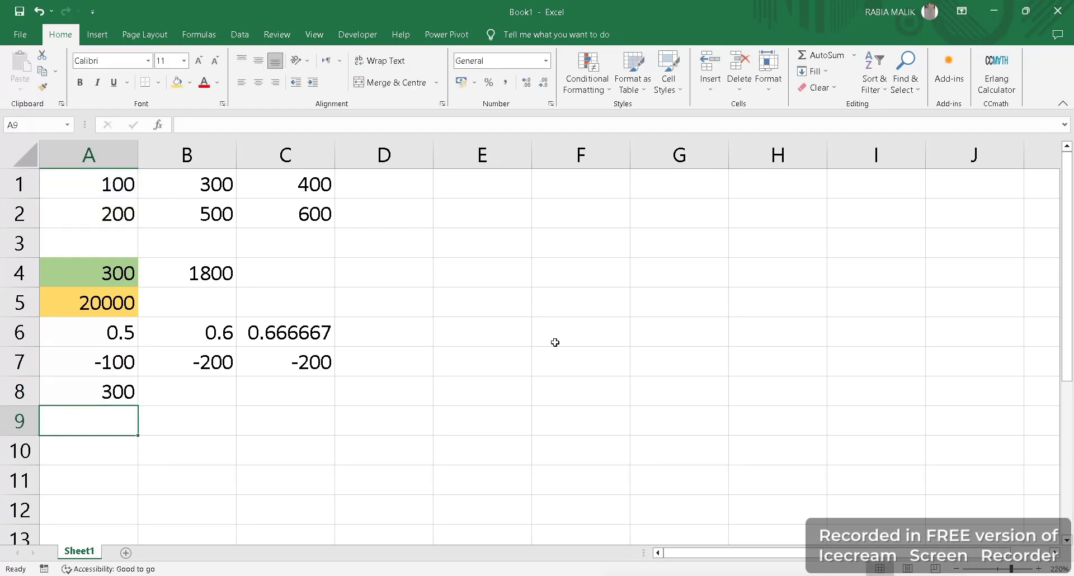
Enter the values 1, 0 and 0 down column E in cells E3 to E5
{"action": "left_click", "coordinate": [451, 235]}
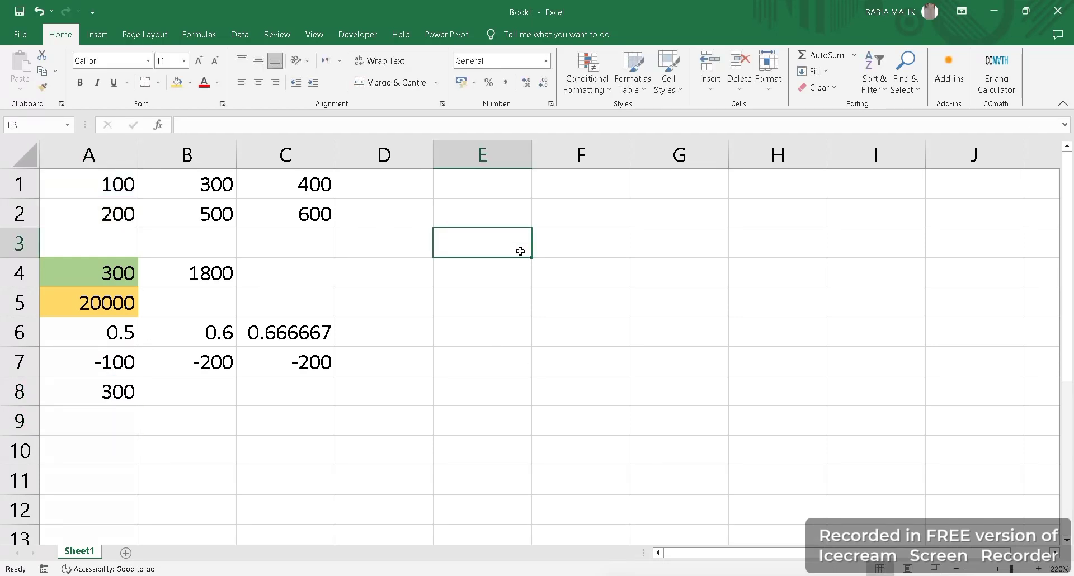
{"action": "type", "text": "12"}
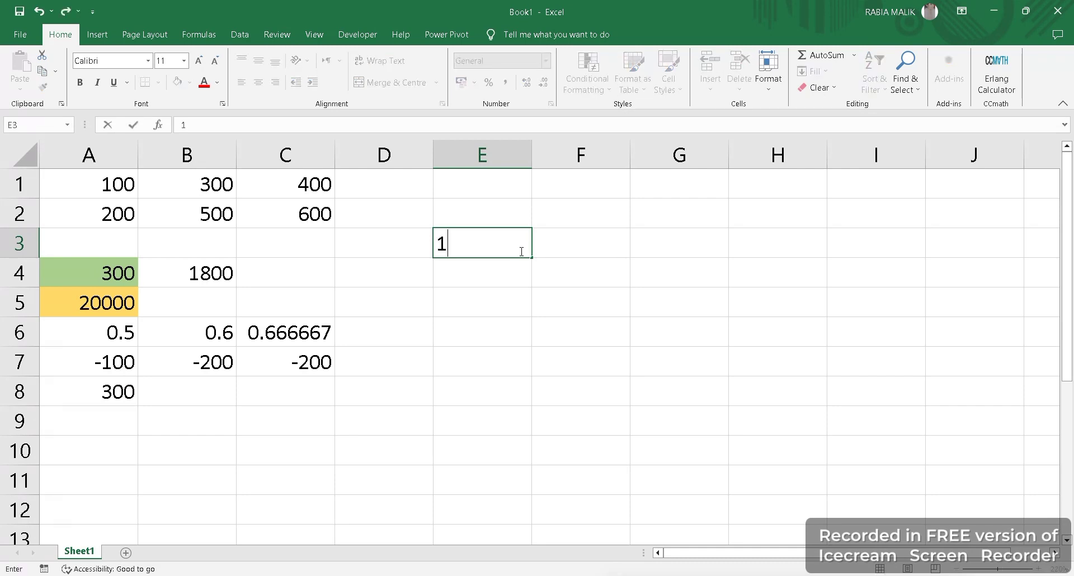
{"action": "key", "text": "BackSpace"}
{"action": "key", "text": "BackSpace"}
{"action": "type", "text": "A"}
{"action": "key", "text": "BackSpace"}
{"action": "type", "text": "1"}
{"action": "key", "text": "Return"}
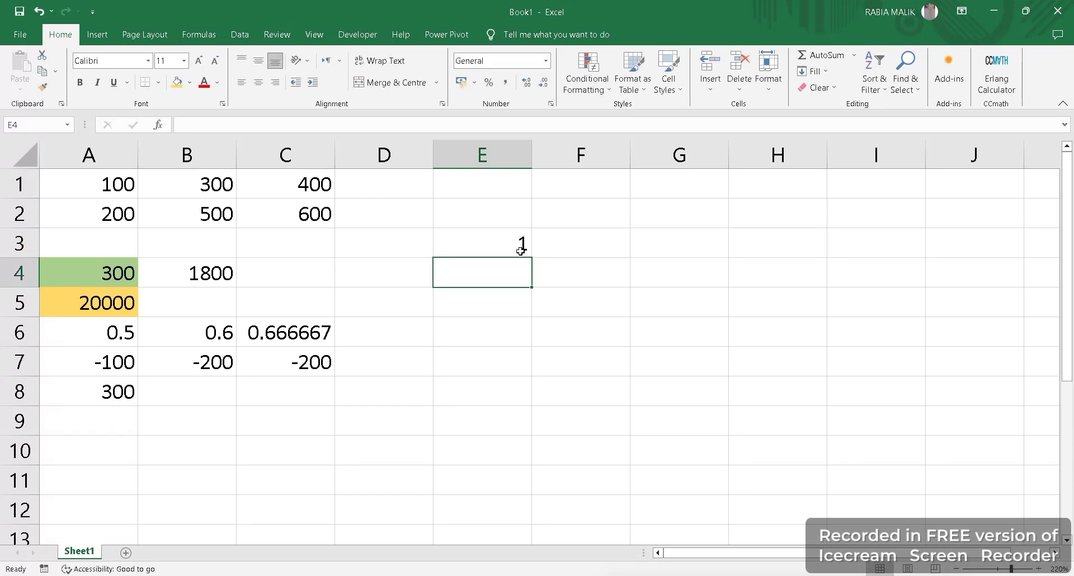
{"action": "type", "text": "0"}
{"action": "key", "text": "Return"}
{"action": "type", "text": "0"}
{"action": "key", "text": "Return"}
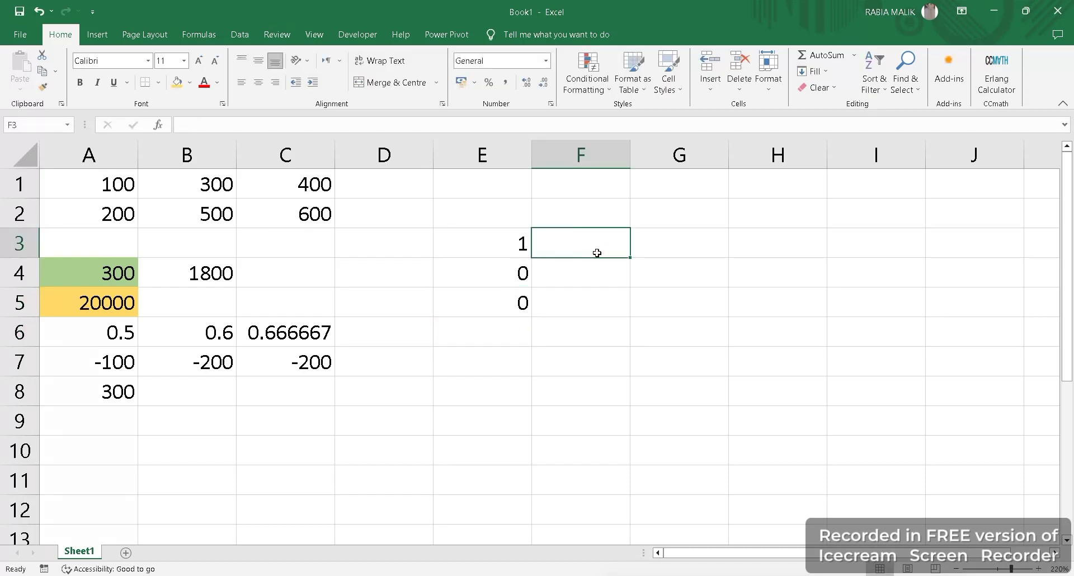
Enter the values 1, 0 and 1 down column F in cells F3 to F5
{"action": "type", "text": "1"}
{"action": "key", "text": "Return"}
{"action": "type", "text": "0"}
{"action": "key", "text": "Return"}
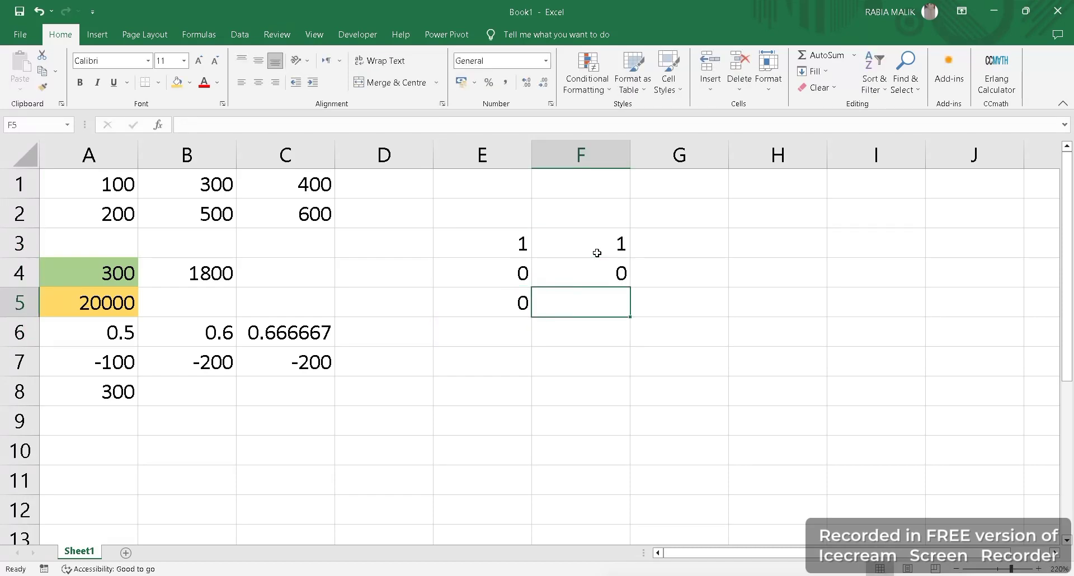
{"action": "type", "text": "1"}
{"action": "key", "text": "Tab"}
Fill cells G3 to G5 with the values 0, 1 and 0 to complete the 3×3 matrix in E3:G5
{"action": "key", "text": "Up"}
{"action": "key", "text": "Up"}
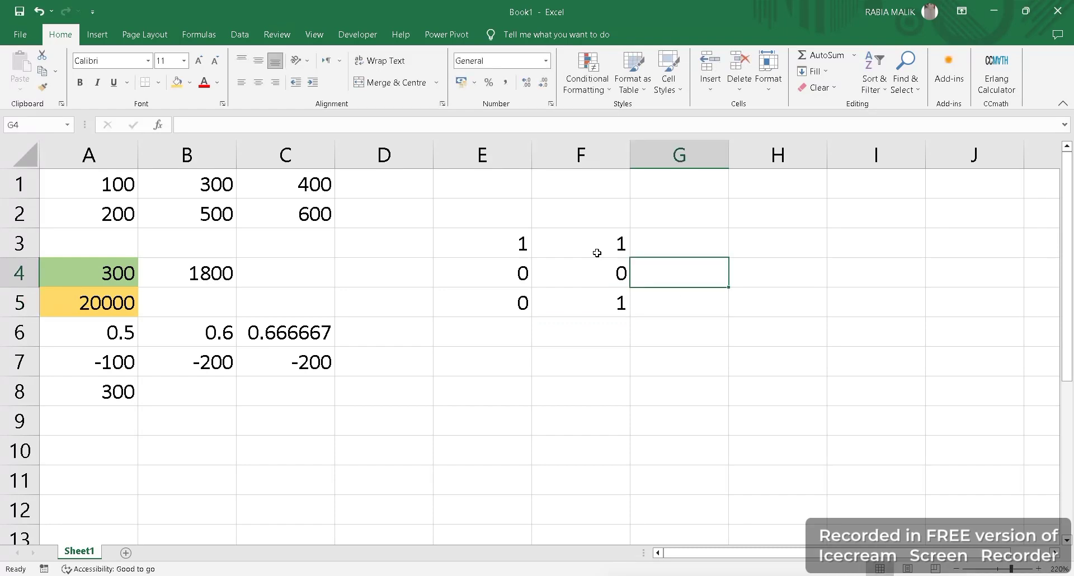
{"action": "type", "text": "0"}
{"action": "key", "text": "Return"}
{"action": "type", "text": "1"}
{"action": "key", "text": "Return"}
{"action": "type", "text": "0"}
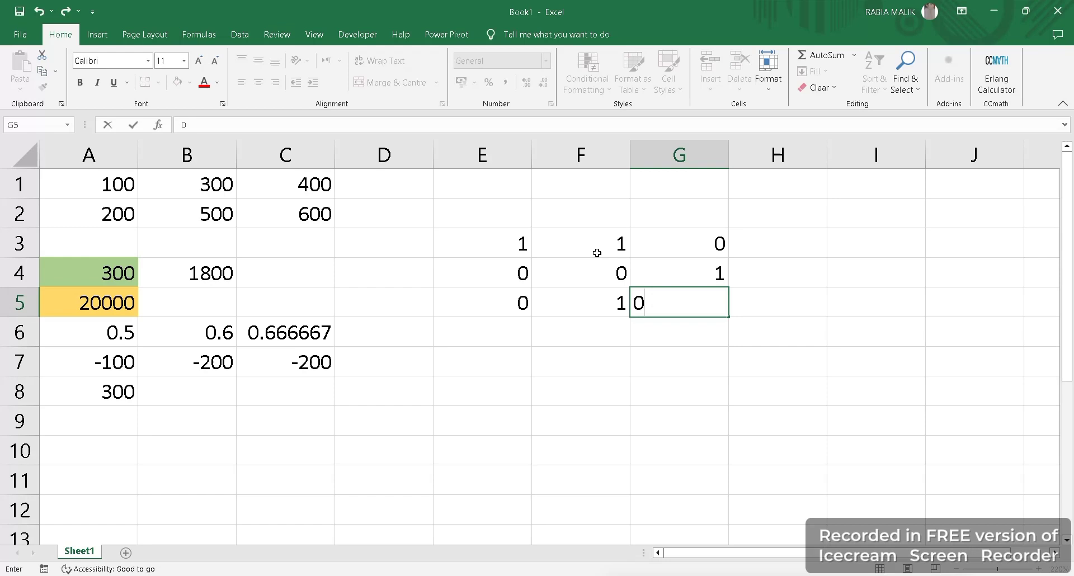
{"action": "left_click", "coordinate": [659, 374]}
{"action": "left_click_drag", "start_coordinate": [508, 240], "coordinate": [717, 305]}
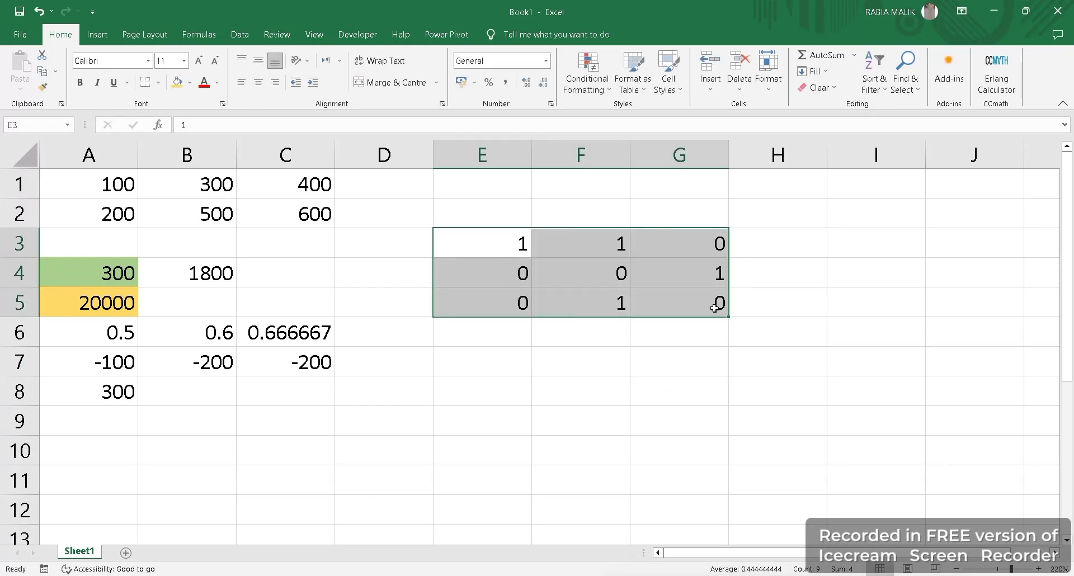
{"action": "left_click", "coordinate": [741, 308]}
Start a second matrix by entering the values 1, 0 and 1 down column I in cells I3 to I5
{"action": "left_click", "coordinate": [821, 238]}
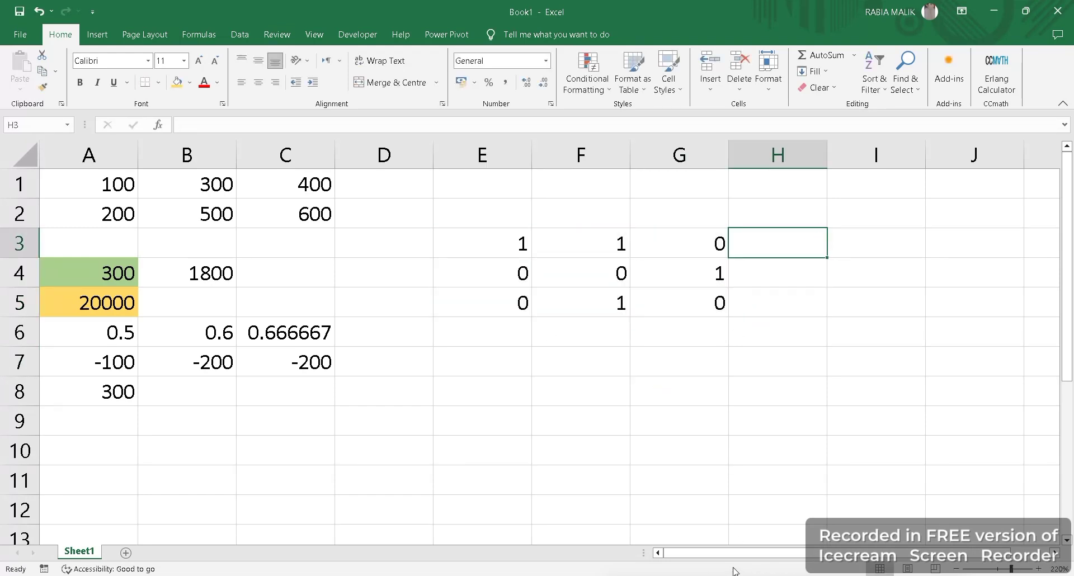
{"action": "left_click_drag", "start_coordinate": [714, 553], "coordinate": [741, 554]}
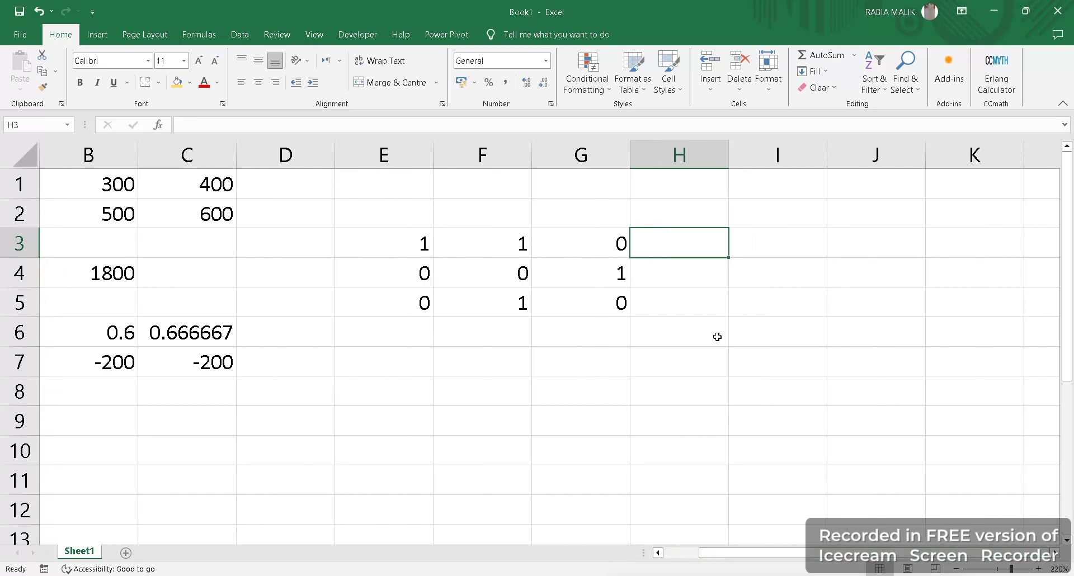
{"action": "left_click", "coordinate": [764, 243]}
{"action": "type", "text": "1"}
{"action": "key", "text": "Up"}
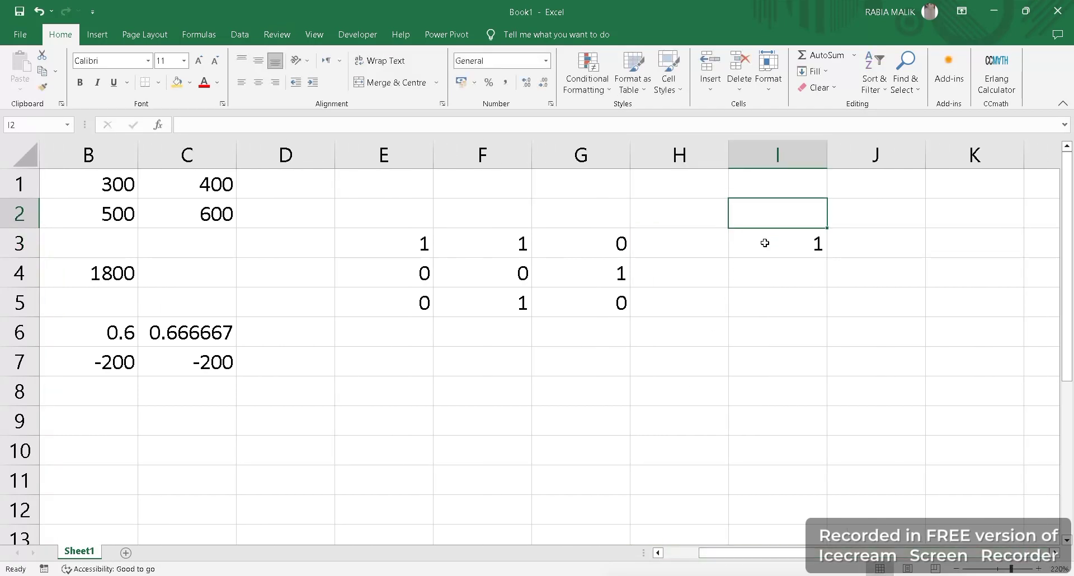
{"action": "key", "text": "Down"}
{"action": "key", "text": "Down"}
{"action": "type", "text": "0"}
{"action": "key", "text": "Down"}
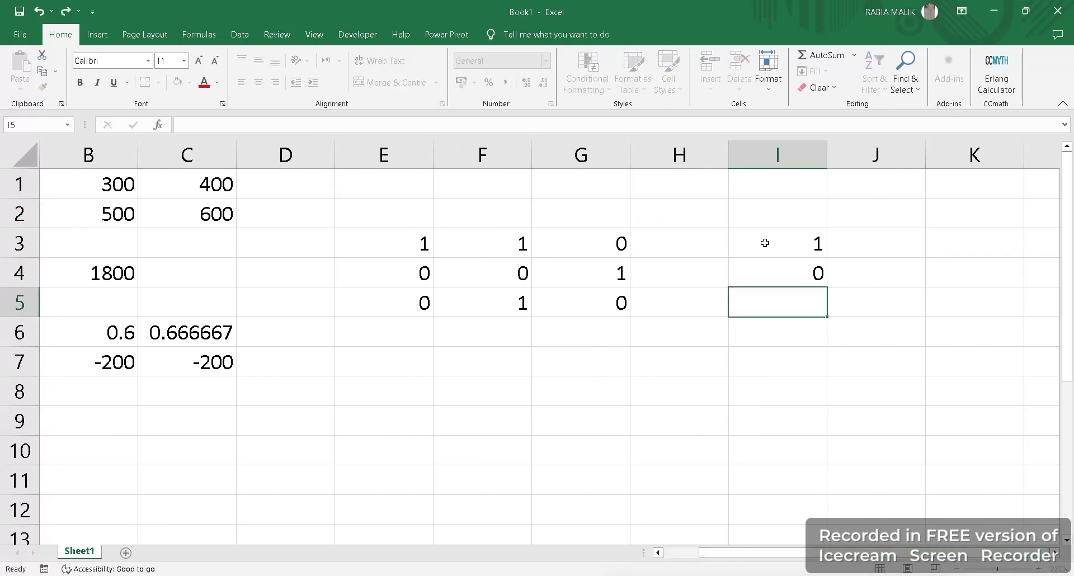
{"action": "type", "text": "1"}
Enter the values 0, 1 and 1 down column J in cells J3 to J5
{"action": "key", "text": "Right"}
{"action": "key", "text": "Up"}
{"action": "key", "text": "Up"}
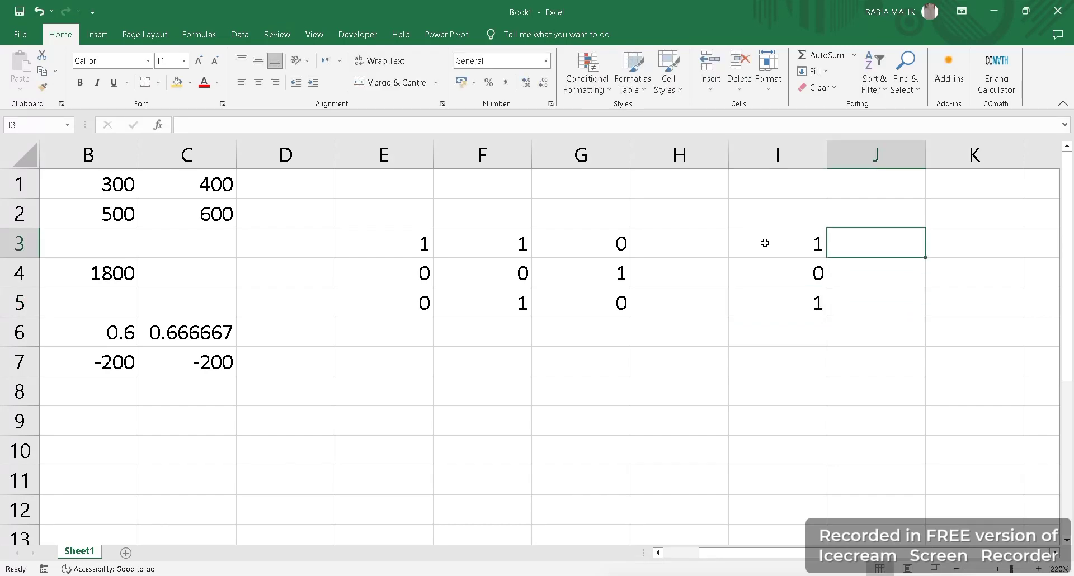
{"action": "type", "text": "0"}
{"action": "key", "text": "Down"}
{"action": "type", "text": "1"}
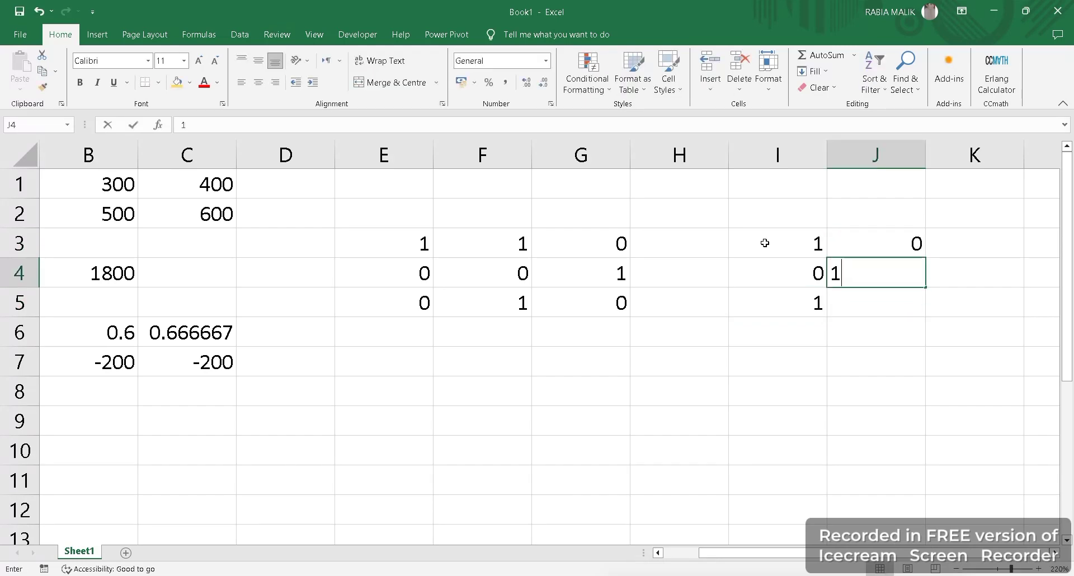
{"action": "key", "text": "Down"}
{"action": "type", "text": "1"}
{"action": "key", "text": "Right"}
Enter the values 1, 1 and 0 down column L in cells L3 to L5
{"action": "key", "text": "Right"}
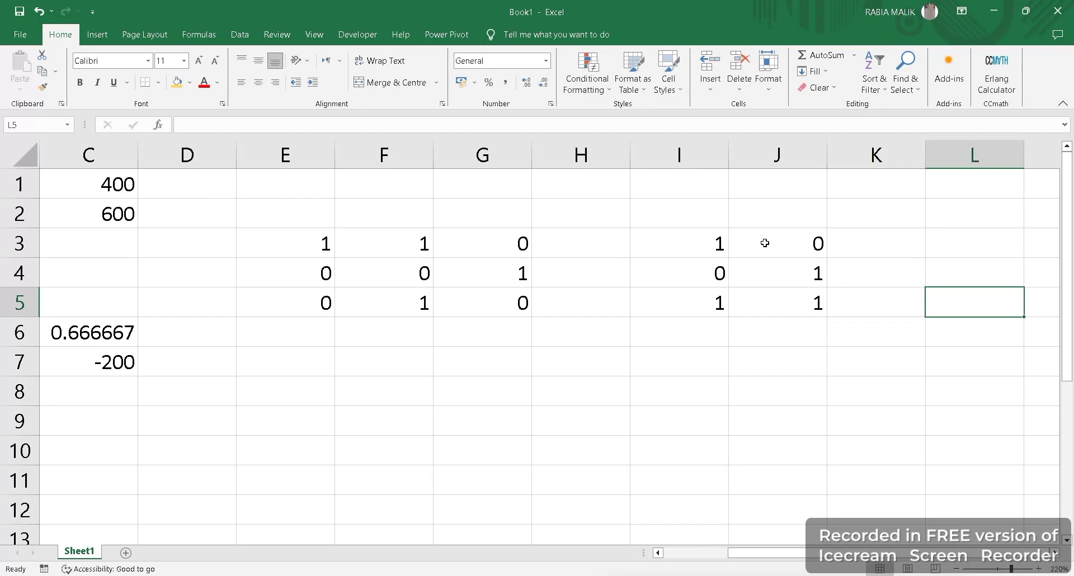
{"action": "key", "text": "Down"}
{"action": "key", "text": "Down"}
{"action": "key", "text": "Up"}
{"action": "key", "text": "Up"}
{"action": "key", "text": "Up"}
{"action": "key", "text": "Up"}
{"action": "type", "text": "1"}
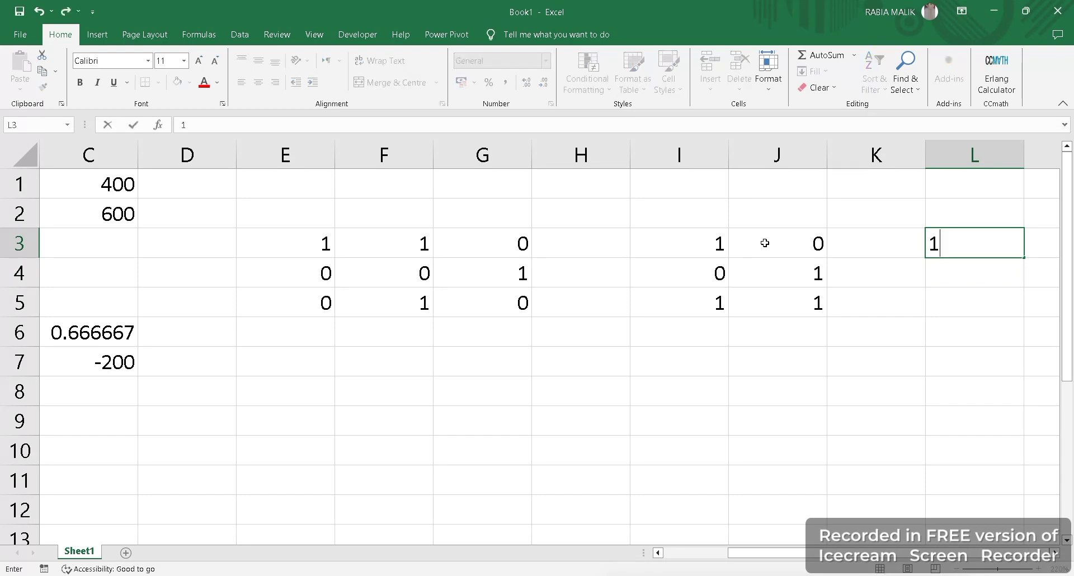
{"action": "key", "text": "Return"}
{"action": "type", "text": "1"}
{"action": "key", "text": "Return"}
{"action": "type", "text": "0"}
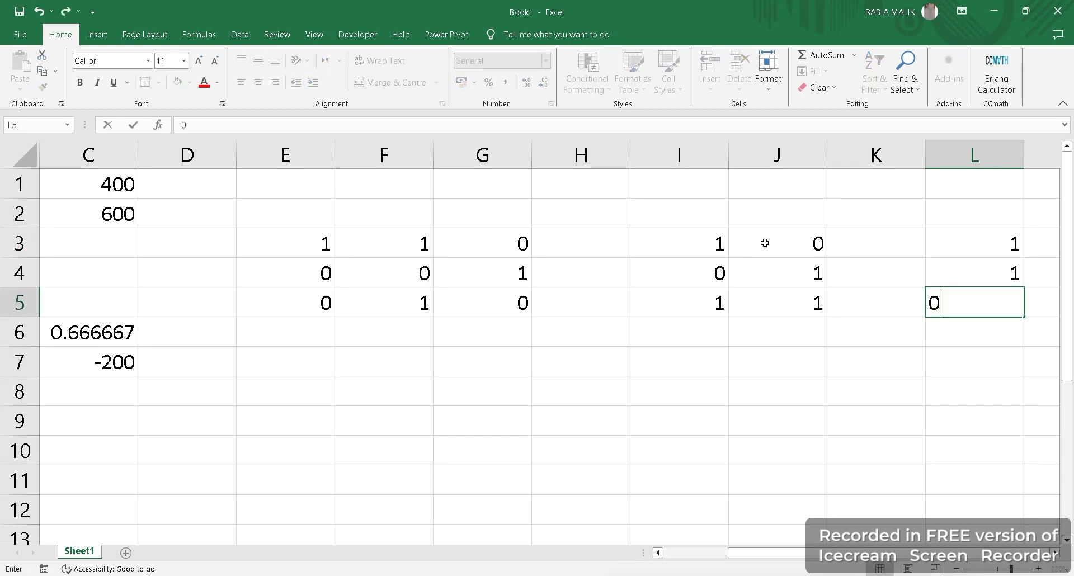
{"action": "key", "text": "Return"}
{"action": "left_click", "coordinate": [725, 387]}
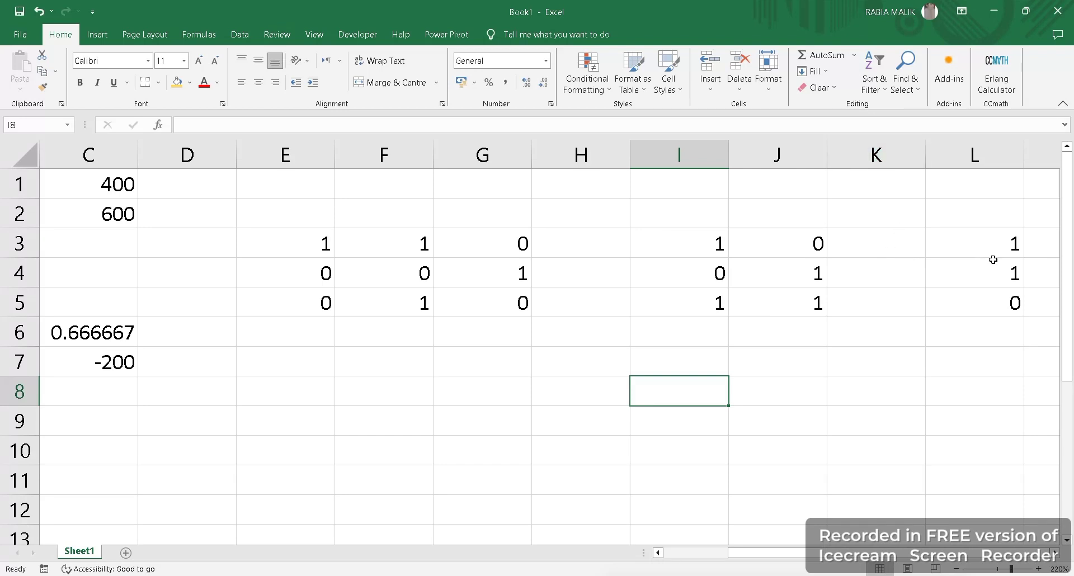
Clear the misplaced values from cells L3 to L5
{"action": "left_click_drag", "start_coordinate": [931, 242], "coordinate": [1018, 309]}
{"action": "key", "text": "ctrl+c"}
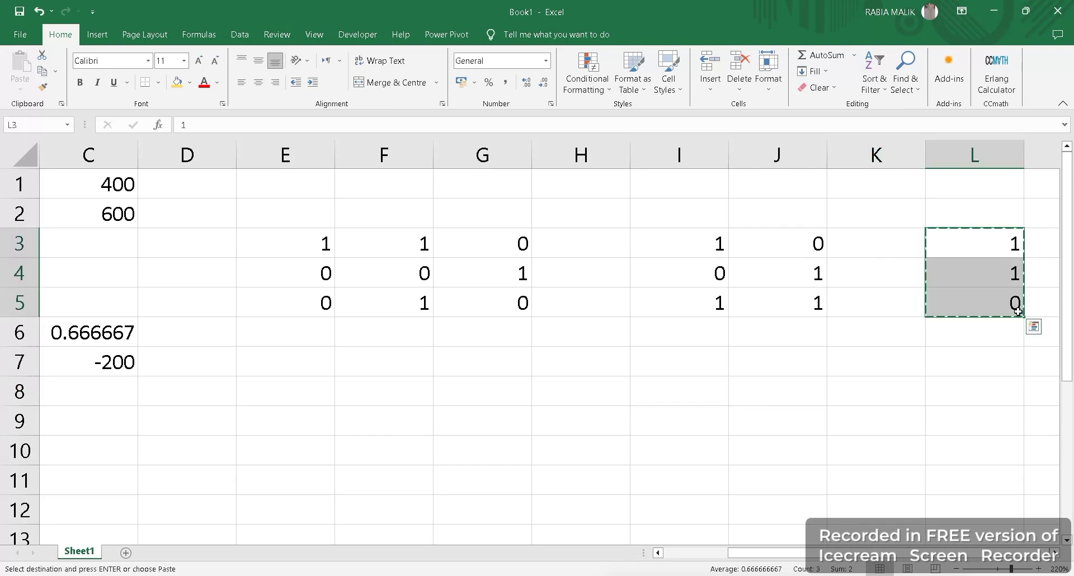
{"action": "key", "text": "BackSpace"}
{"action": "type", "text": "\\"}
{"action": "left_click", "coordinate": [1017, 312]}
{"action": "key", "text": "BackSpace"}
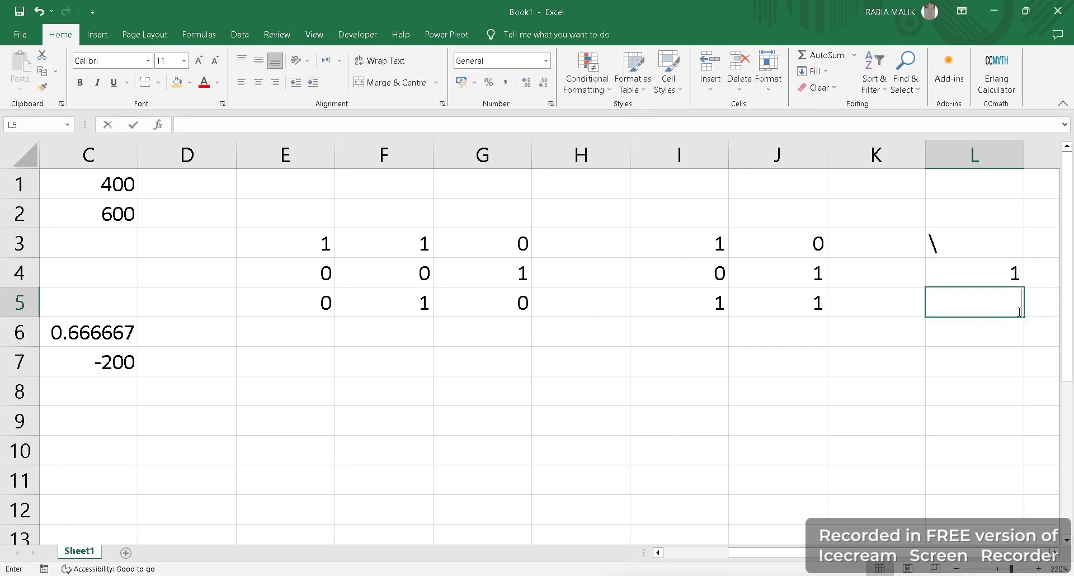
{"action": "left_click", "coordinate": [932, 270]}
{"action": "key", "text": "BackSpace"}
{"action": "left_click", "coordinate": [936, 243]}
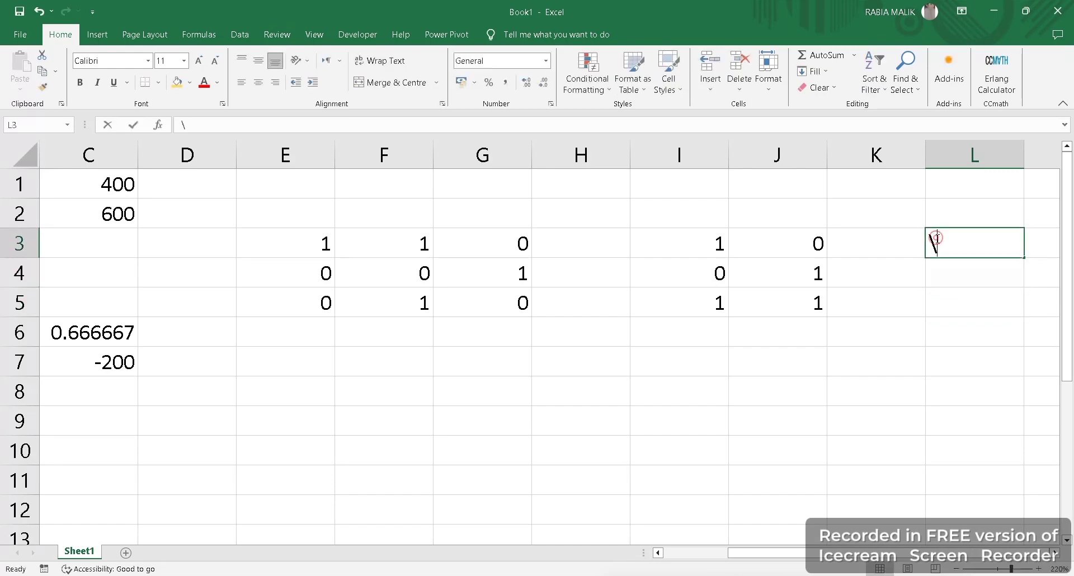
{"action": "key", "text": "BackSpace"}
Enter the values 1, 1 and 0 down column K in cells K3 to K5 to complete the second 3×3 matrix
{"action": "left_click", "coordinate": [899, 242]}
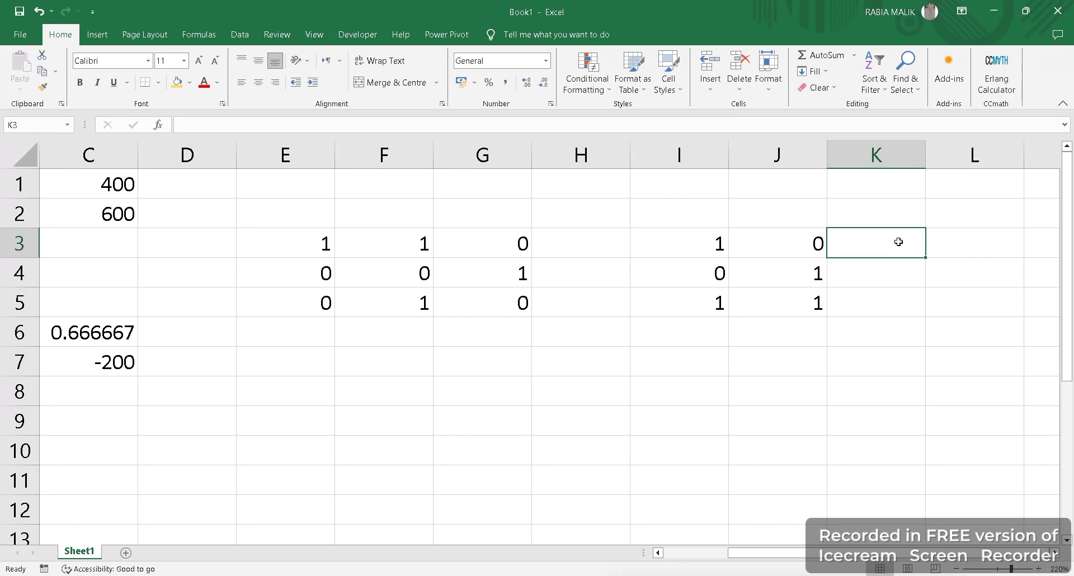
{"action": "type", "text": "0"}
{"action": "key", "text": "Return"}
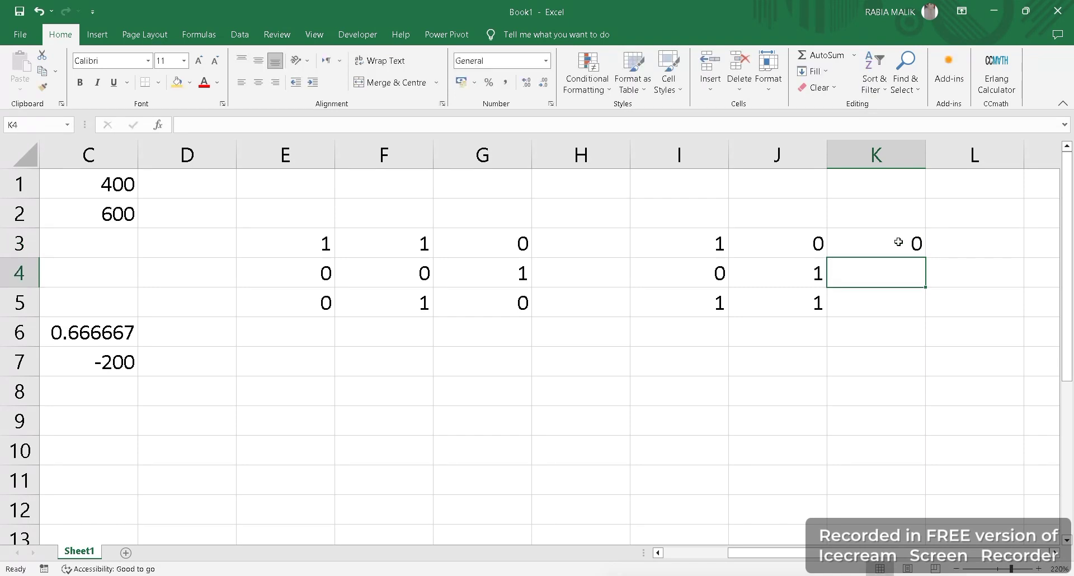
{"action": "left_click", "coordinate": [899, 242]}
{"action": "type", "text": "1"}
{"action": "key", "text": "Return"}
{"action": "type", "text": "1"}
{"action": "key", "text": "Return"}
{"action": "type", "text": "0"}
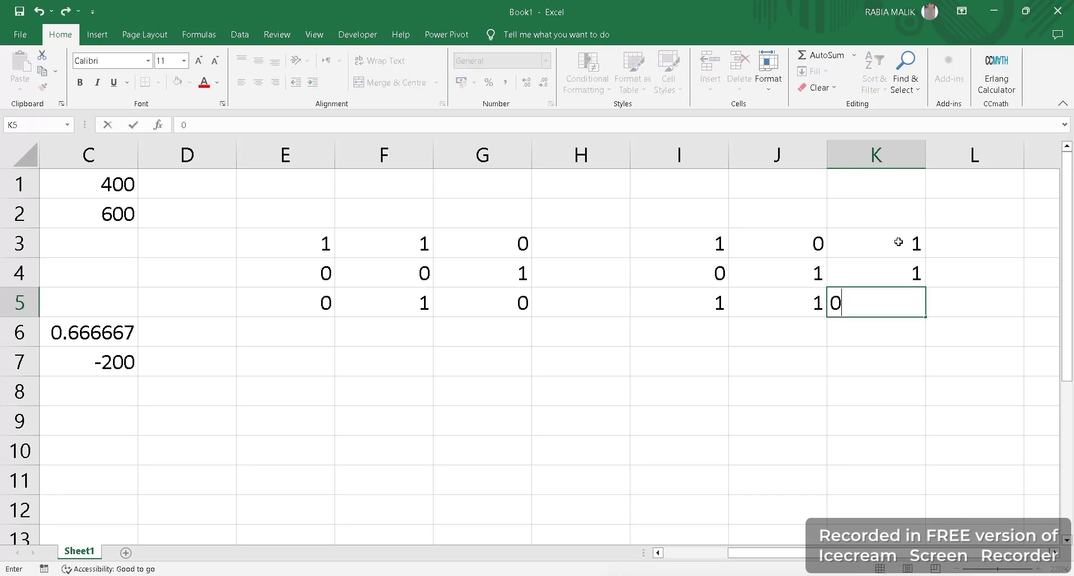
{"action": "left_click", "coordinate": [869, 331]}
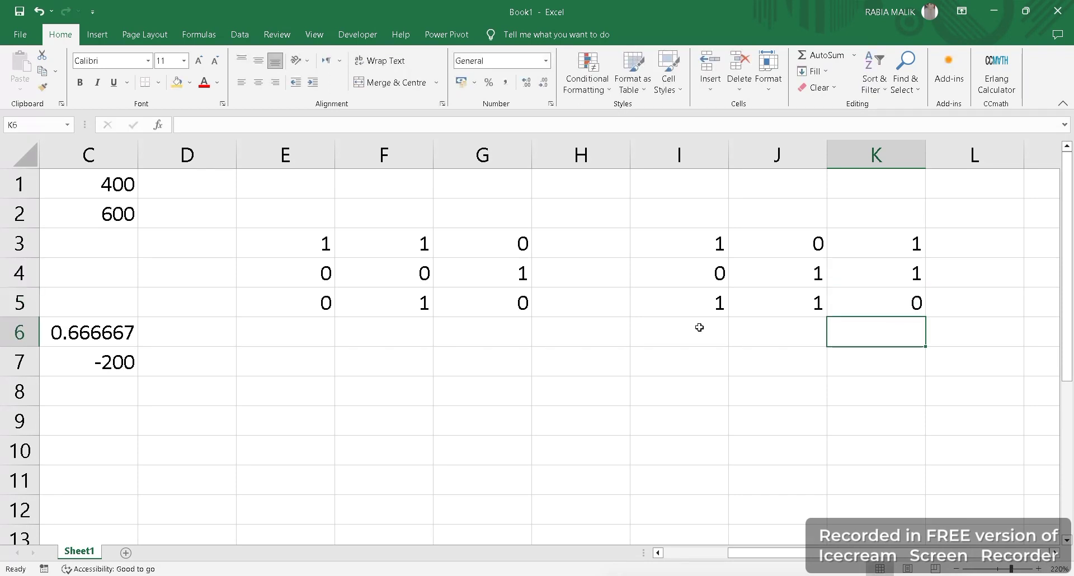
Try to multiply matrices E3:G5 and I3:K5 with an MMULT array formula in the single cell F7, and undo it
{"action": "left_click", "coordinate": [611, 280]}
{"action": "left_click", "coordinate": [390, 361]}
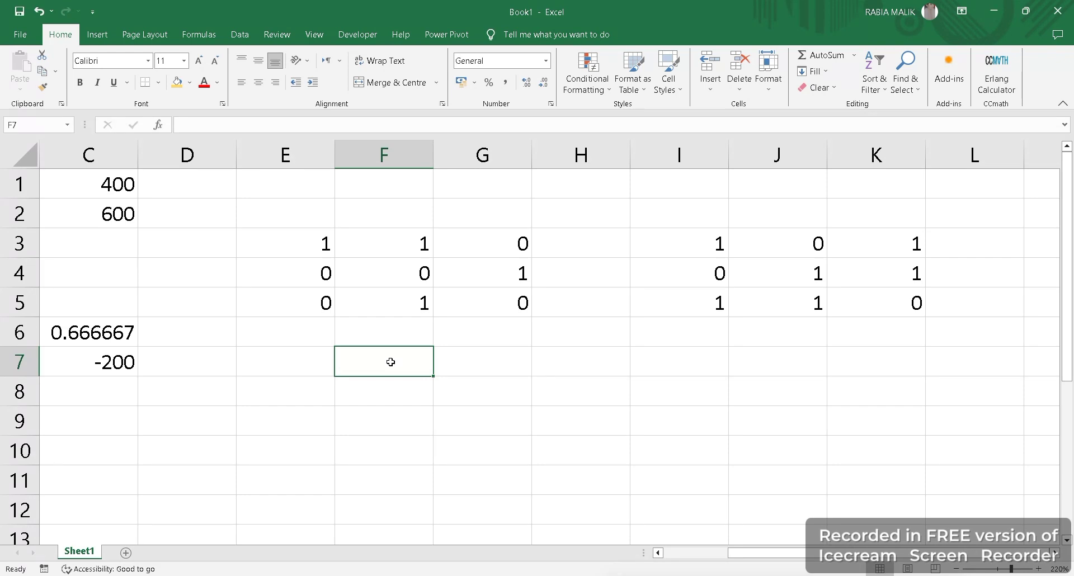
{"action": "type", "text": "="}
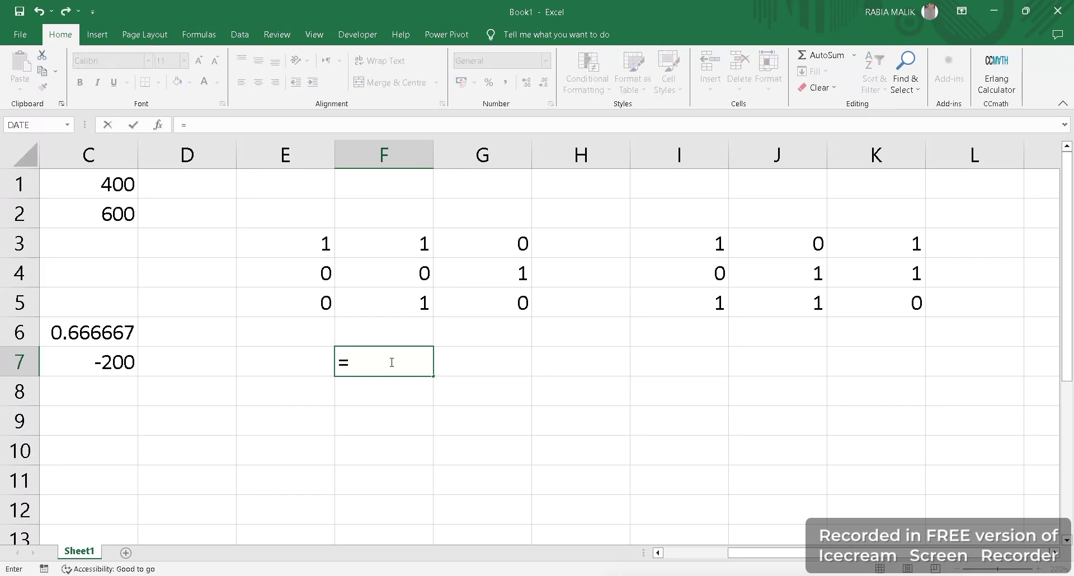
{"action": "type", "text": "mm"}
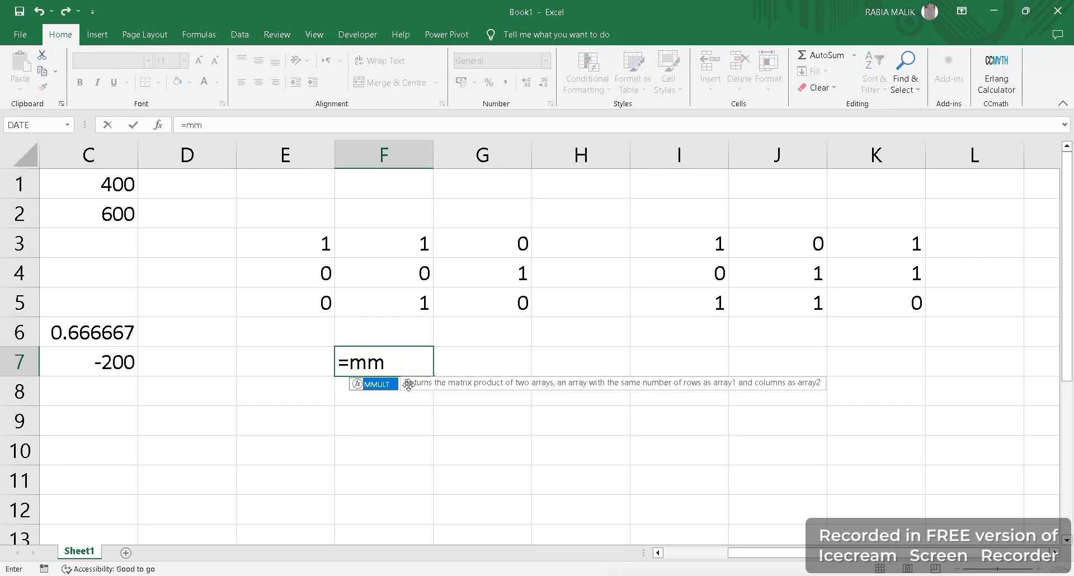
{"action": "double_click", "coordinate": [373, 384]}
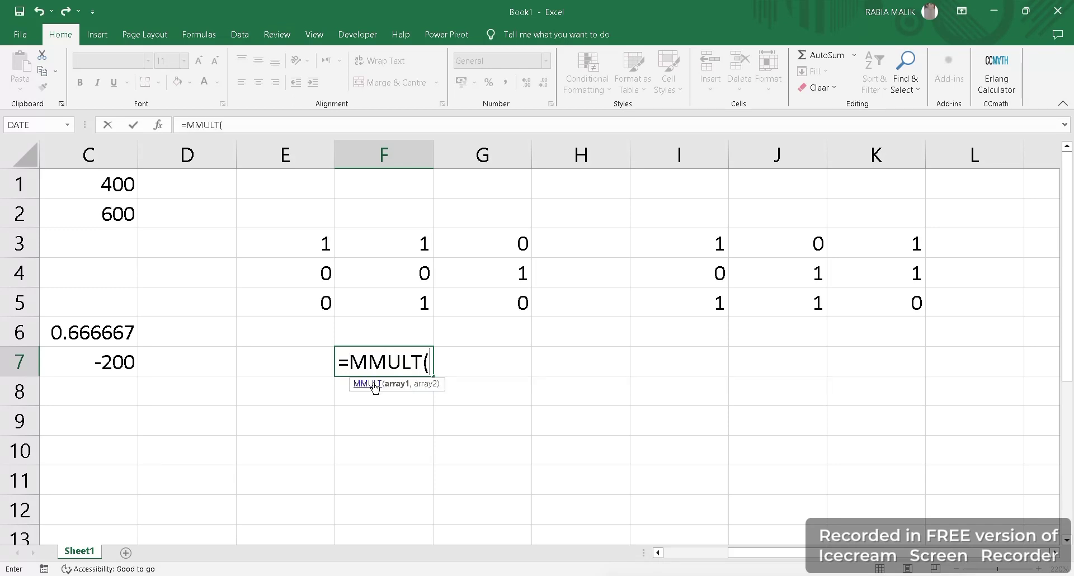
{"action": "left_click", "coordinate": [322, 241]}
{"action": "left_click_drag", "start_coordinate": [323, 242], "coordinate": [500, 304]}
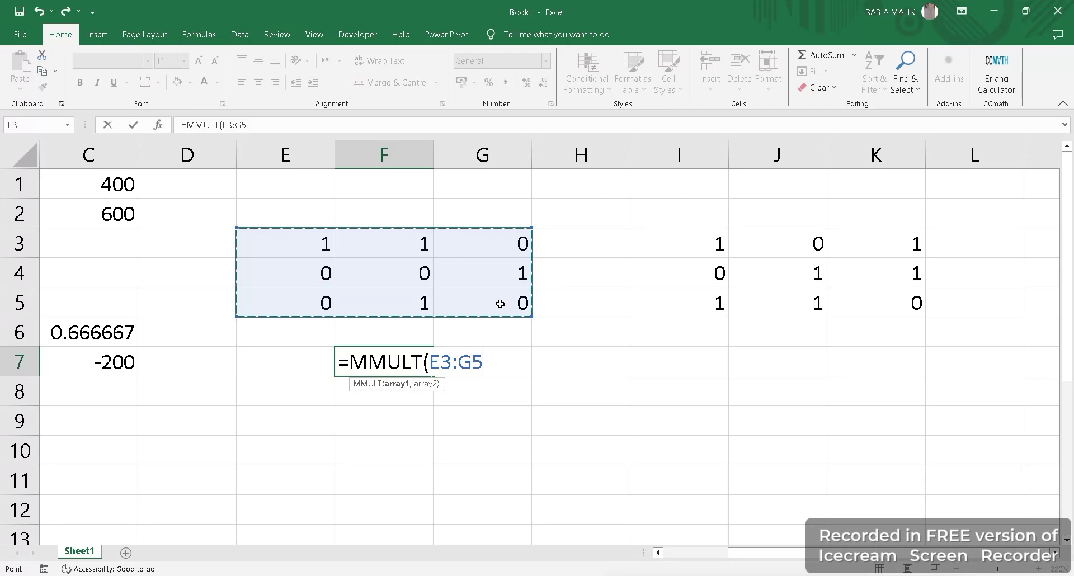
{"action": "type", "text": ","}
{"action": "left_click_drag", "start_coordinate": [719, 233], "coordinate": [917, 302]}
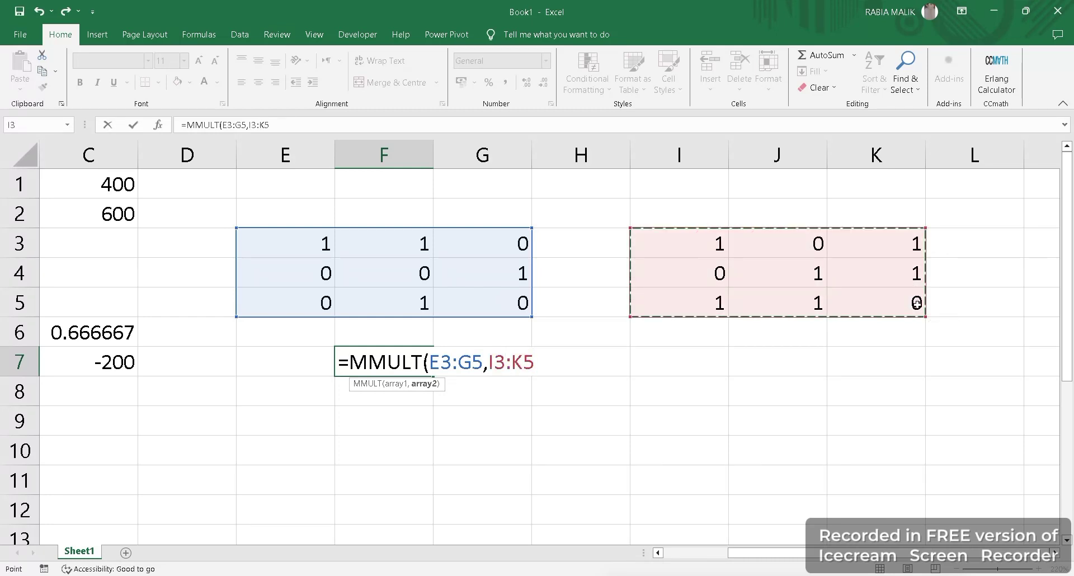
{"action": "key", "text": "ctrl+shift+Return"}
{"action": "left_click", "coordinate": [777, 401]}
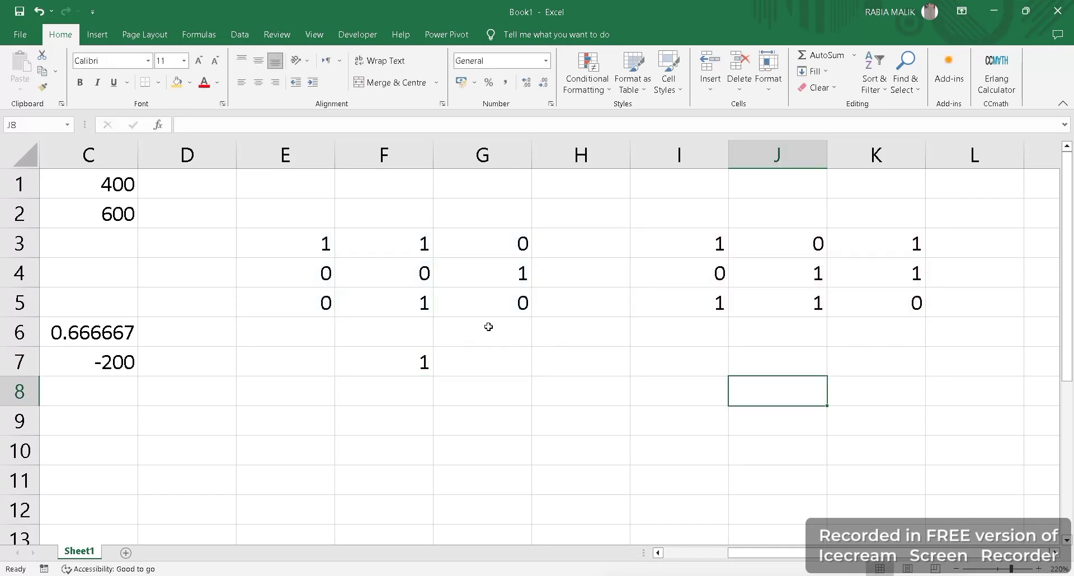
{"action": "key", "text": "ctrl+z"}
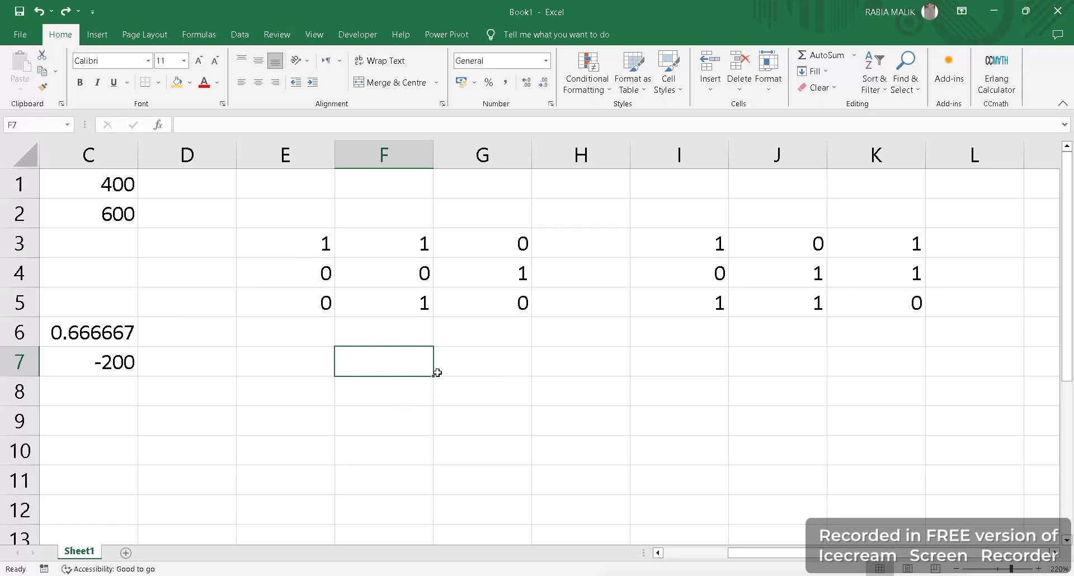
Calculate the matrix product of E3:G5 and I3:K5 across the range F7:H9 with an MMULT array formula
{"action": "left_click_drag", "start_coordinate": [437, 370], "coordinate": [537, 391]}
{"action": "left_click_drag", "start_coordinate": [388, 378], "coordinate": [431, 375]}
{"action": "left_click_drag", "start_coordinate": [533, 443], "coordinate": [528, 442]}
{"action": "left_click_drag", "start_coordinate": [416, 353], "coordinate": [605, 415]}
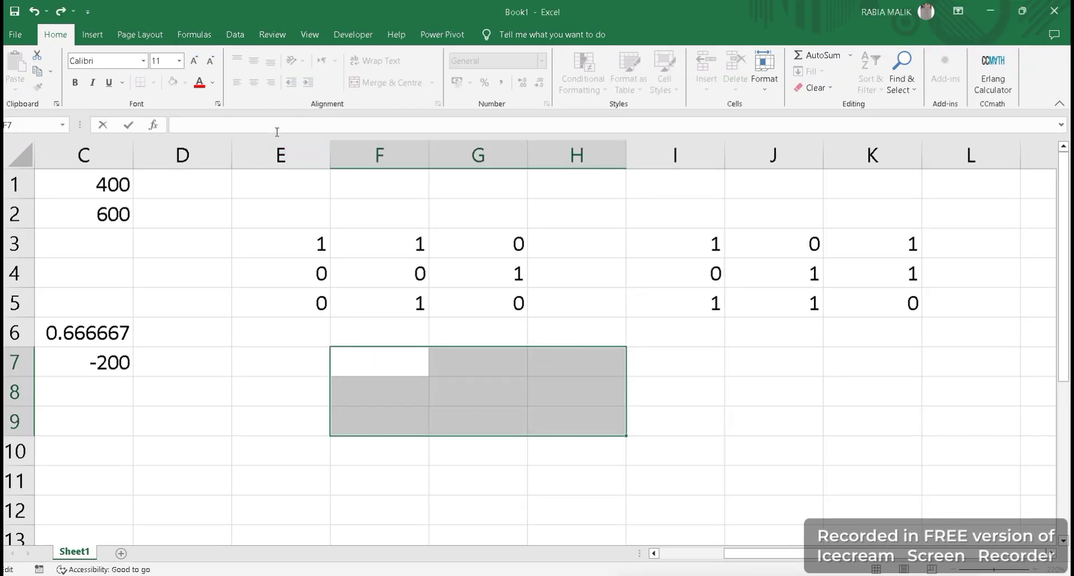
{"action": "type", "text": "=mm"}
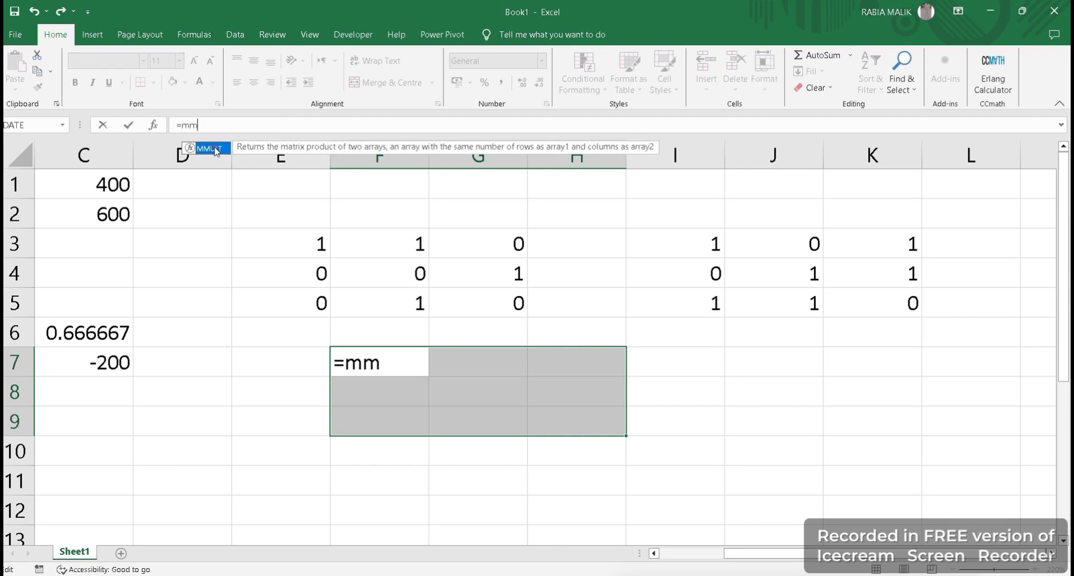
{"action": "double_click", "coordinate": [216, 149]}
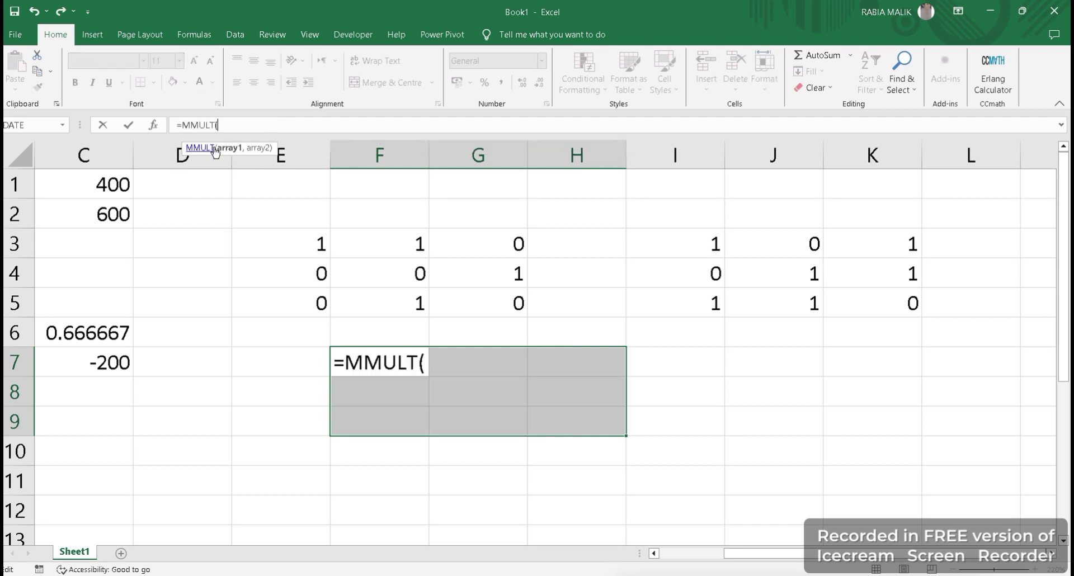
{"action": "left_click", "coordinate": [312, 244]}
{"action": "left_click_drag", "start_coordinate": [313, 244], "coordinate": [512, 319]}
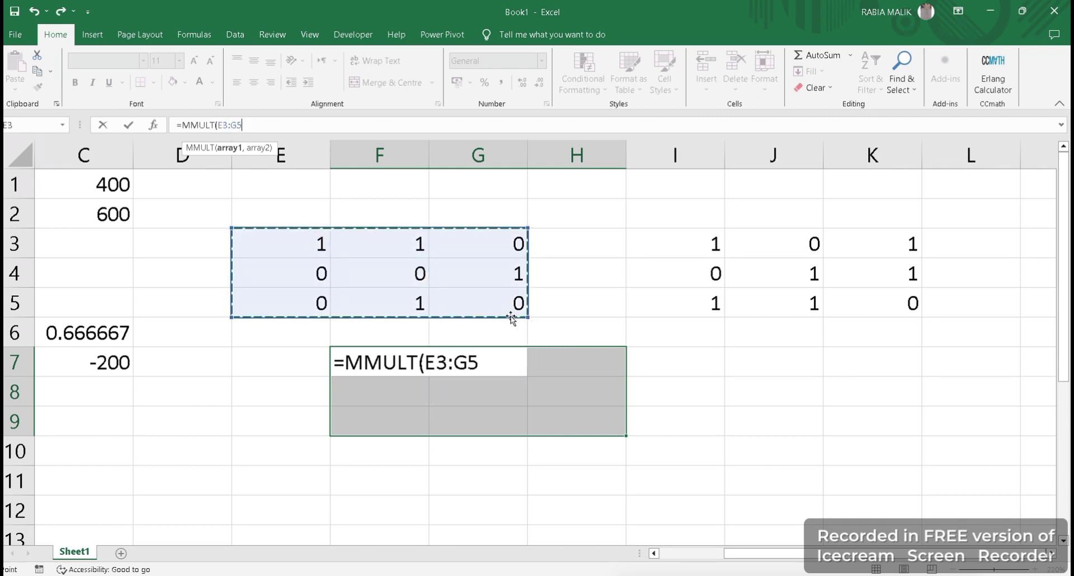
{"action": "type", "text": ","}
{"action": "left_click_drag", "start_coordinate": [712, 240], "coordinate": [873, 308]}
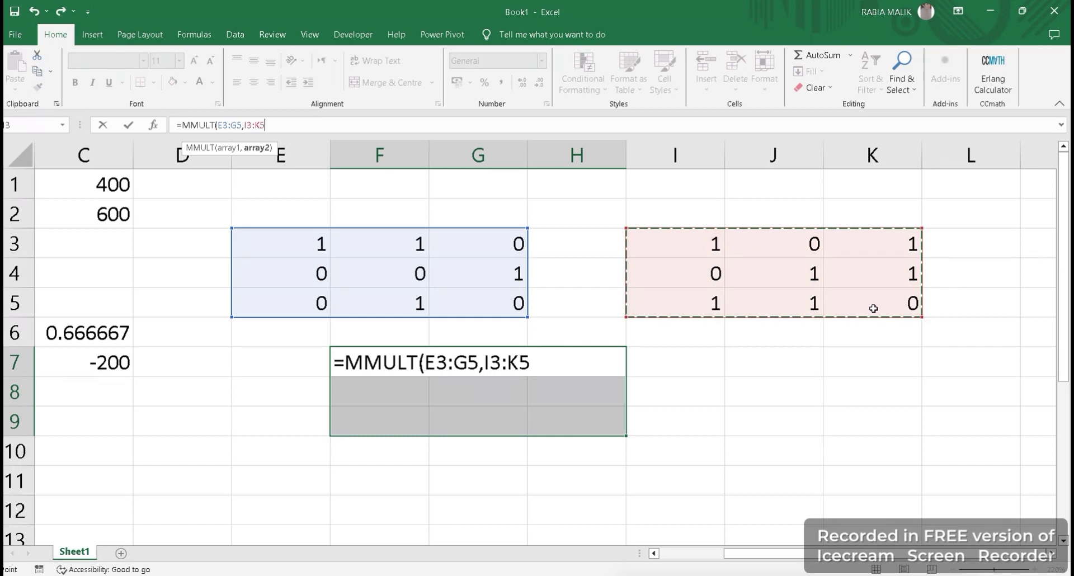
{"action": "key", "text": "ctrl+shift+Return"}
{"action": "left_click", "coordinate": [669, 469]}
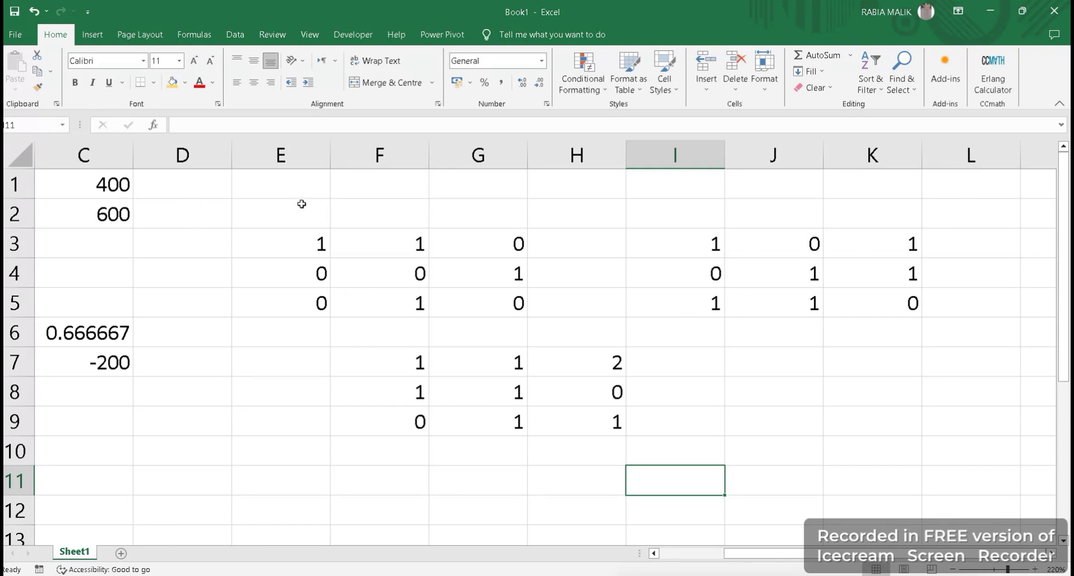
Trace how the first-row elements of the first matrix combine with the second matrix to give the product's first-row values
{"action": "left_click", "coordinate": [312, 243]}
{"action": "left_click", "coordinate": [700, 241]}
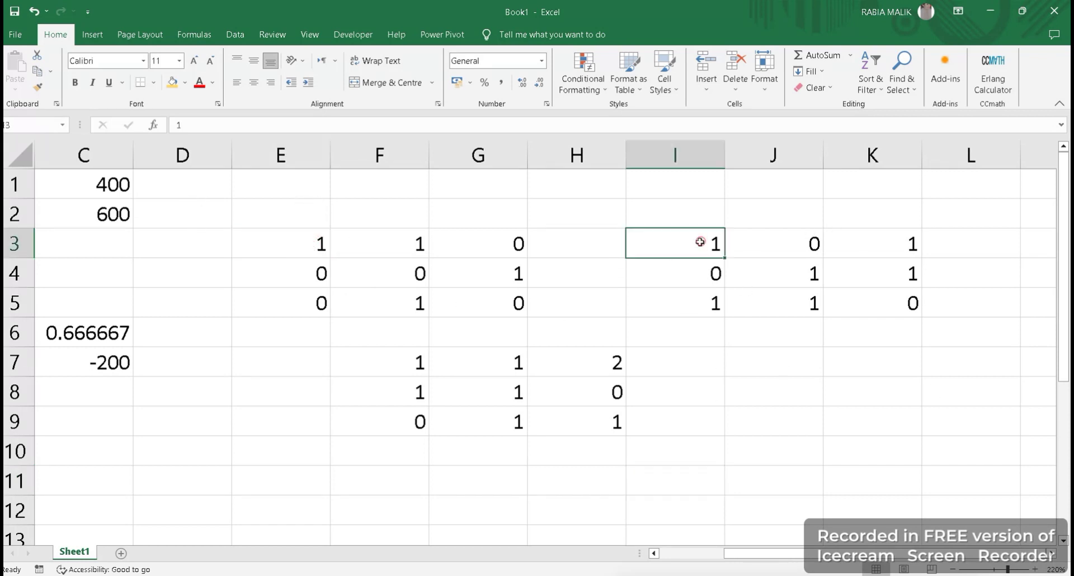
{"action": "left_click", "coordinate": [403, 366]}
{"action": "left_click", "coordinate": [418, 244]}
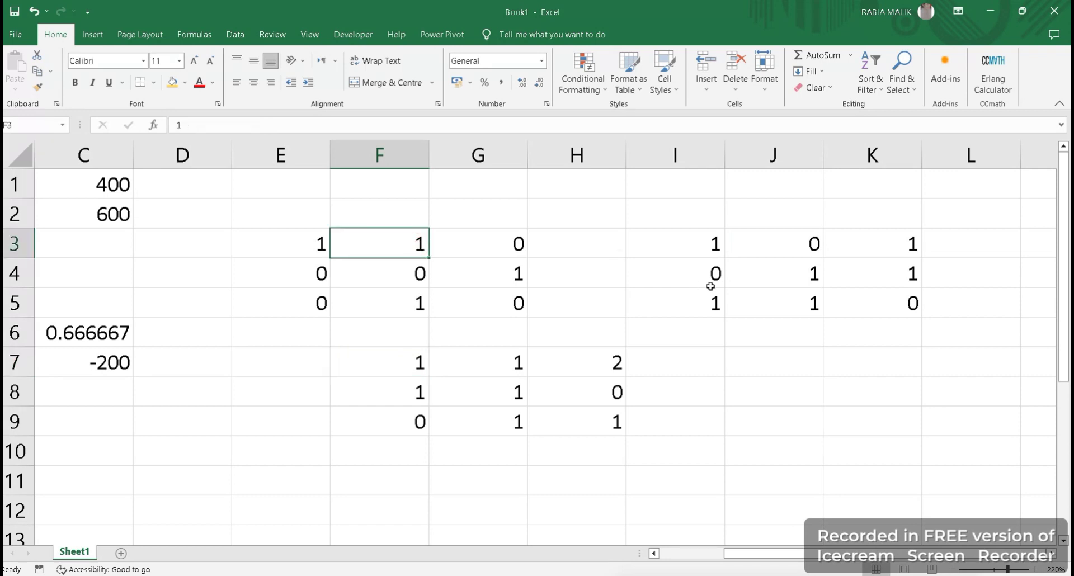
{"action": "left_click", "coordinate": [517, 372]}
{"action": "left_click", "coordinate": [485, 235]}
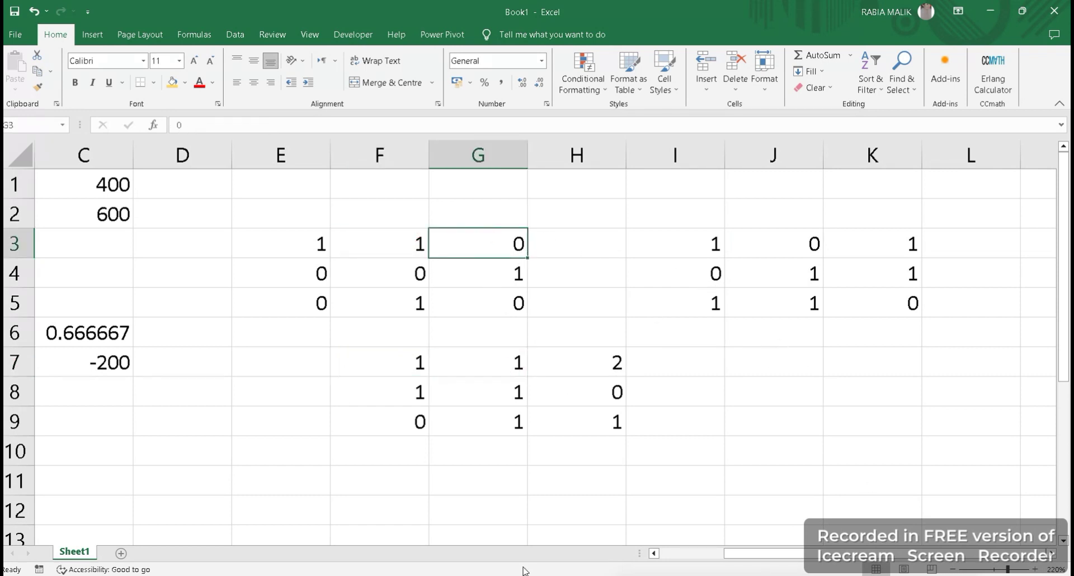
{"action": "left_click", "coordinate": [292, 475]}
{"action": "left_click", "coordinate": [320, 445]}
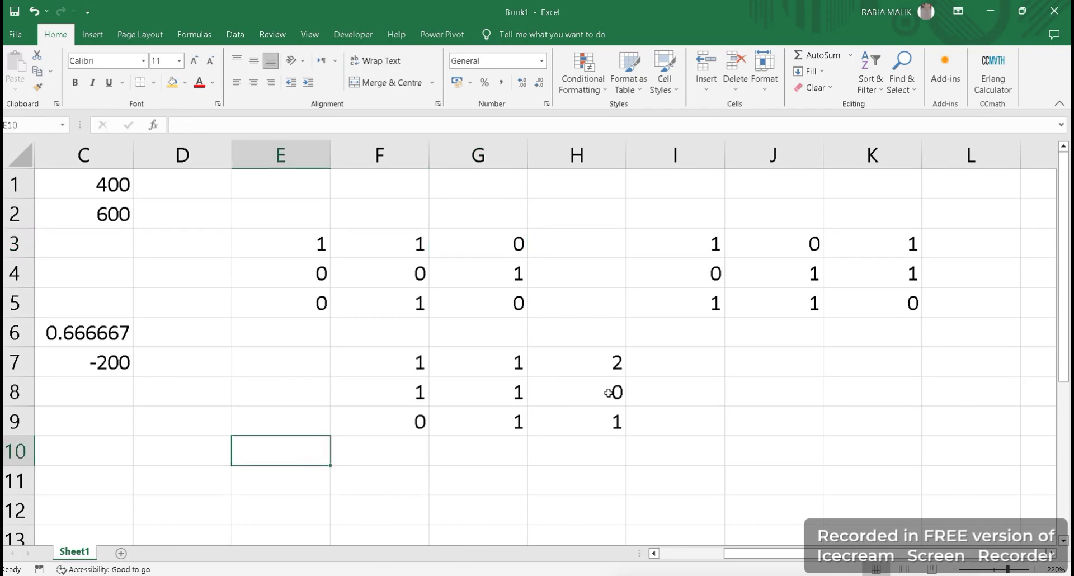
{"action": "left_click", "coordinate": [399, 443]}
{"action": "type", "text": "="}
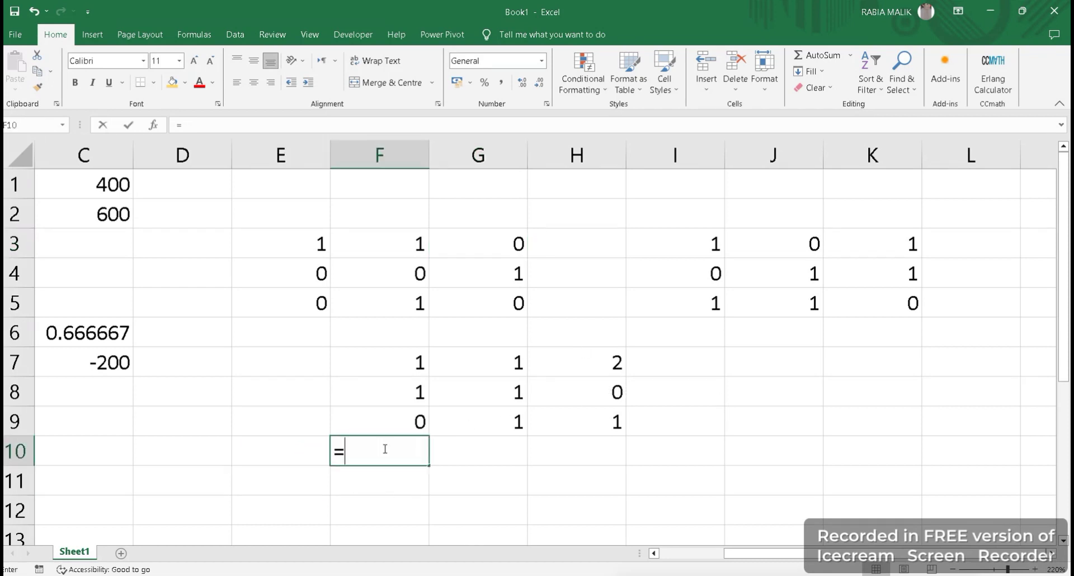
{"action": "type", "text": "ma"}
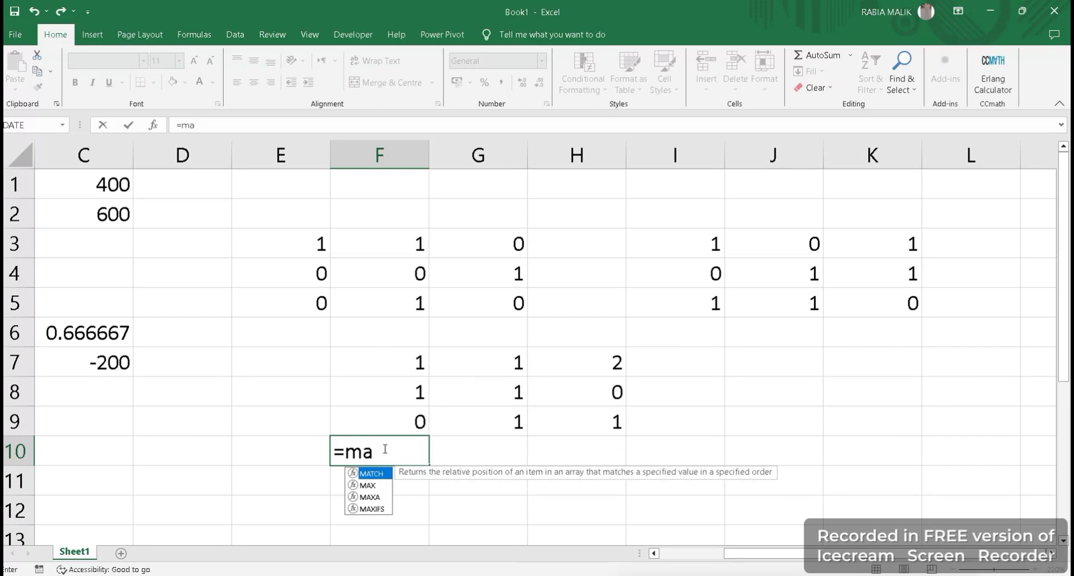
{"action": "type", "text": "d"}
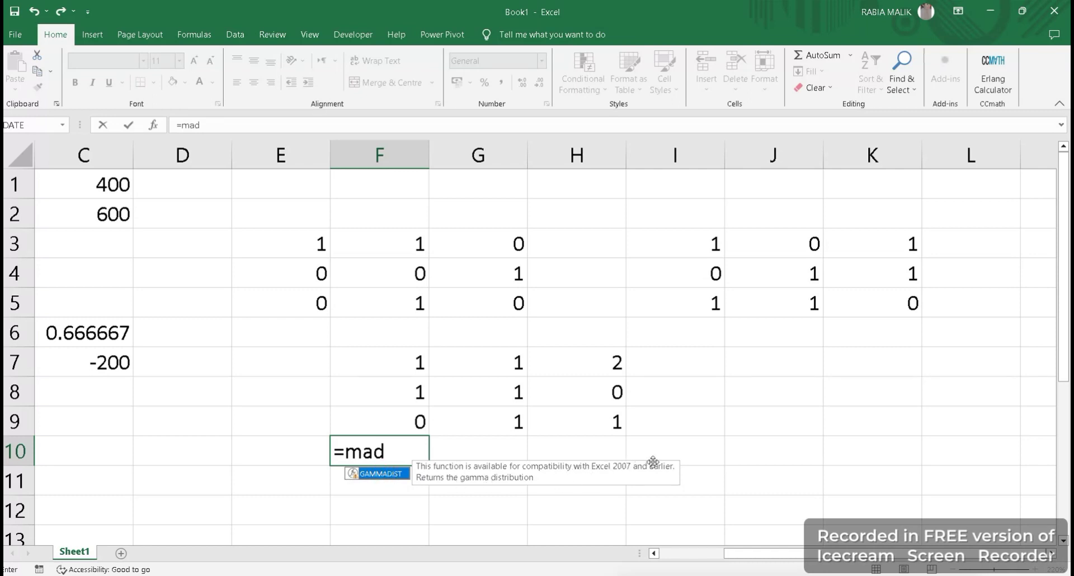
{"action": "left_click", "coordinate": [424, 508]}
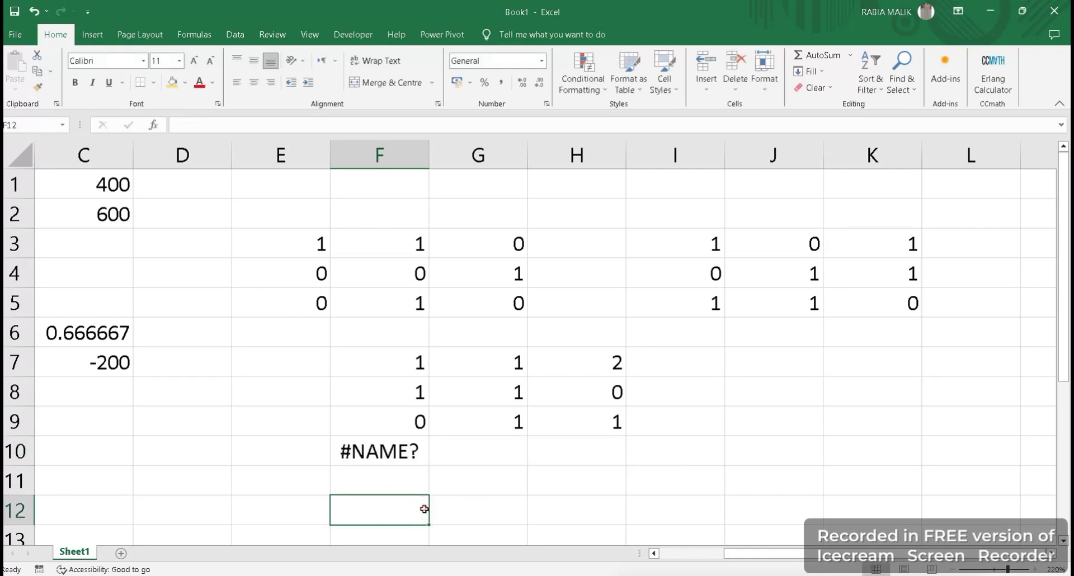
{"action": "double_click", "coordinate": [359, 450]}
{"action": "key", "text": "BackSpace"}
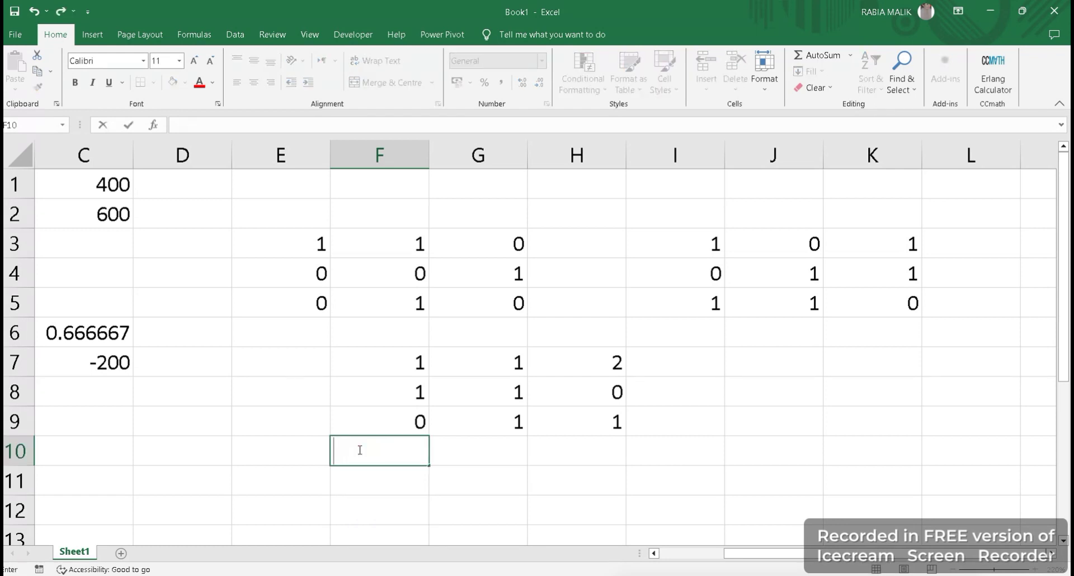
{"action": "left_click", "coordinate": [497, 401]}
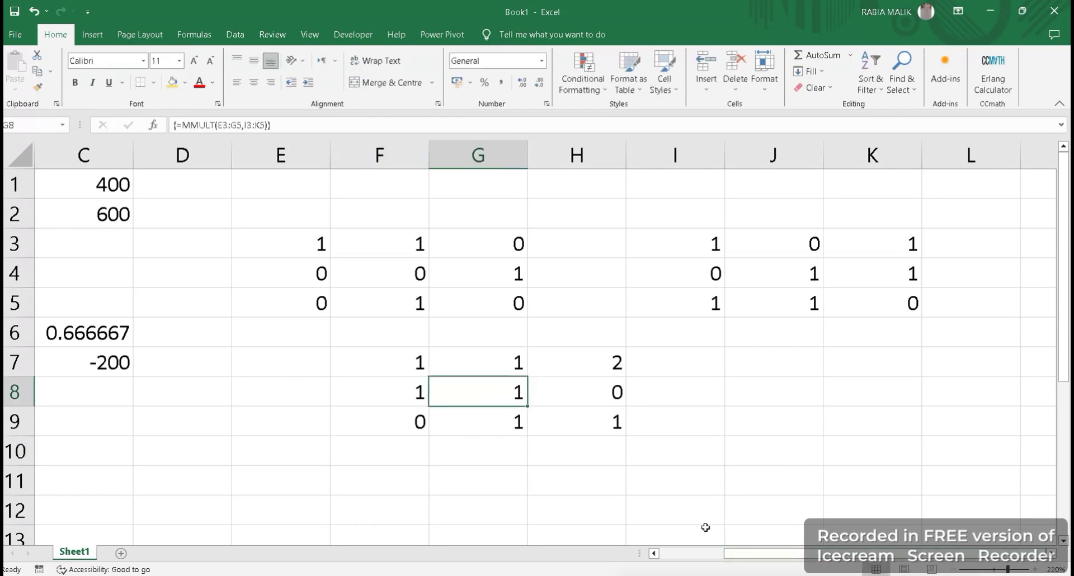
Zoom the sheet out to 170% and insert a blank equation box in the empty area below the product matrix
{"action": "left_click", "coordinate": [953, 569]}
{"action": "left_click", "coordinate": [953, 570]}
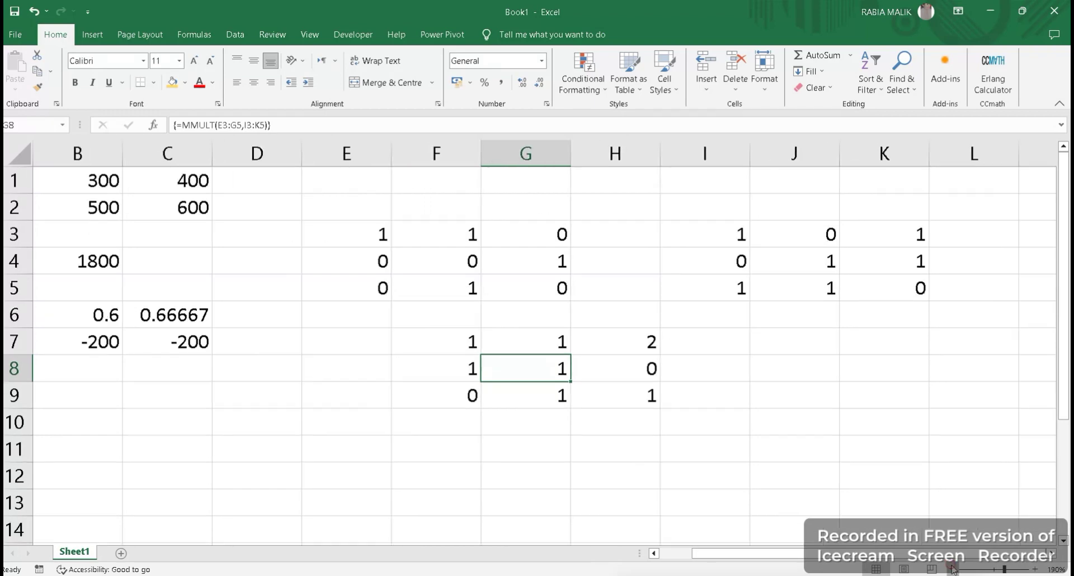
{"action": "left_click", "coordinate": [952, 569]}
{"action": "left_click", "coordinate": [953, 569]}
{"action": "left_click", "coordinate": [952, 569]}
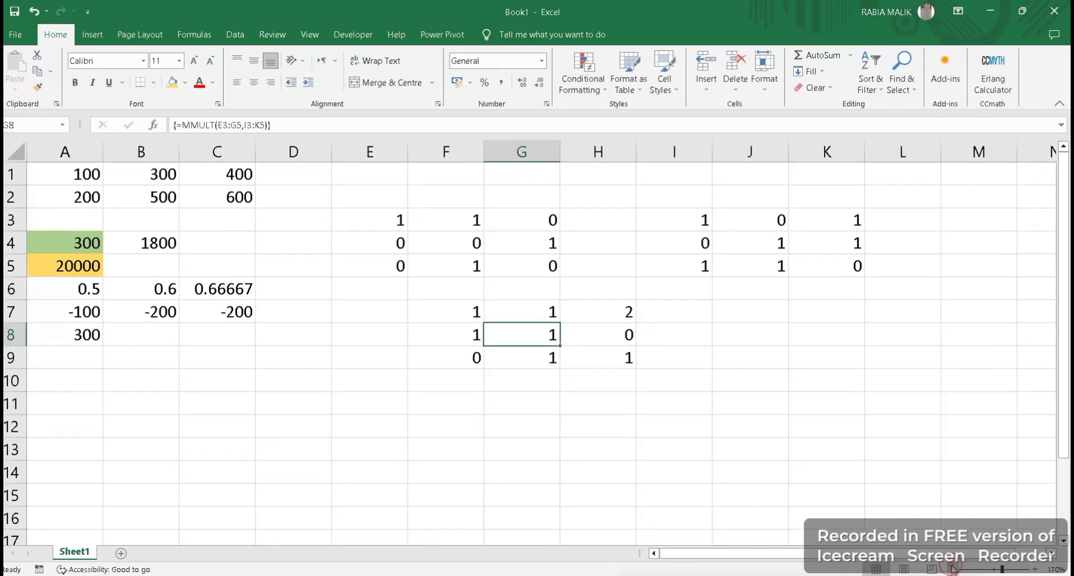
{"action": "left_click", "coordinate": [656, 356]}
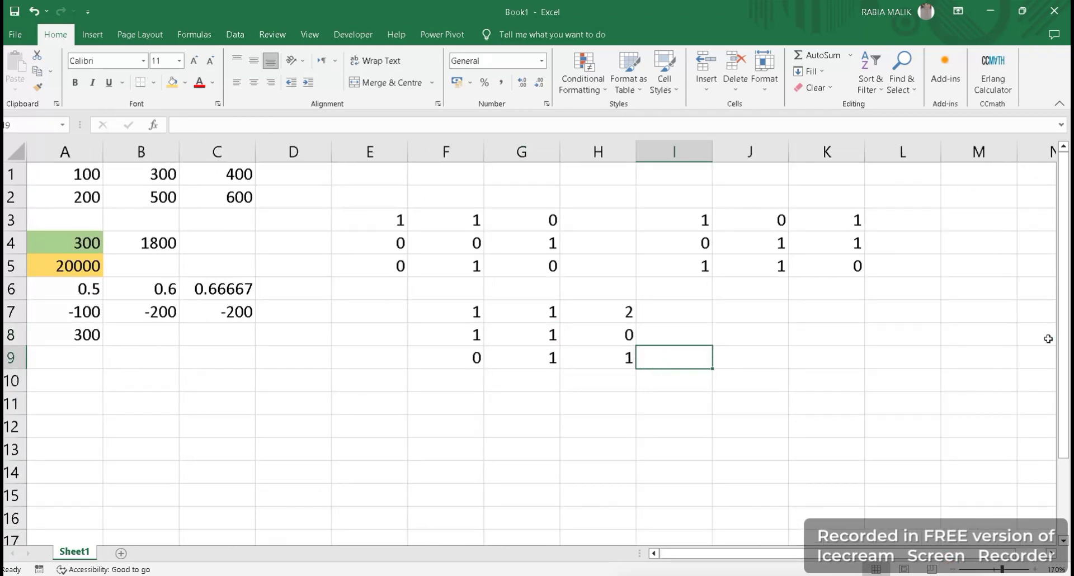
{"action": "left_click_drag", "start_coordinate": [1063, 340], "coordinate": [1063, 346]}
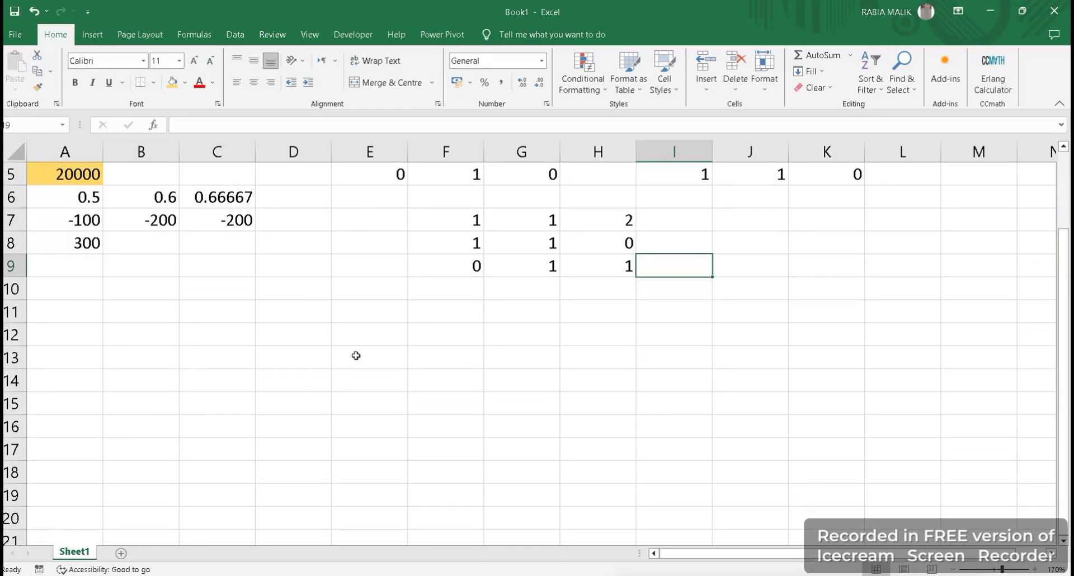
{"action": "left_click", "coordinate": [272, 340]}
{"action": "left_click", "coordinate": [159, 320]}
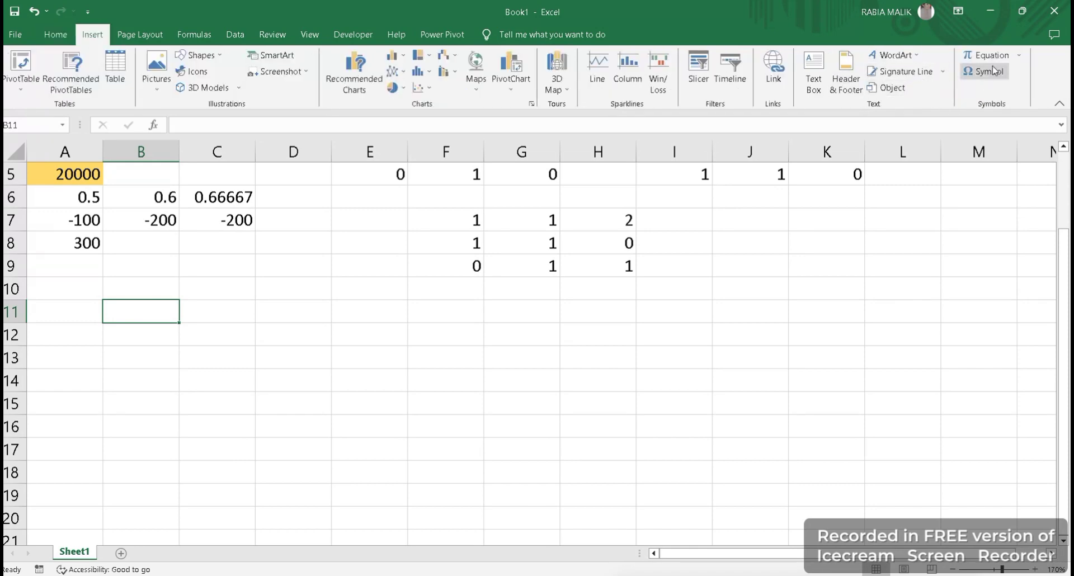
{"action": "left_click", "coordinate": [1019, 56]}
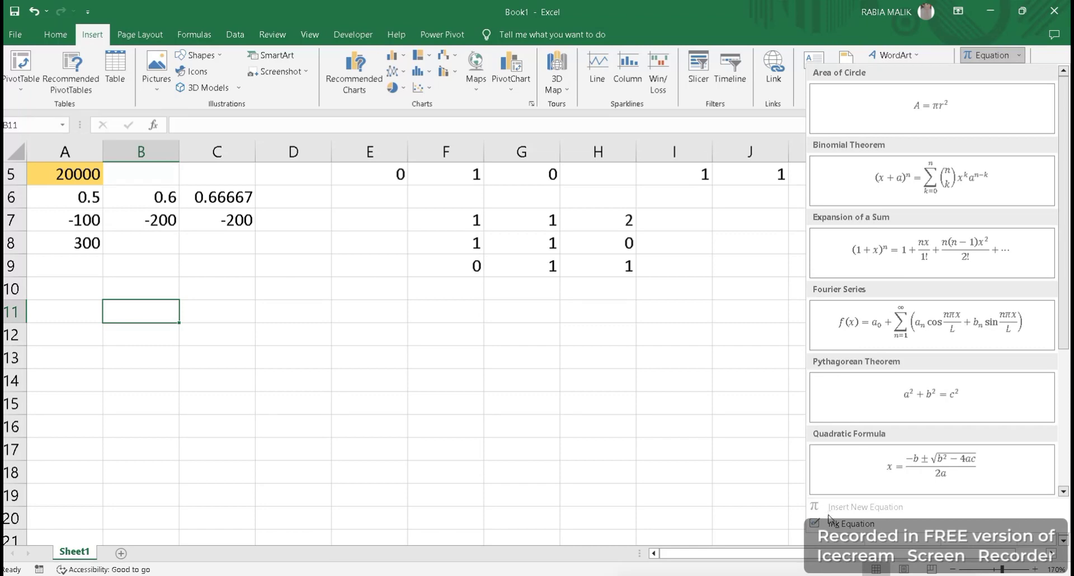
{"action": "left_click", "coordinate": [970, 58]}
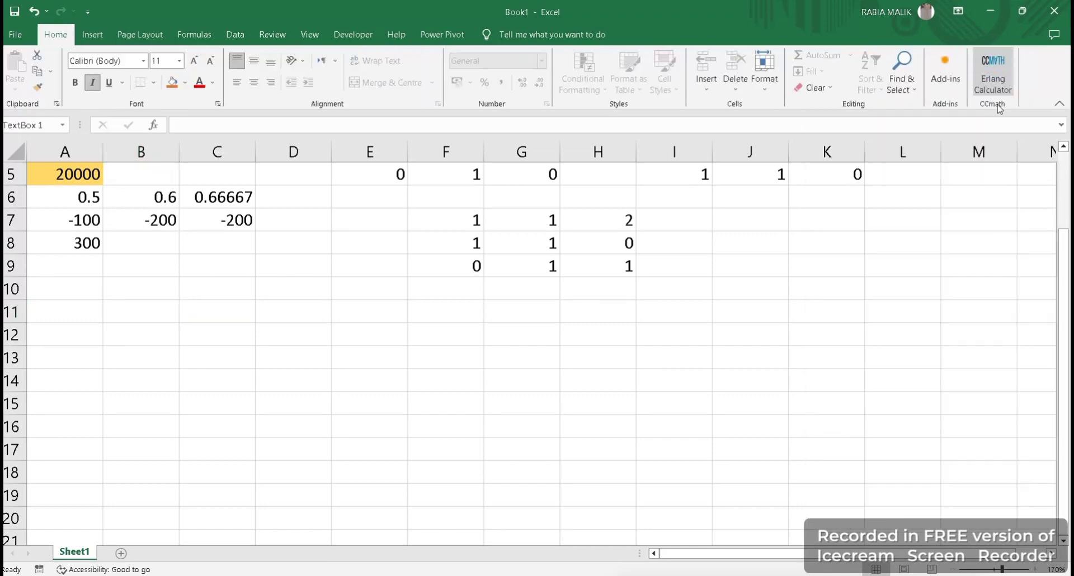
{"action": "left_click", "coordinate": [92, 34]}
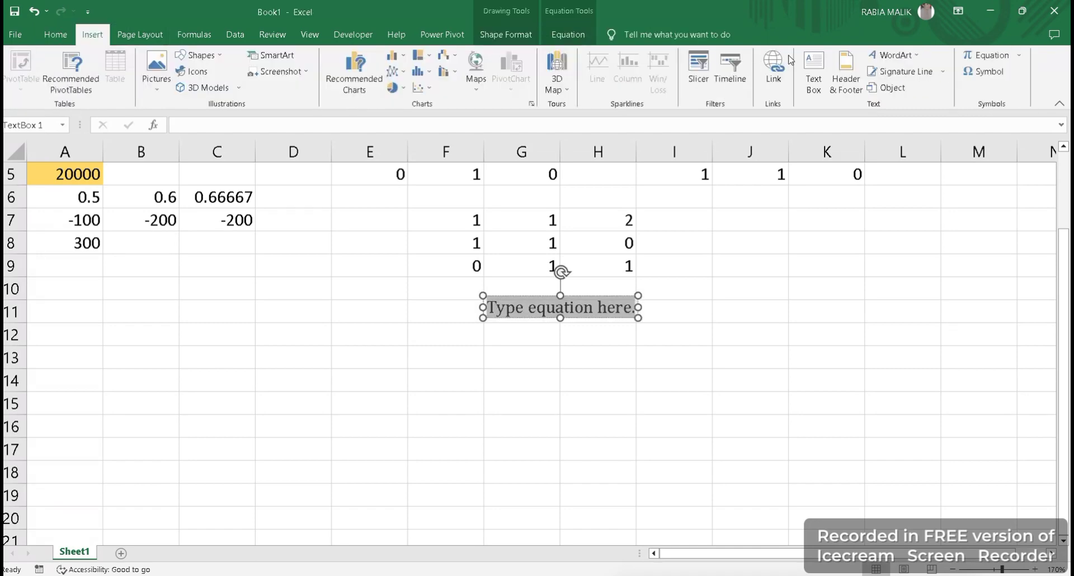
{"action": "left_click", "coordinate": [996, 80]}
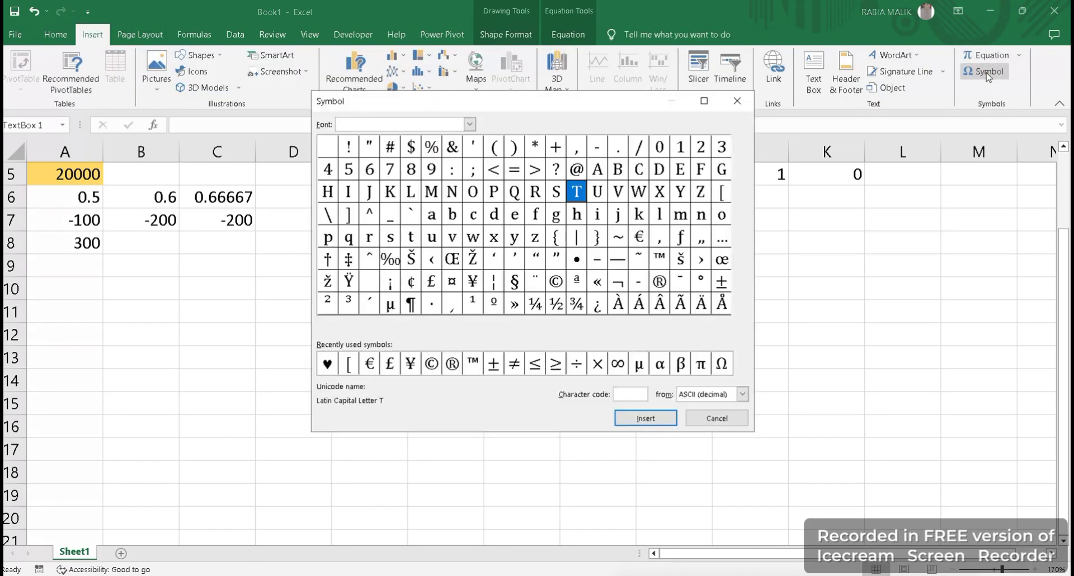
{"action": "left_click", "coordinate": [712, 418]}
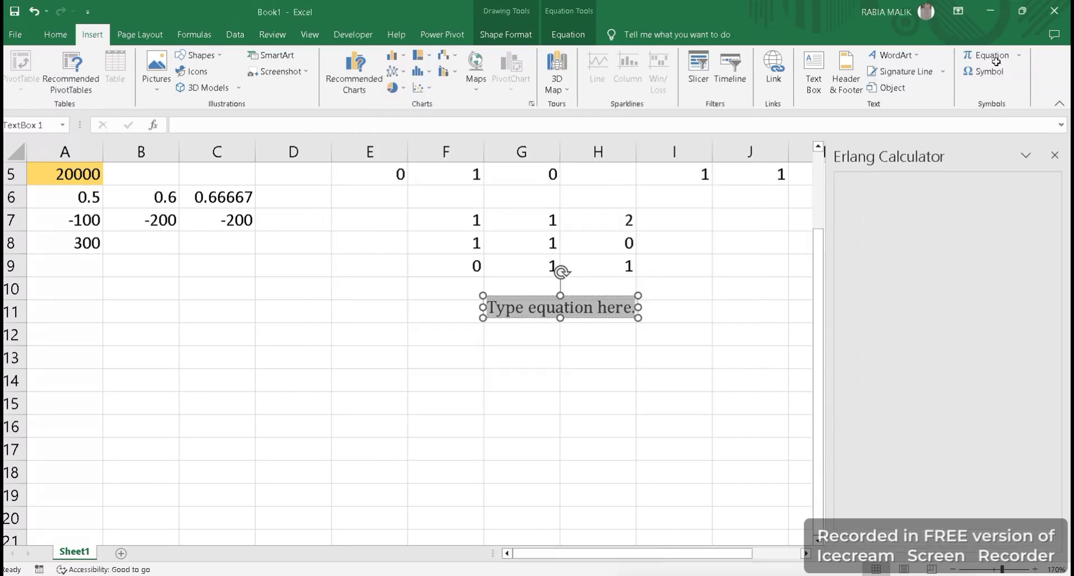
Insert a new blank equation in the existing text box from the equation gallery
{"action": "left_click", "coordinate": [995, 56]}
{"action": "left_click", "coordinate": [1019, 55]}
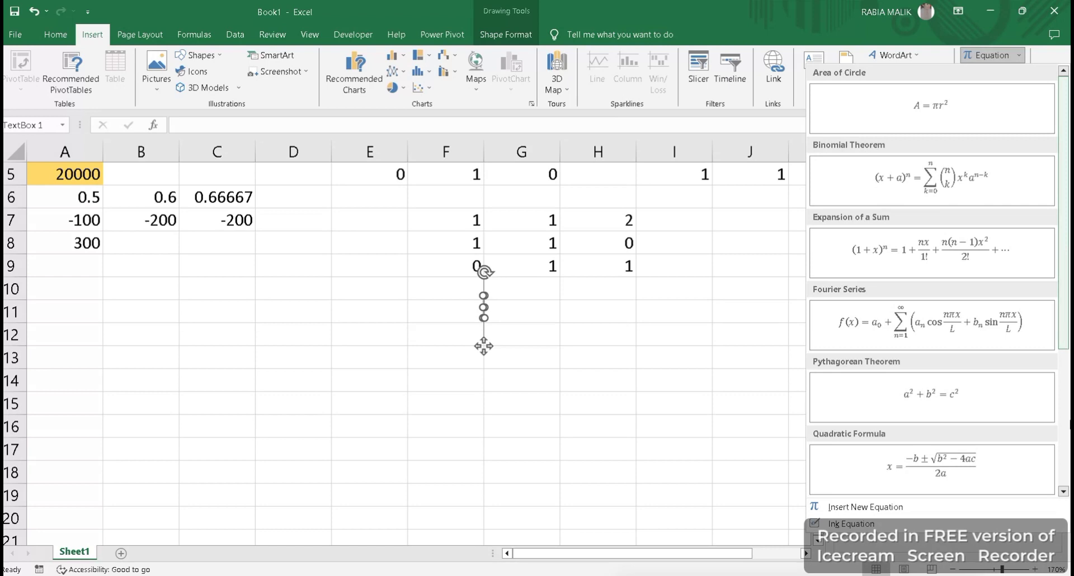
{"action": "left_click_drag", "start_coordinate": [1064, 329], "coordinate": [1060, 463]}
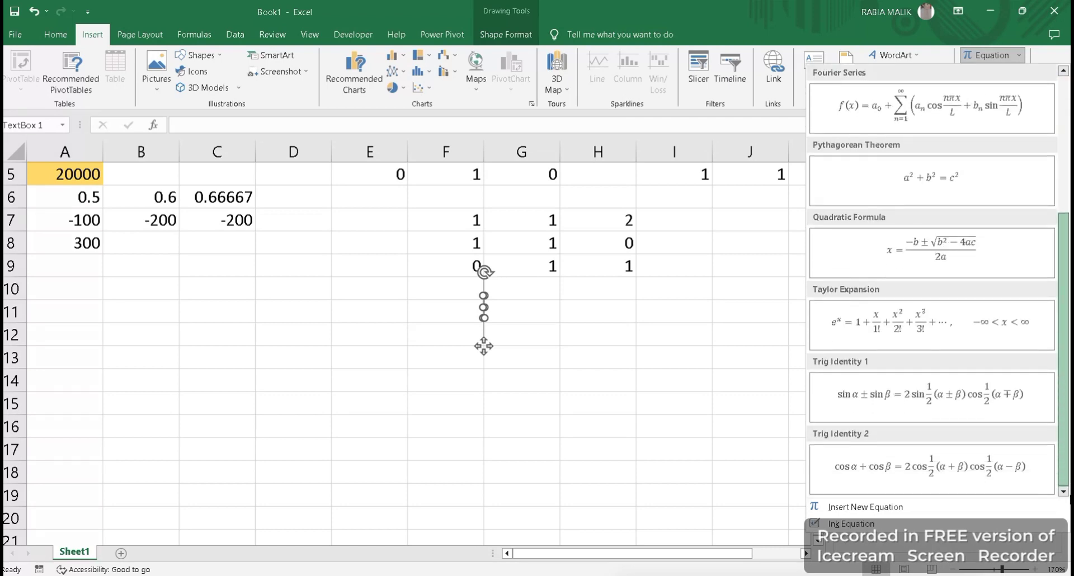
{"action": "left_click", "coordinate": [858, 506]}
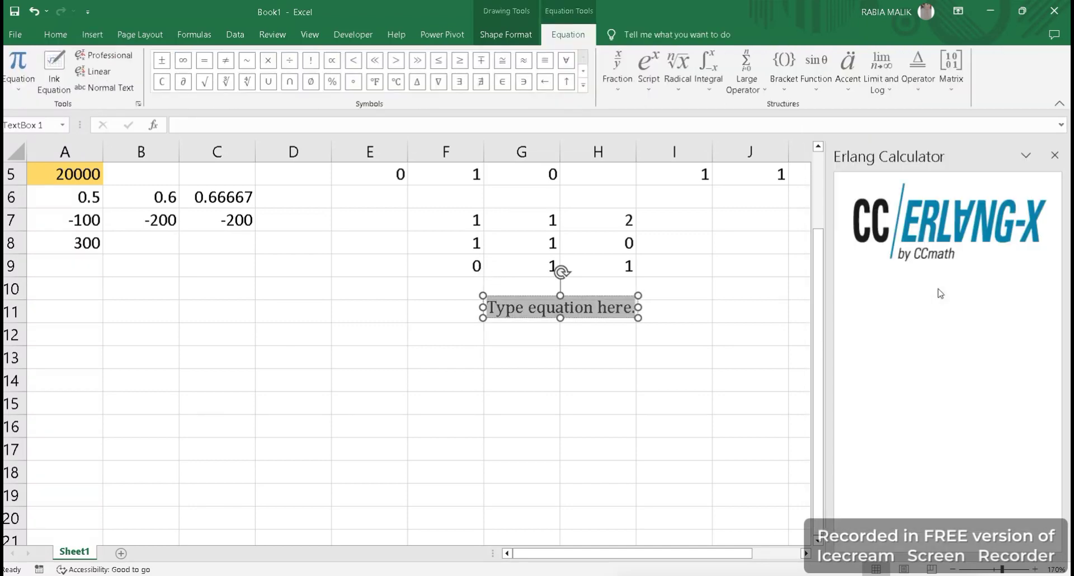
Insert a 3×3 empty matrix into the equation, and move and widen its box to cover about D11:E13
{"action": "left_click", "coordinate": [791, 91]}
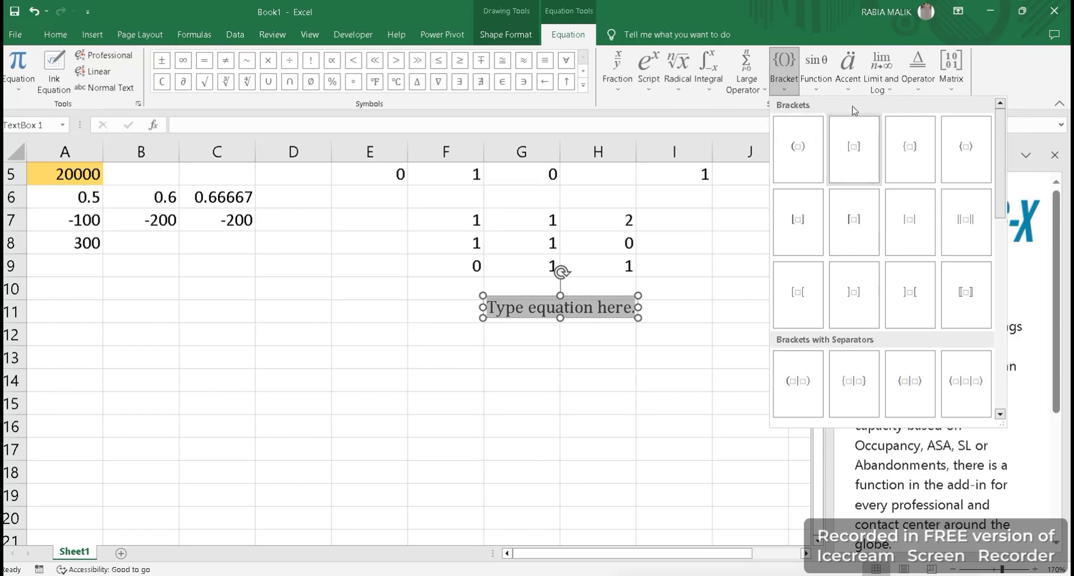
{"action": "left_click", "coordinate": [951, 89]}
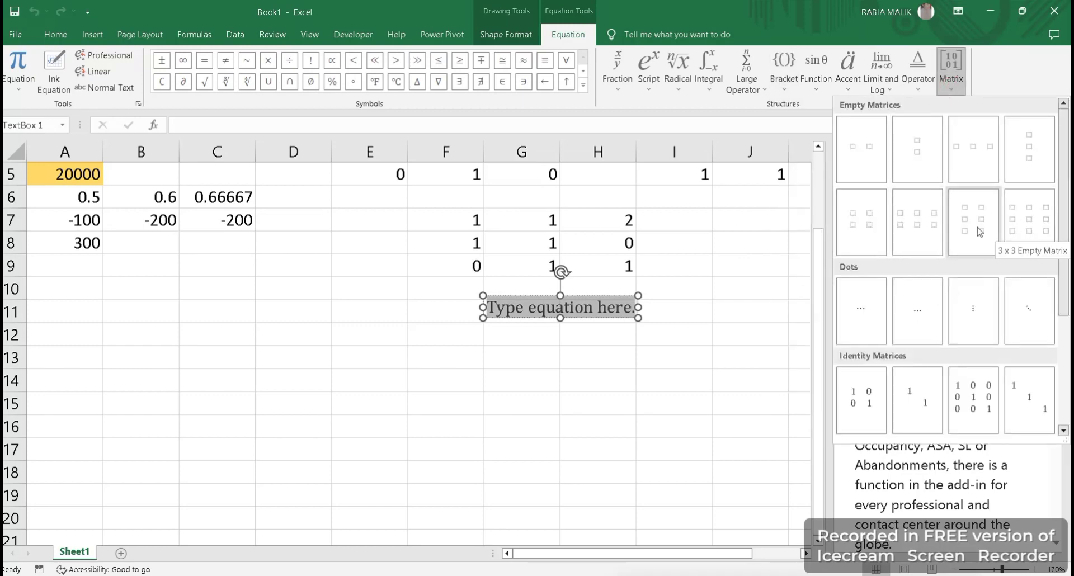
{"action": "left_click", "coordinate": [1027, 241]}
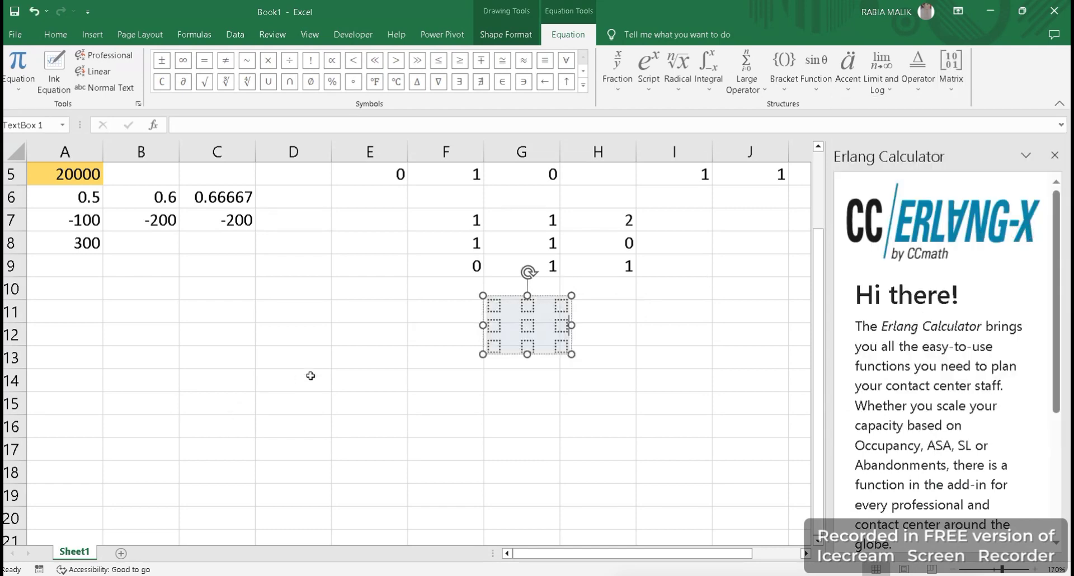
{"action": "left_click_drag", "start_coordinate": [514, 297], "coordinate": [283, 299]}
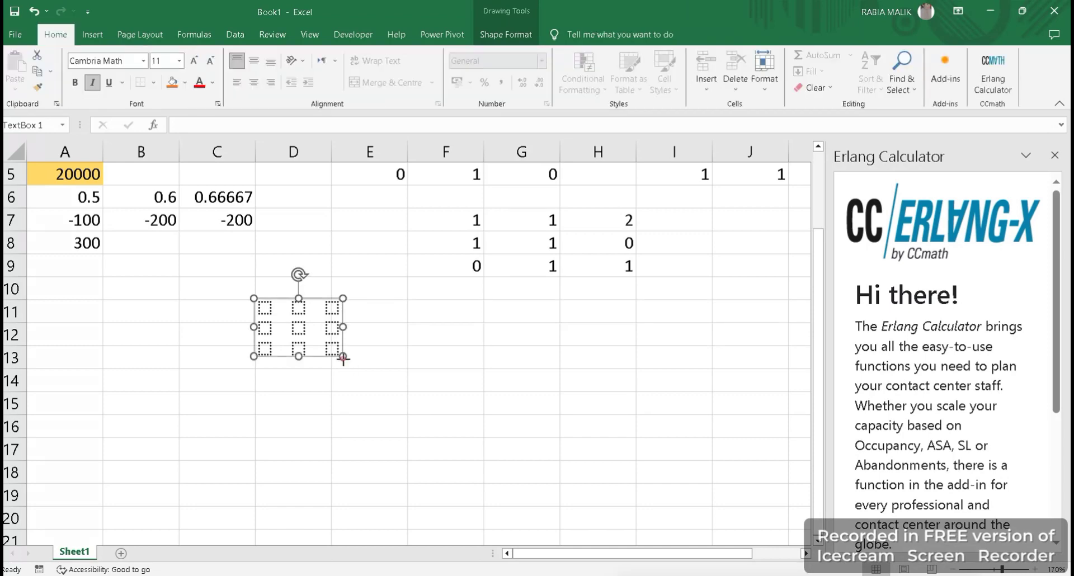
{"action": "left_click_drag", "start_coordinate": [343, 358], "coordinate": [407, 417]}
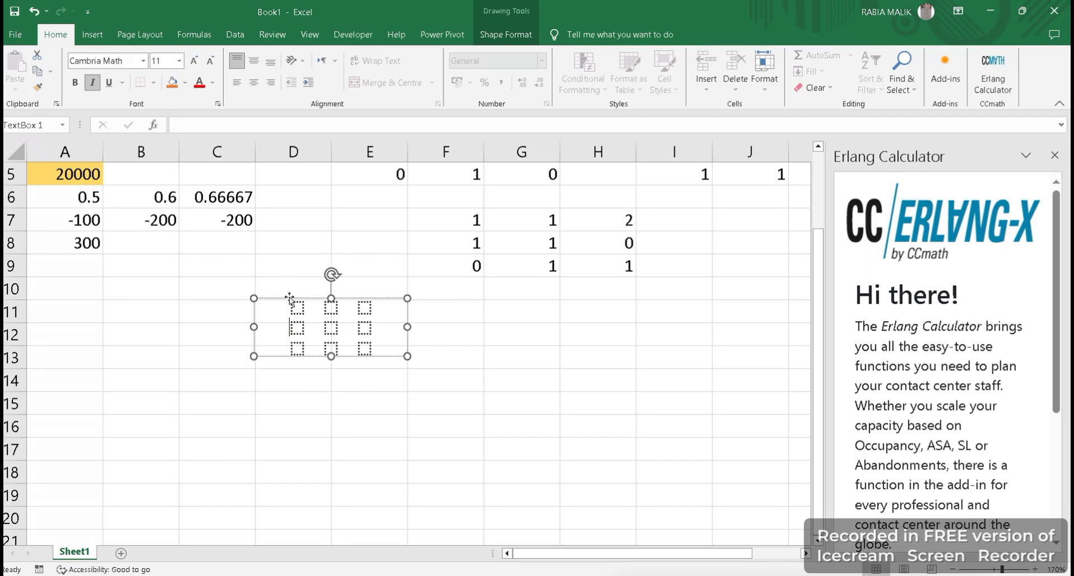
Fill the equation matrix's first column with 2, 3 and 3, and its second column with 4, 5 and 1
{"action": "left_click", "coordinate": [294, 311]}
{"action": "type", "text": "2"}
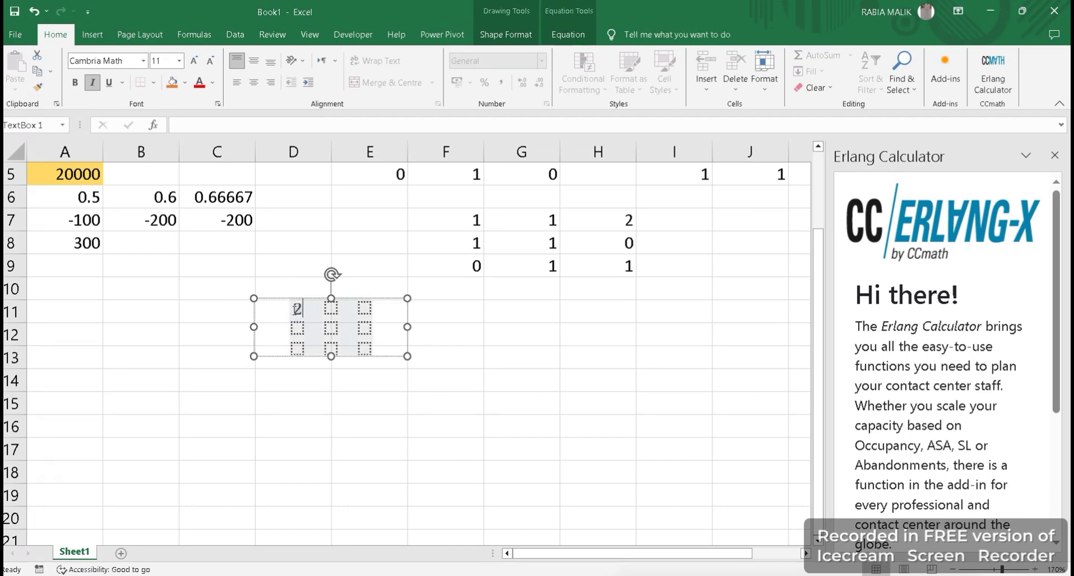
{"action": "key", "text": "Down"}
{"action": "type", "text": "3"}
{"action": "key", "text": "Right"}
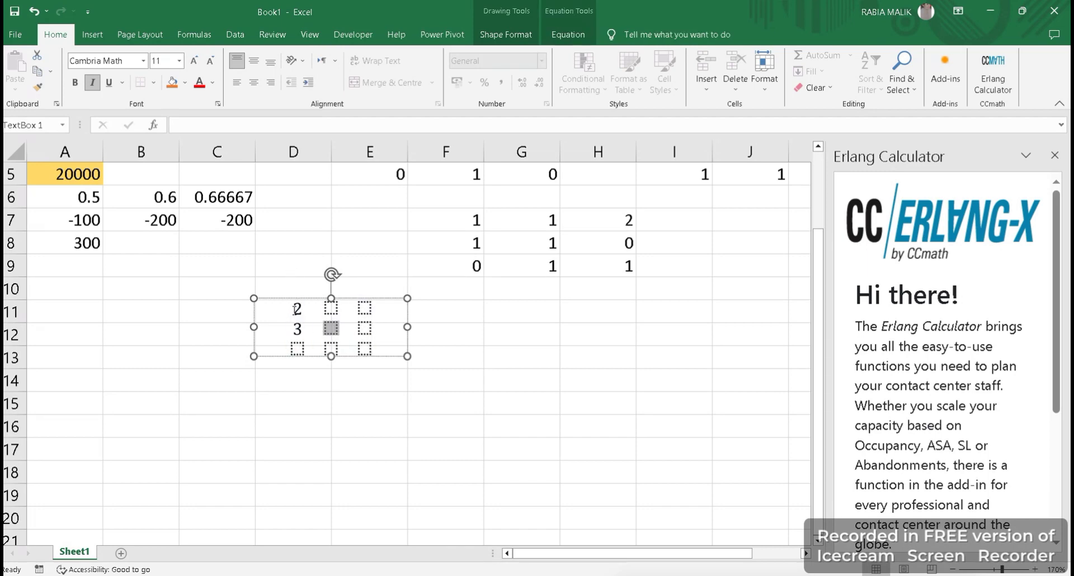
{"action": "type", "text": "5"}
{"action": "key", "text": "Up"}
{"action": "type", "text": "4"}
{"action": "key", "text": "Down"}
{"action": "key", "text": "Down"}
{"action": "type", "text": "1"}
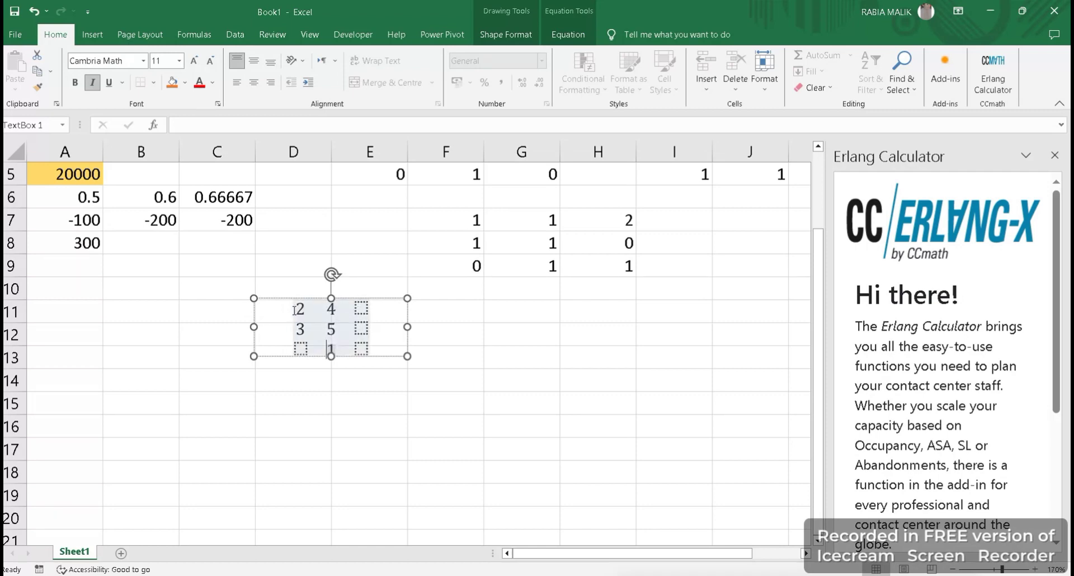
{"action": "key", "text": "Left"}
{"action": "type", "text": "3"}
Fill the equation matrix's third column with 2, 4 and 6, and finish editing the equation
{"action": "key", "text": "Right"}
{"action": "key", "text": "Right"}
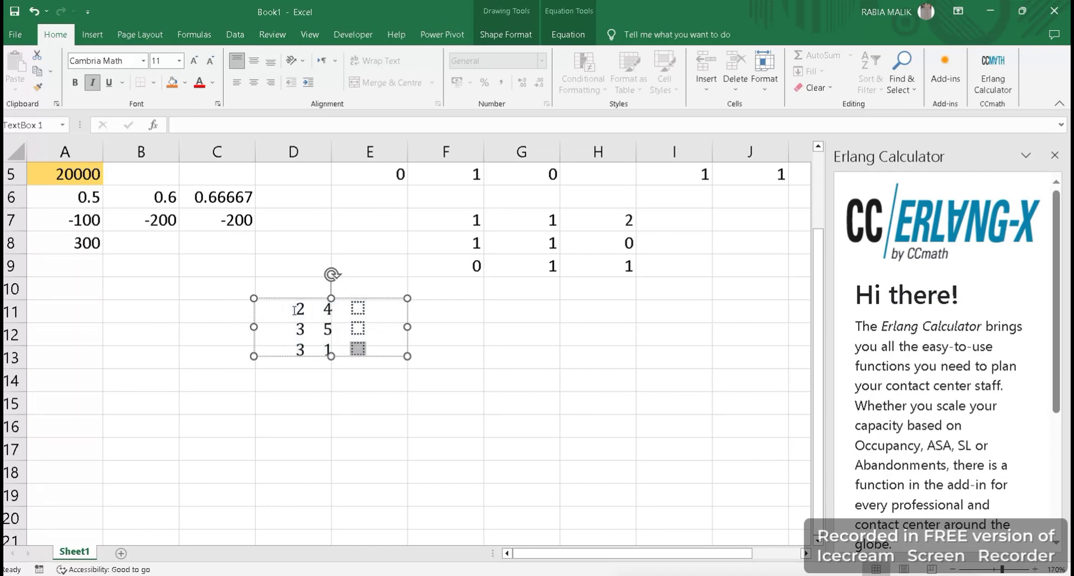
{"action": "key", "text": "Up"}
{"action": "key", "text": "Up"}
{"action": "type", "text": "2"}
{"action": "key", "text": "Down"}
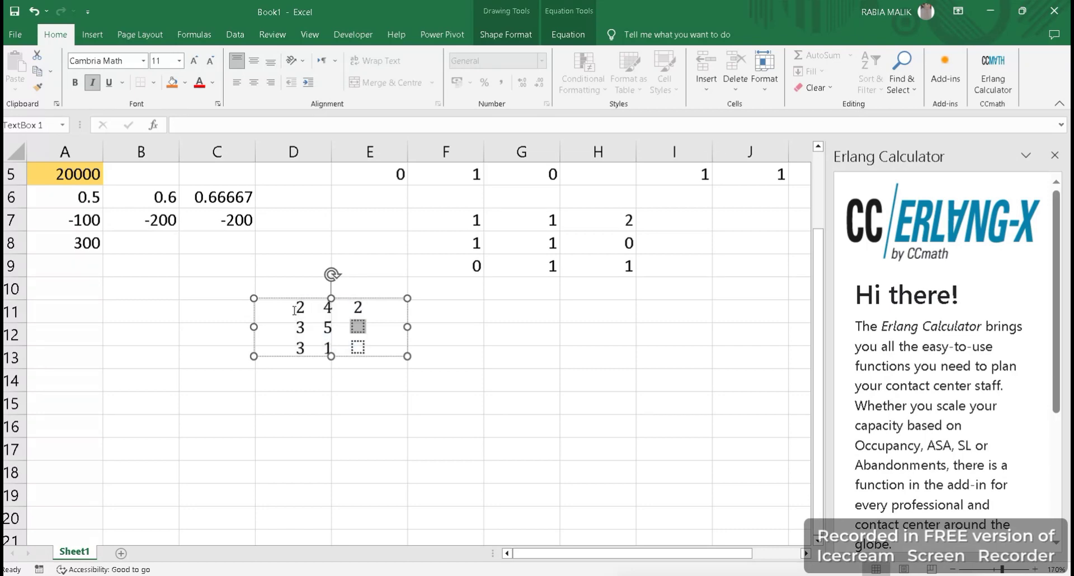
{"action": "type", "text": "4"}
{"action": "key", "text": "Down"}
{"action": "type", "text": "65"}
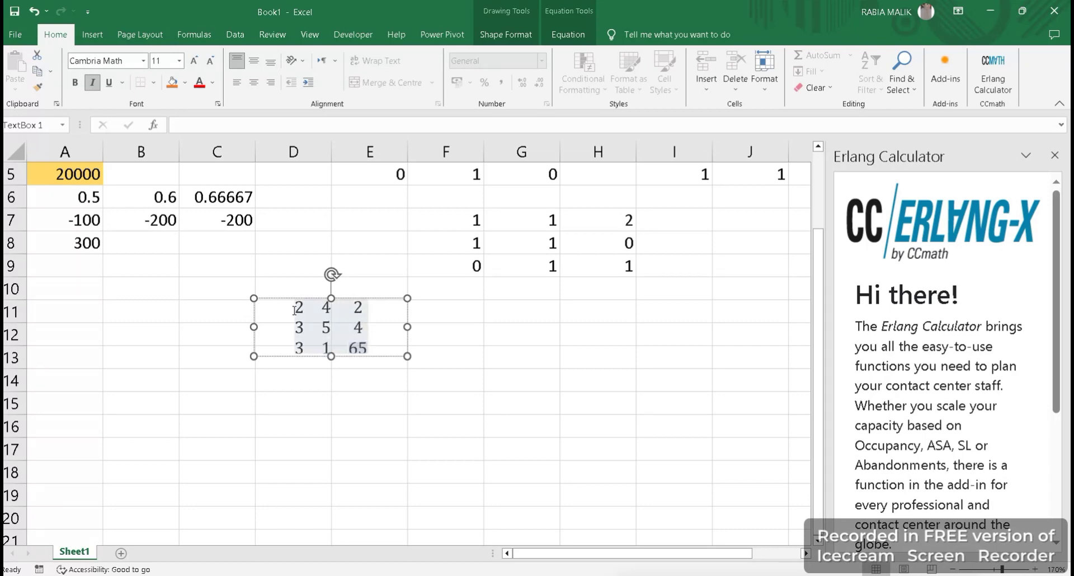
{"action": "key", "text": "BackSpace"}
{"action": "left_click", "coordinate": [327, 405]}
{"action": "left_click", "coordinate": [397, 433]}
{"action": "left_click", "coordinate": [336, 354]}
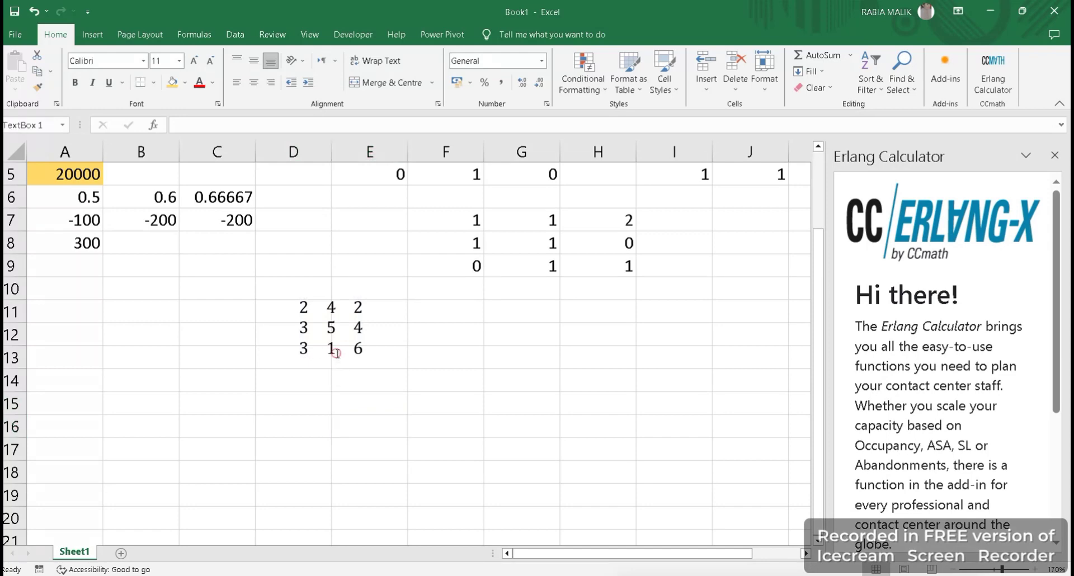
Move the equation matrix box so its numbers sit in column D, about rows 10 to 12, and close the Erlang Calculator pane
{"action": "left_click", "coordinate": [424, 377]}
{"action": "left_click", "coordinate": [323, 396]}
{"action": "left_click", "coordinate": [307, 381]}
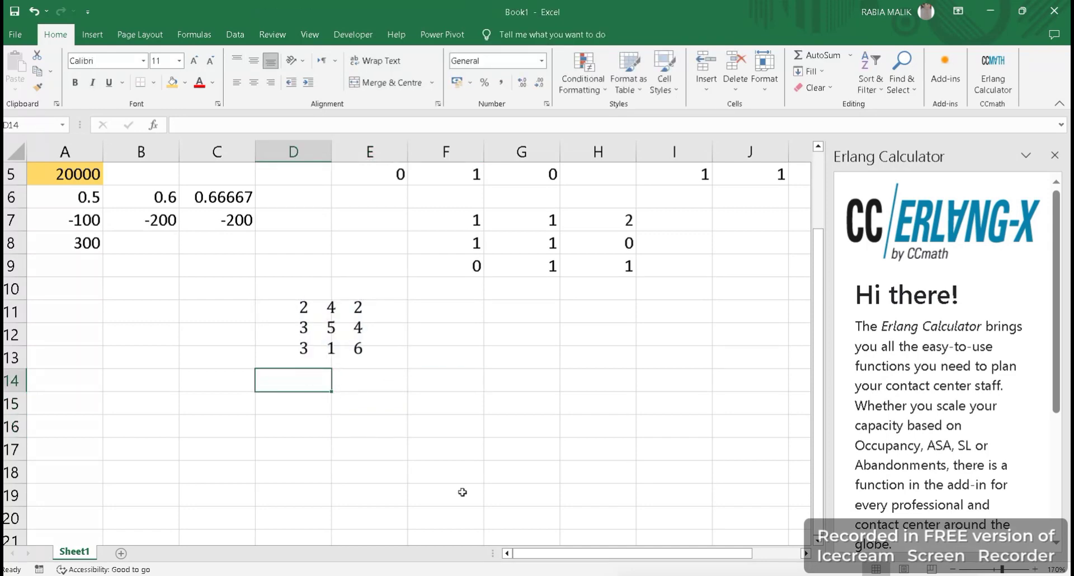
{"action": "left_click", "coordinate": [328, 327]}
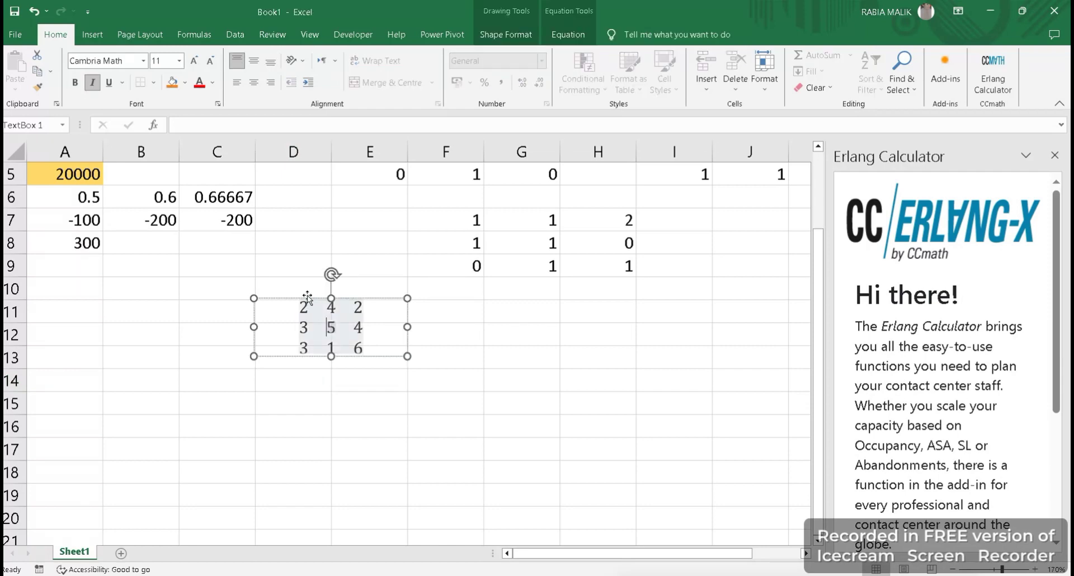
{"action": "mouse_move", "coordinate": [307, 296]}
{"action": "left_mouse_down"}
{"action": "mouse_move", "coordinate": [253, 294]}
{"action": "mouse_move", "coordinate": [271, 289]}
{"action": "left_mouse_up"}
{"action": "left_click", "coordinate": [336, 401]}
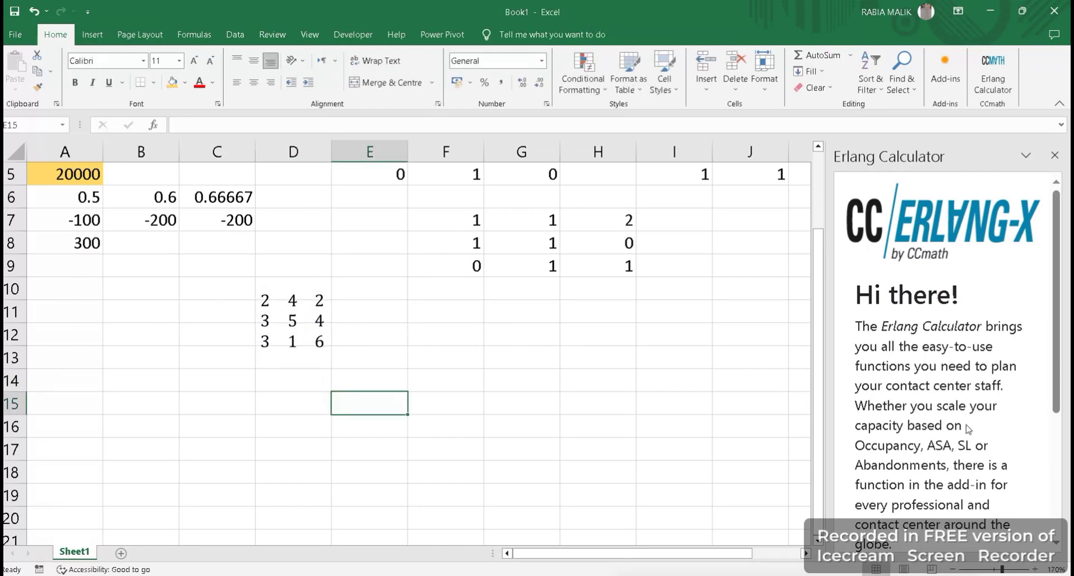
{"action": "left_click", "coordinate": [1061, 161]}
{"action": "left_click", "coordinate": [302, 374]}
Look through the built-in formulas in the equation gallery, from Area of Circle to Trig Identity 2
{"action": "mouse_move", "coordinate": [267, 322]}
{"action": "left_mouse_down"}
{"action": "mouse_move", "coordinate": [578, 410]}
{"action": "mouse_move", "coordinate": [343, 355]}
{"action": "mouse_move", "coordinate": [112, 337]}
{"action": "mouse_move", "coordinate": [31, 269]}
{"action": "mouse_move", "coordinate": [17, 272]}
{"action": "left_mouse_up"}
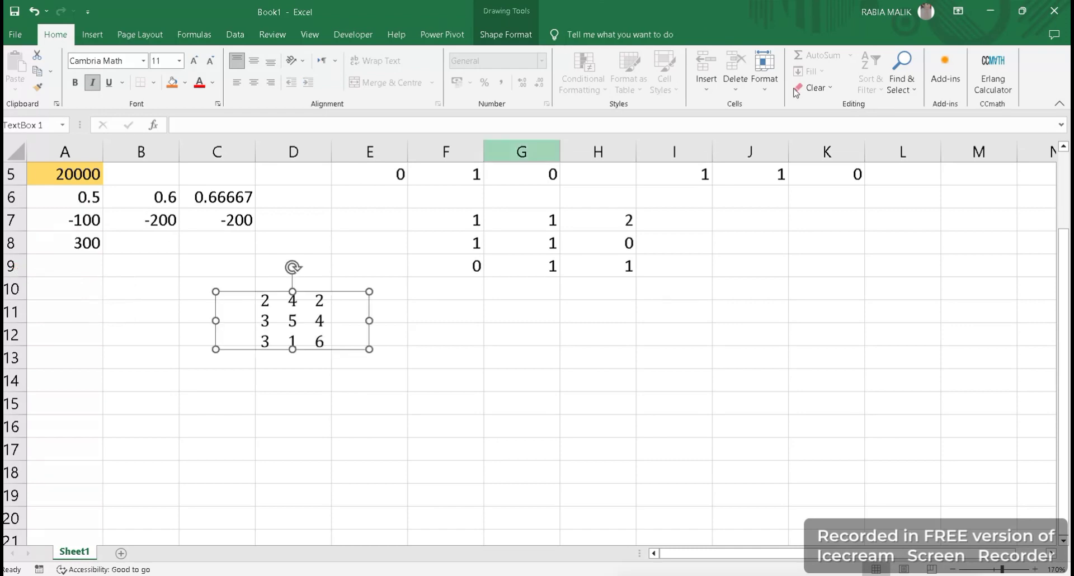
{"action": "left_click", "coordinate": [92, 34]}
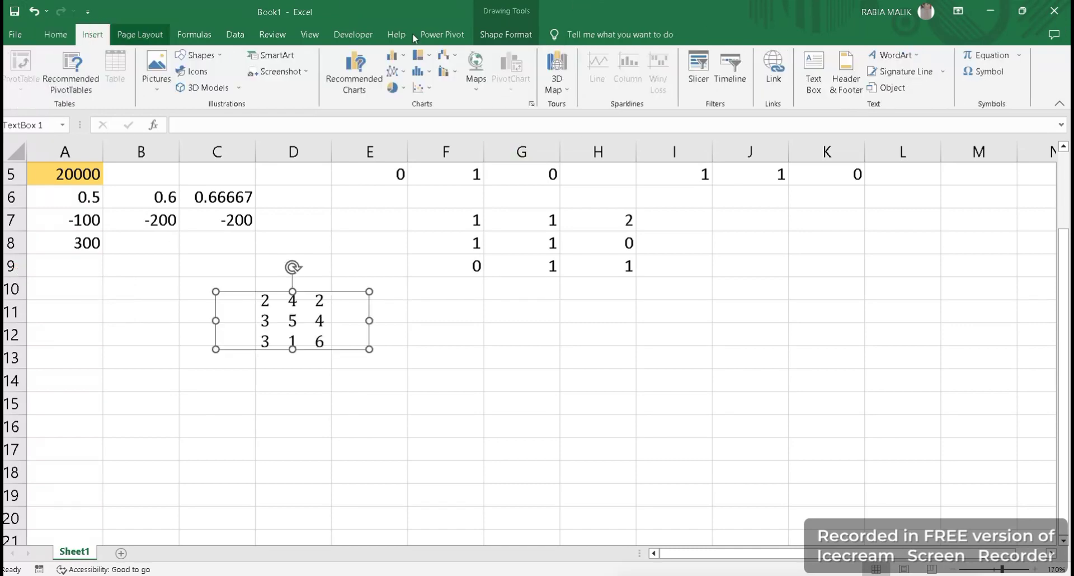
{"action": "left_click", "coordinate": [1019, 54]}
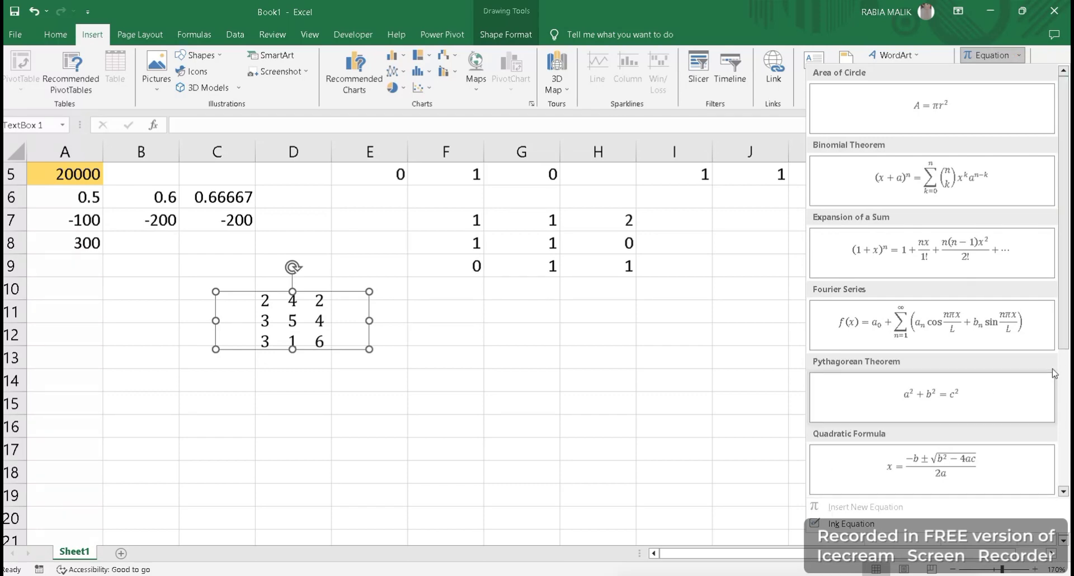
{"action": "left_click_drag", "start_coordinate": [1065, 335], "coordinate": [1065, 473]}
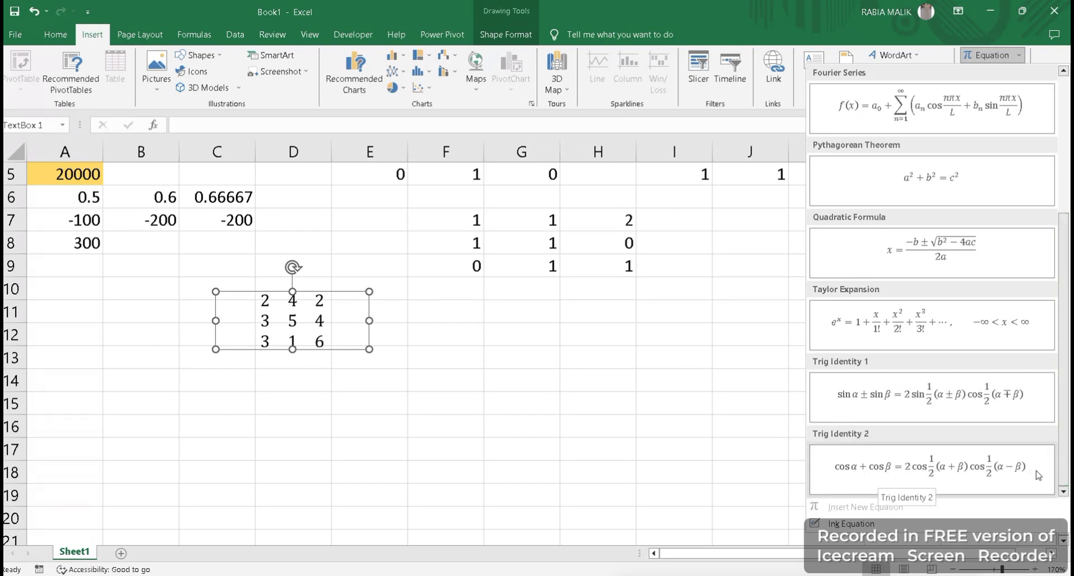
{"action": "left_click", "coordinate": [409, 463]}
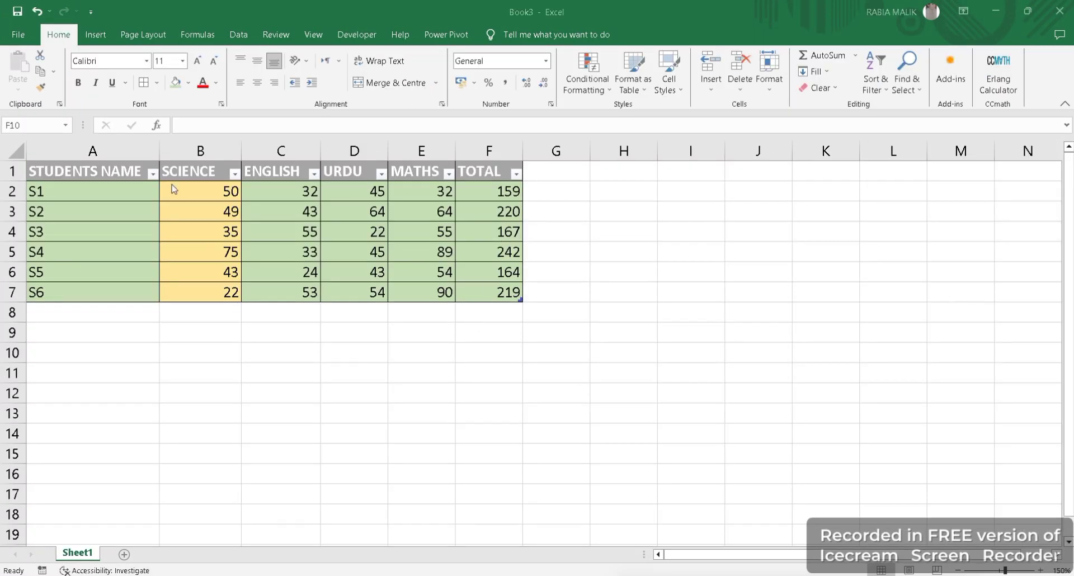
Create a PivotTable from the student marks table A1:F7 (Table1), placed on the existing worksheet at B9
{"action": "left_click", "coordinate": [177, 334]}
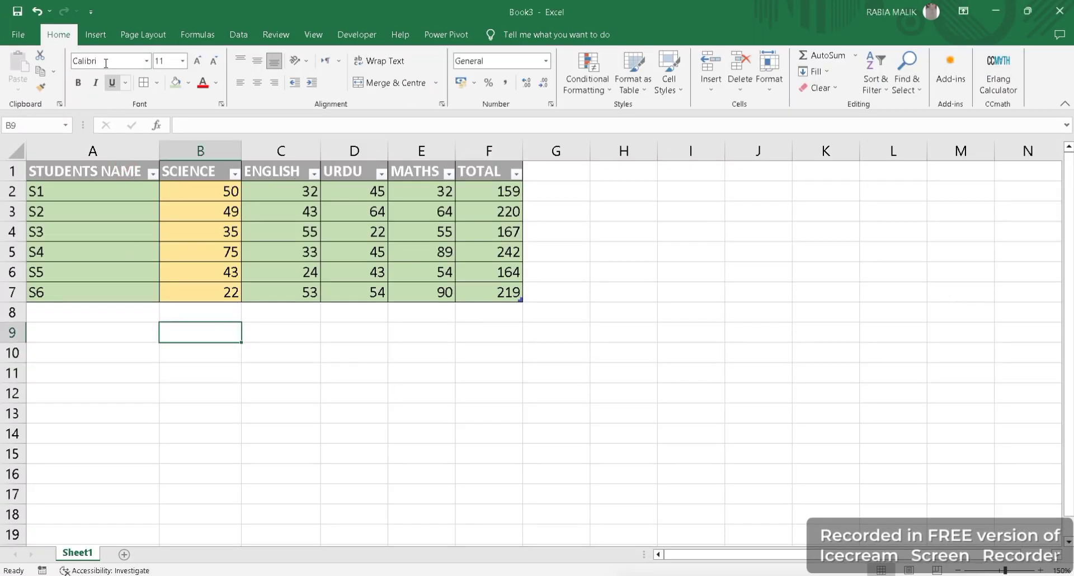
{"action": "left_click", "coordinate": [95, 34]}
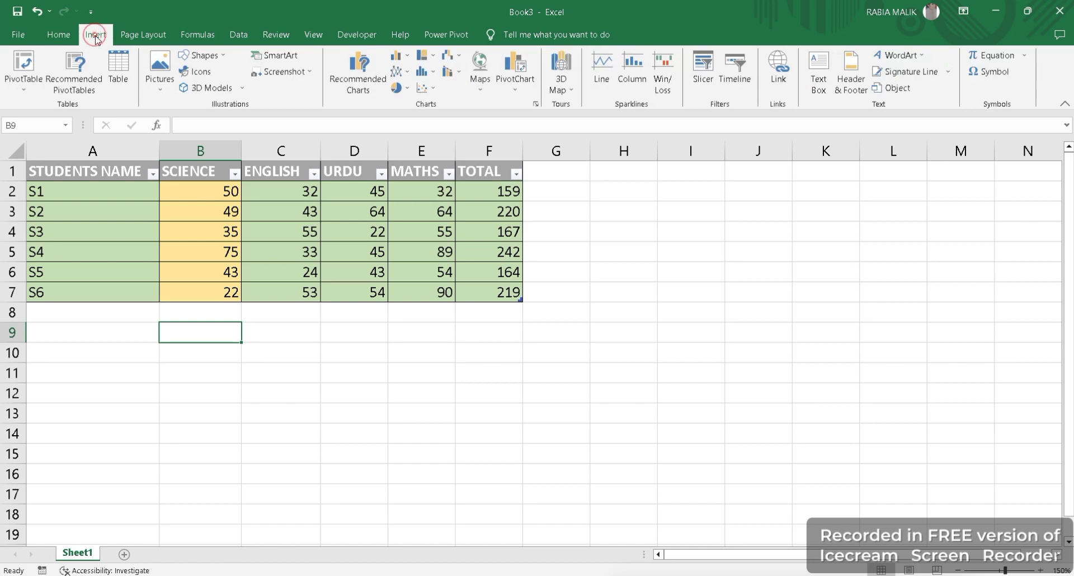
{"action": "left_click", "coordinate": [36, 93]}
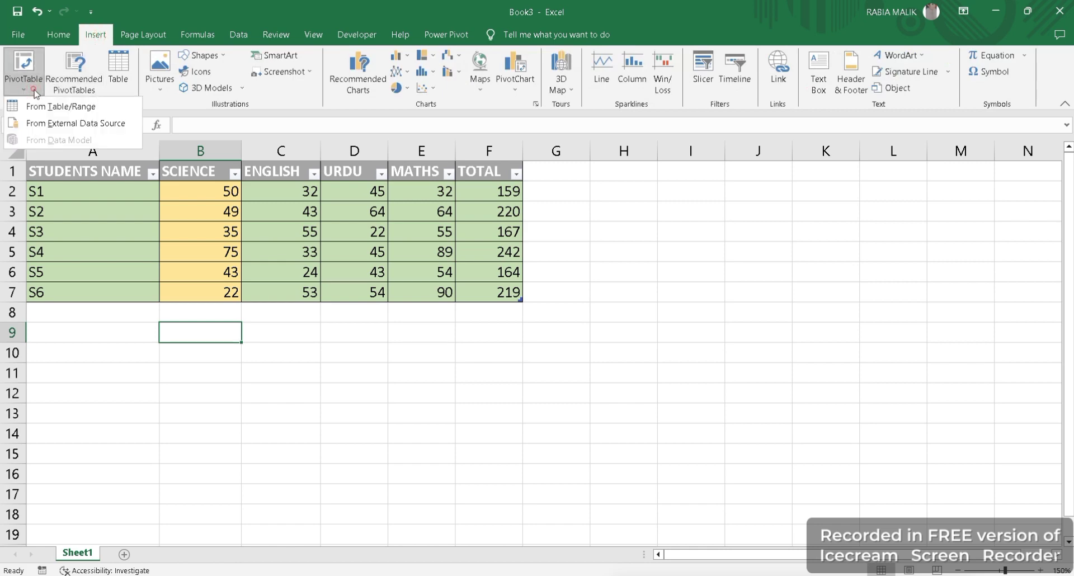
{"action": "left_click", "coordinate": [66, 107]}
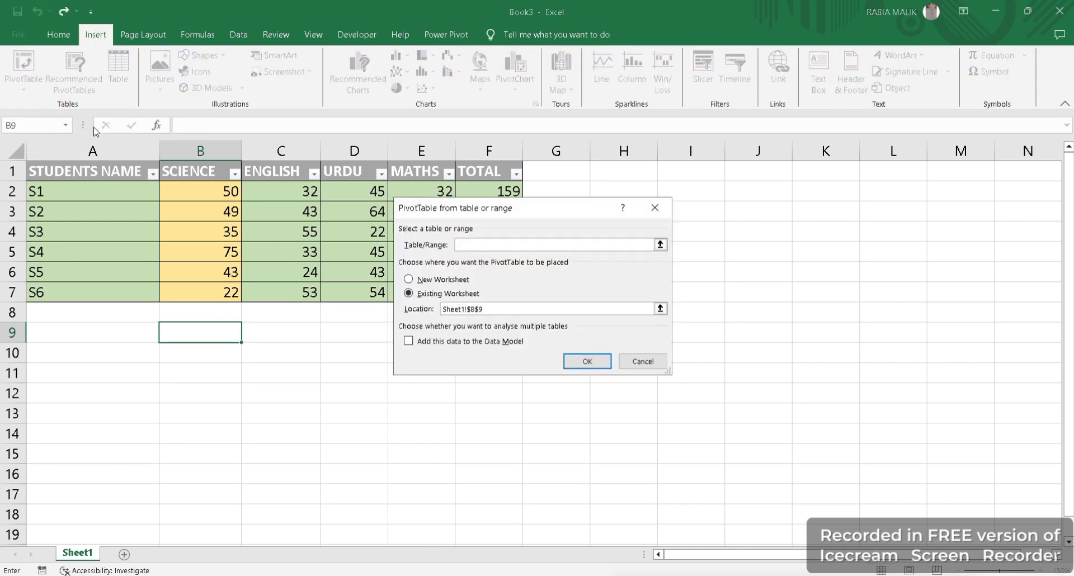
{"action": "left_click_drag", "start_coordinate": [67, 172], "coordinate": [492, 214]}
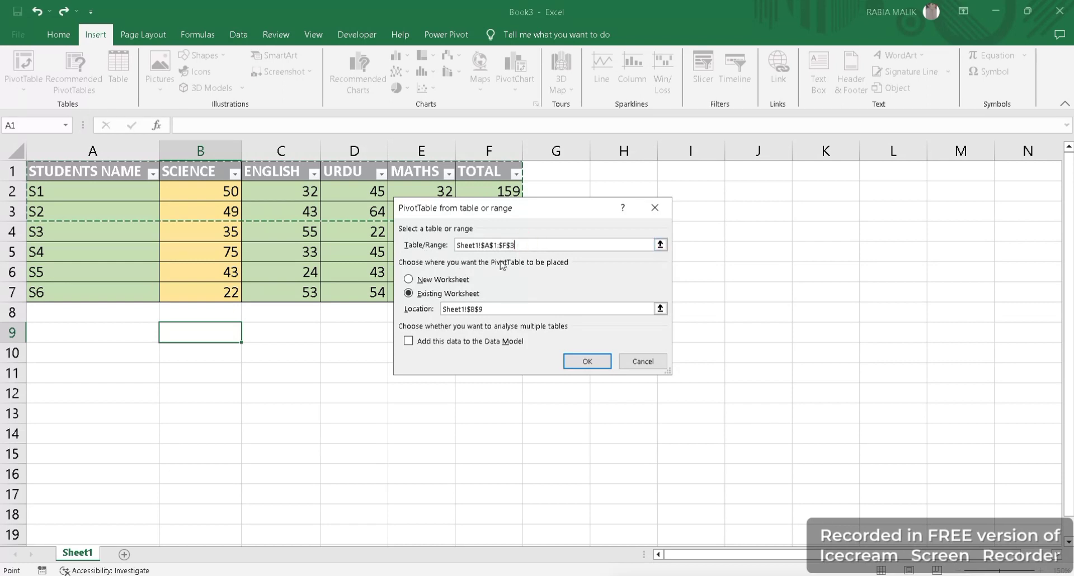
{"action": "left_click_drag", "start_coordinate": [516, 245], "coordinate": [455, 246]}
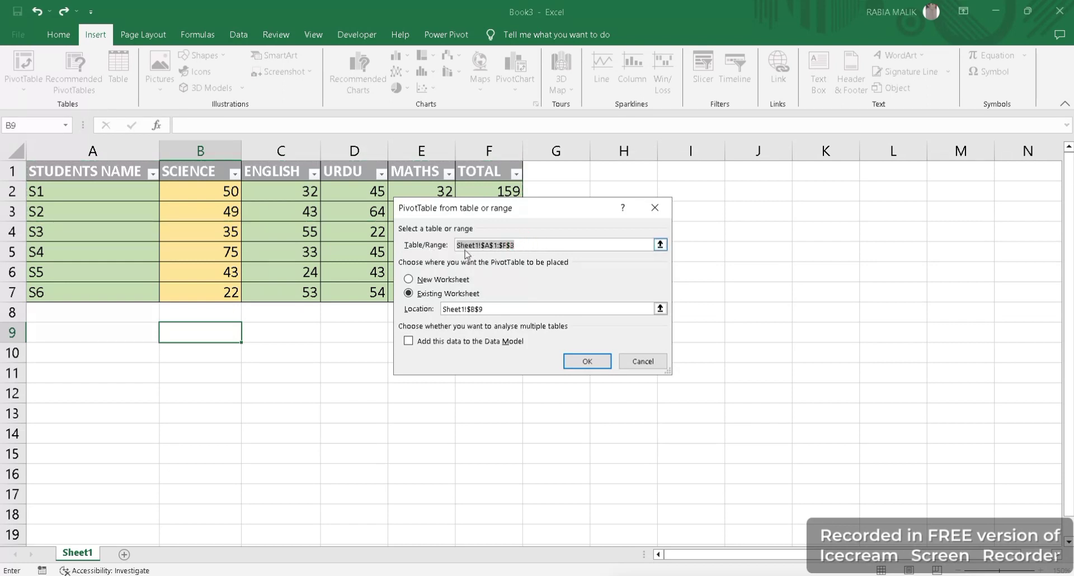
{"action": "key", "text": "BackSpace"}
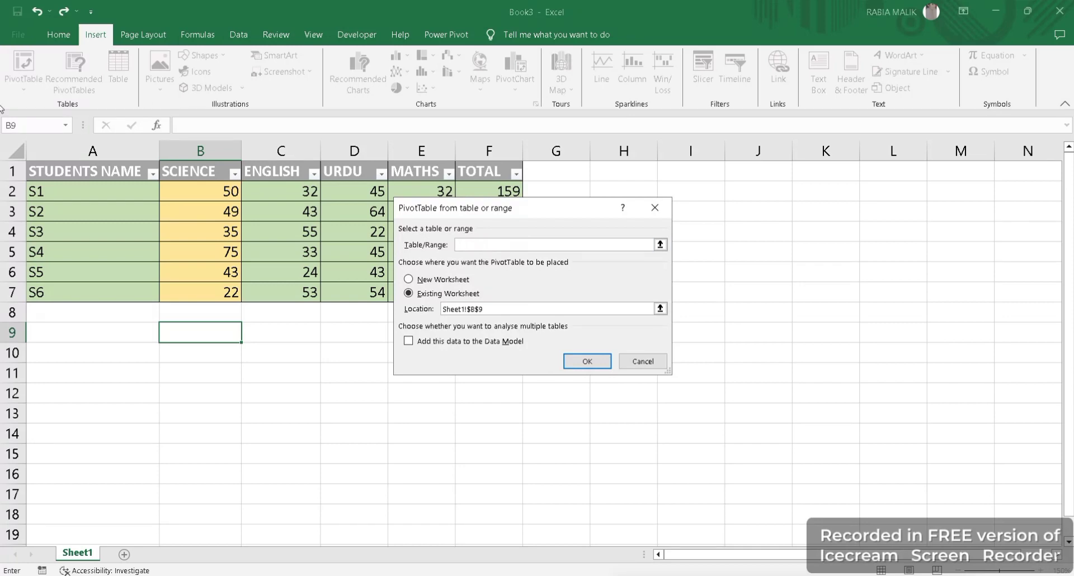
{"action": "left_click_drag", "start_coordinate": [39, 172], "coordinate": [522, 303]}
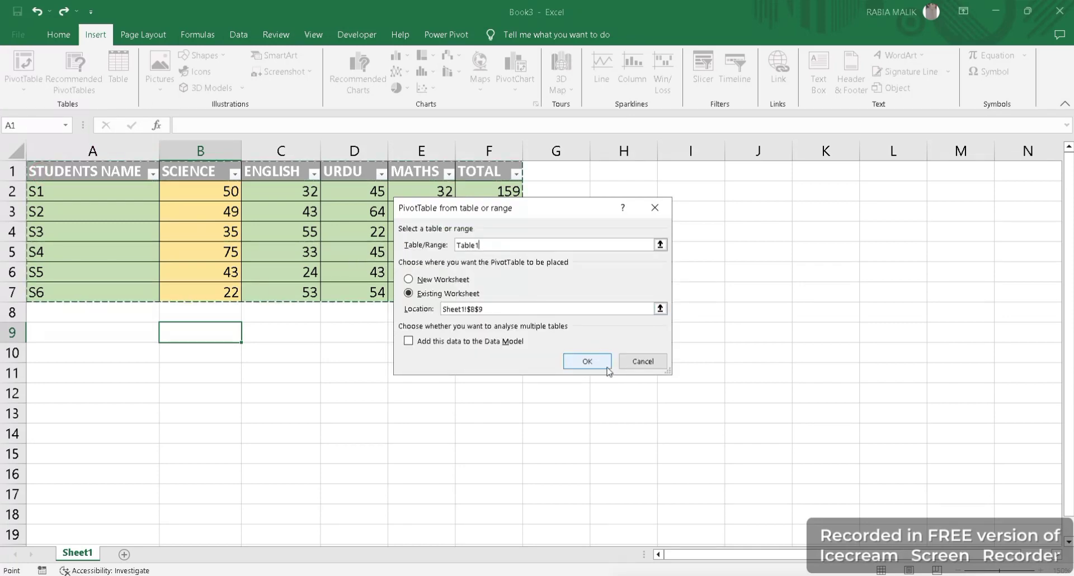
{"action": "left_click", "coordinate": [586, 361]}
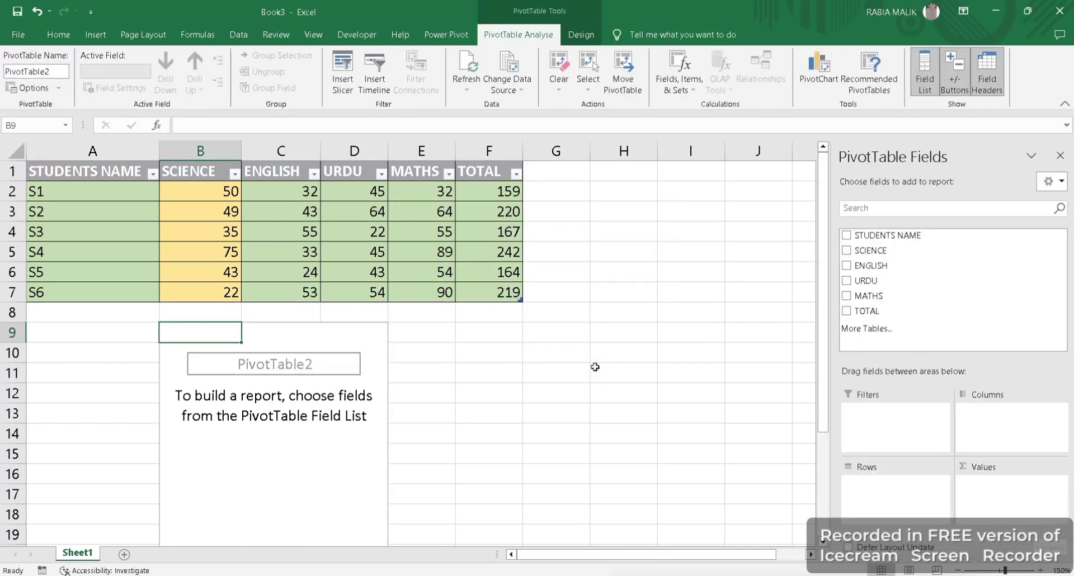
Undo the insertion of the empty PivotTable below the student marks table
{"action": "left_click", "coordinate": [347, 433]}
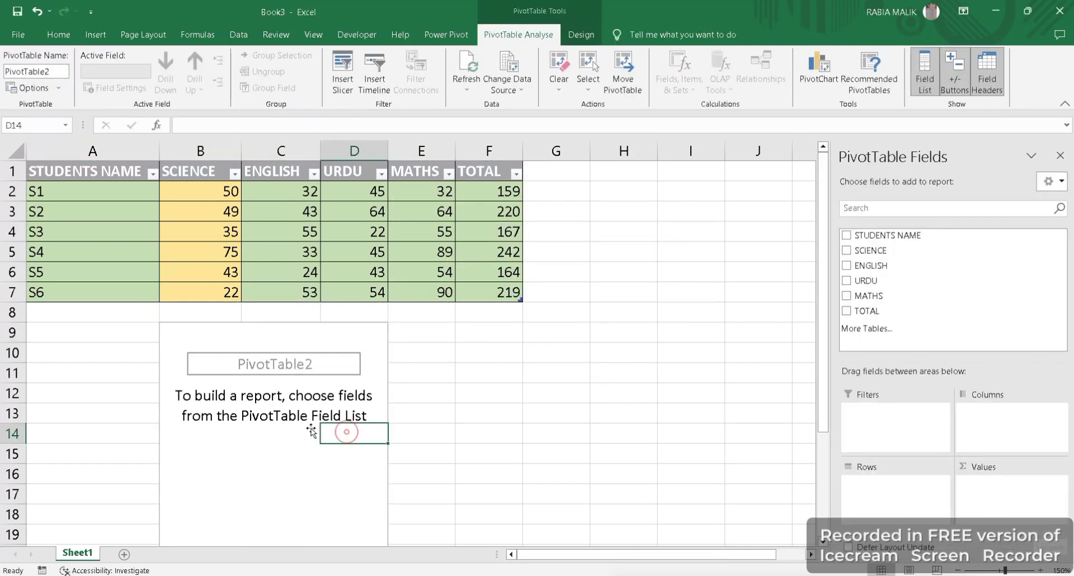
{"action": "left_click", "coordinate": [340, 409]}
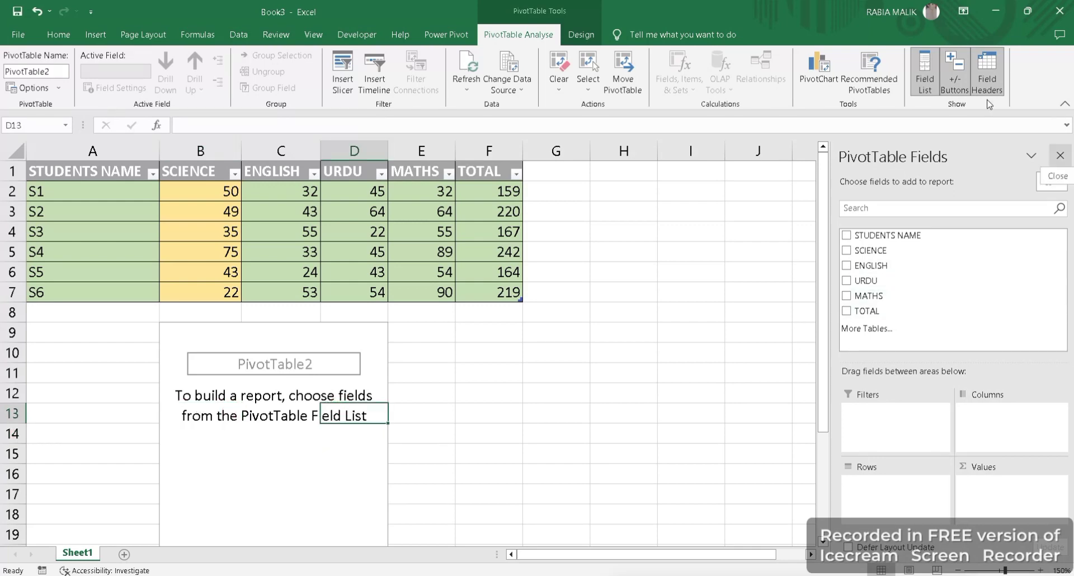
{"action": "left_click", "coordinate": [624, 272]}
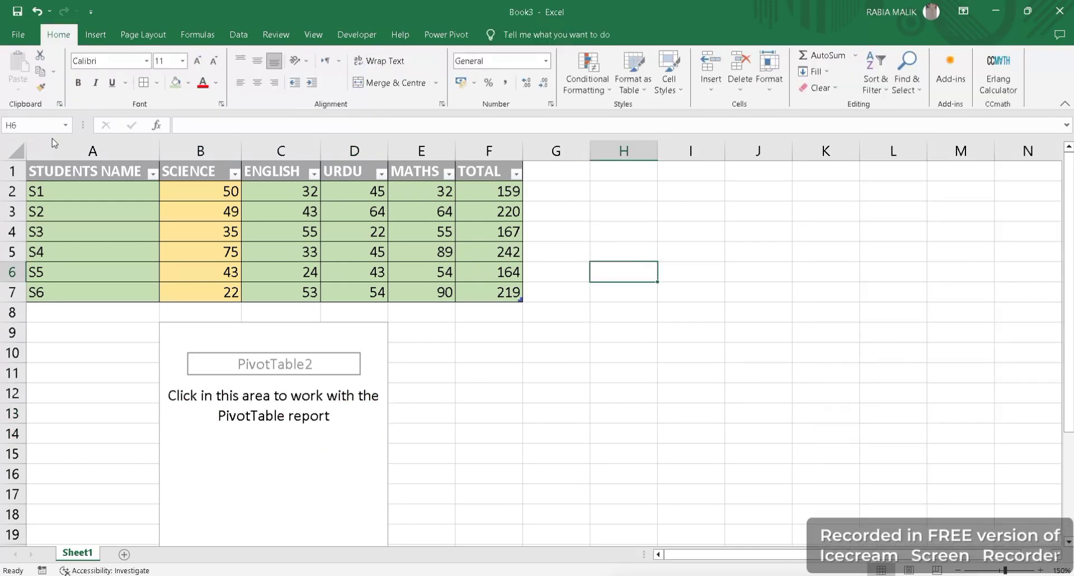
{"action": "key", "text": "ctrl+z"}
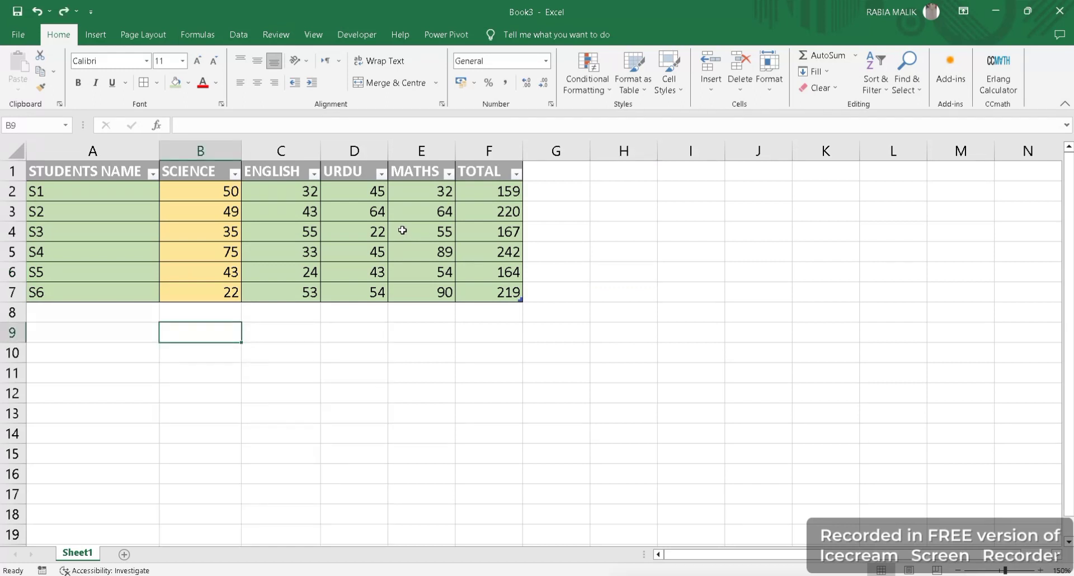
Select the whole student marks table and create a PivotTable from it on a new worksheet
{"action": "left_click", "coordinate": [216, 307]}
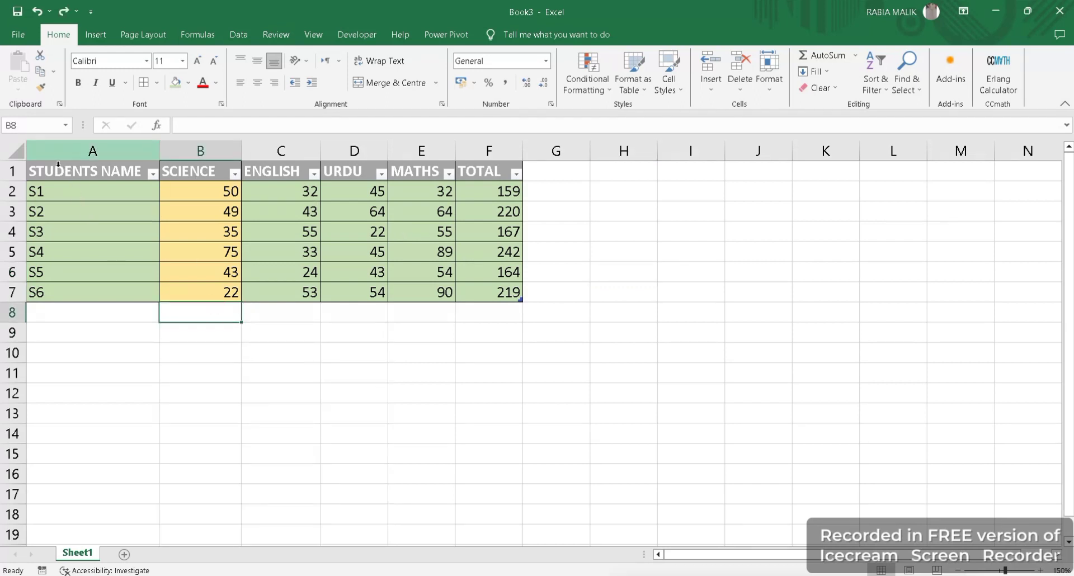
{"action": "left_click", "coordinate": [37, 173]}
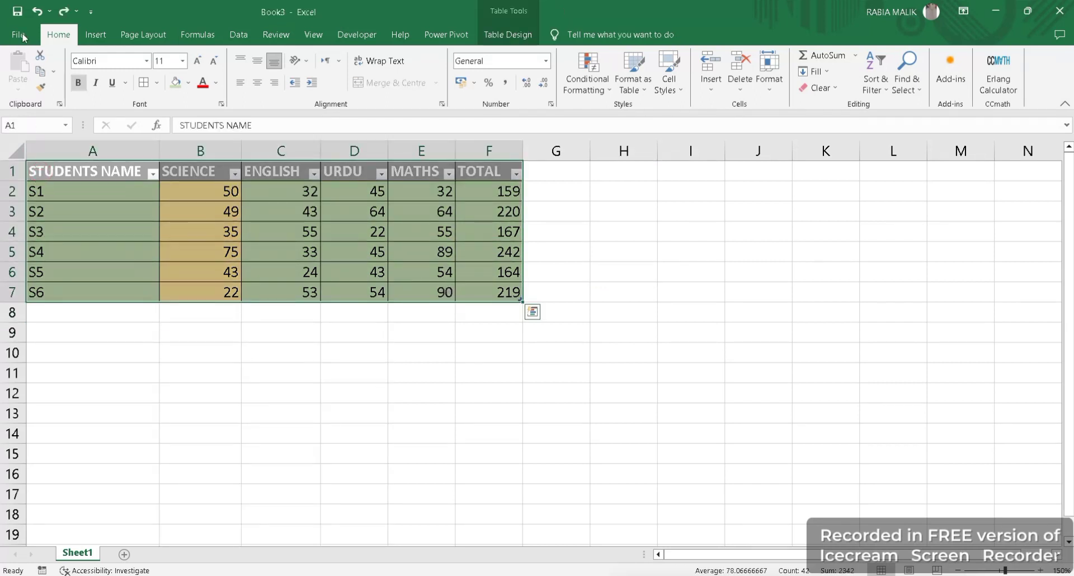
{"action": "left_click", "coordinate": [96, 34]}
{"action": "left_click", "coordinate": [24, 63]}
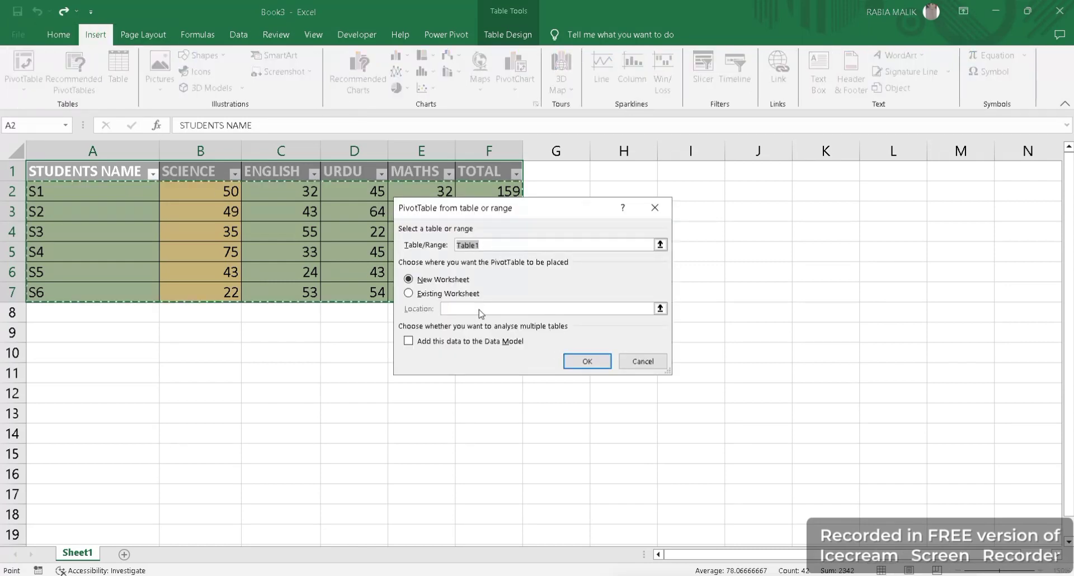
{"action": "left_click", "coordinate": [583, 362]}
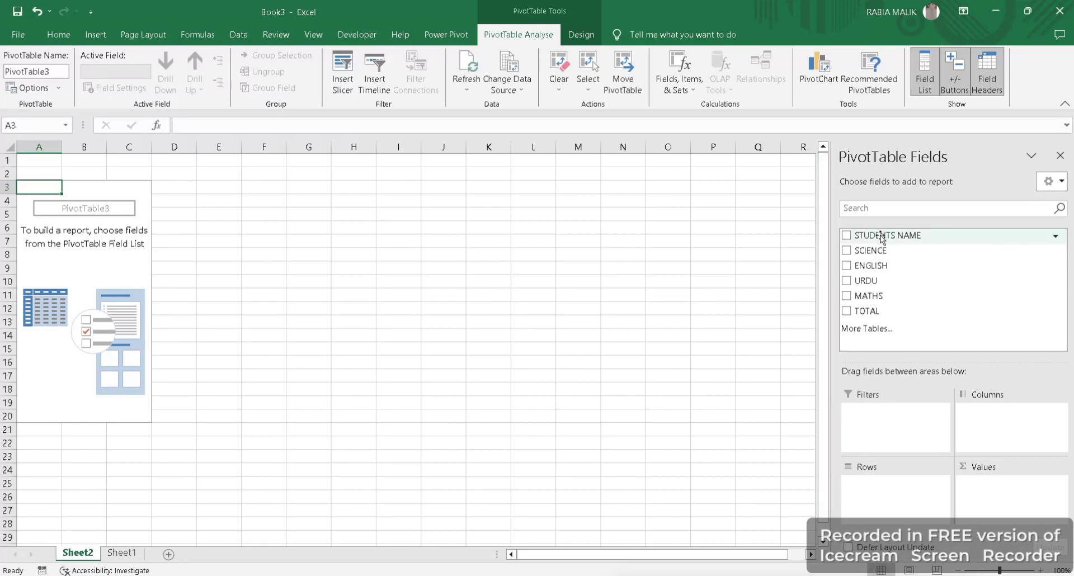
Place STUDENTS NAME in the PivotTable's filters and SCIENCE, ENGLISH, URDU and MATHS in its columns
{"action": "mouse_move", "coordinate": [881, 236]}
{"action": "left_mouse_down"}
{"action": "mouse_move", "coordinate": [888, 426]}
{"action": "mouse_move", "coordinate": [884, 414]}
{"action": "left_mouse_up"}
{"action": "left_click_drag", "start_coordinate": [868, 251], "coordinate": [989, 425]}
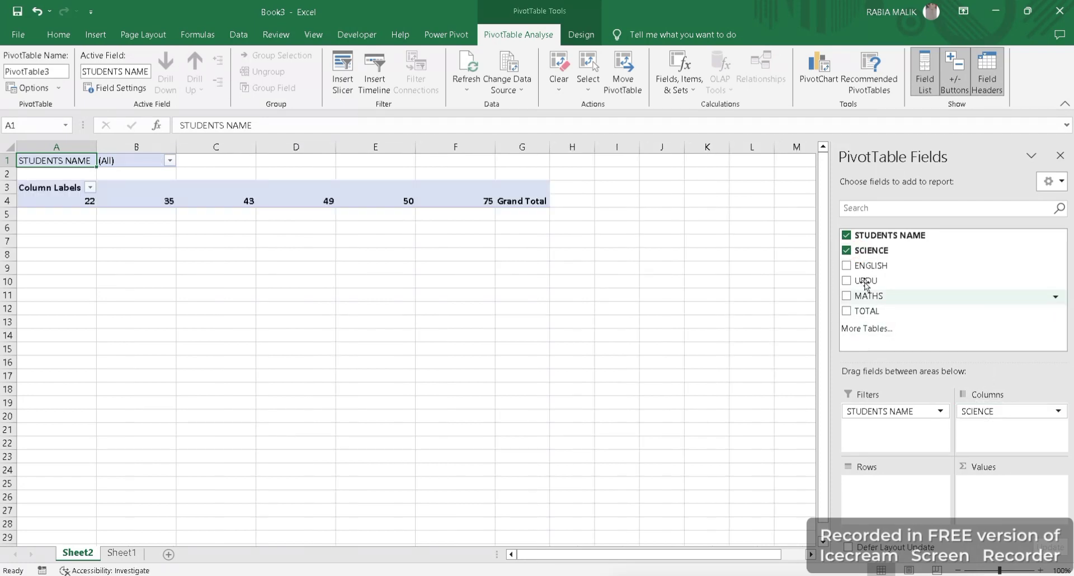
{"action": "left_click_drag", "start_coordinate": [864, 265], "coordinate": [998, 454]}
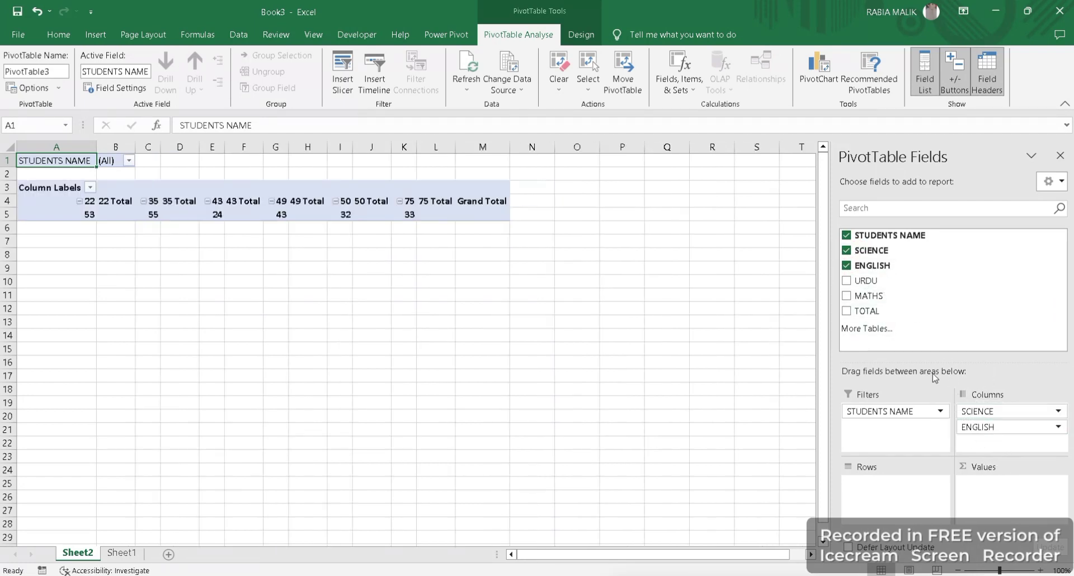
{"action": "left_click_drag", "start_coordinate": [854, 282], "coordinate": [1007, 456]}
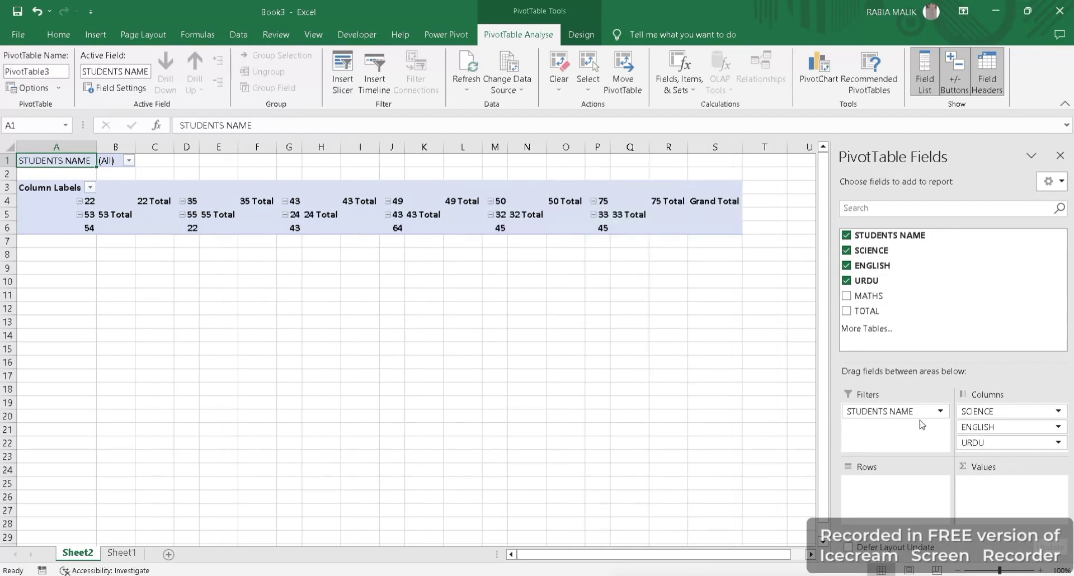
{"action": "left_click_drag", "start_coordinate": [866, 297], "coordinate": [989, 459]}
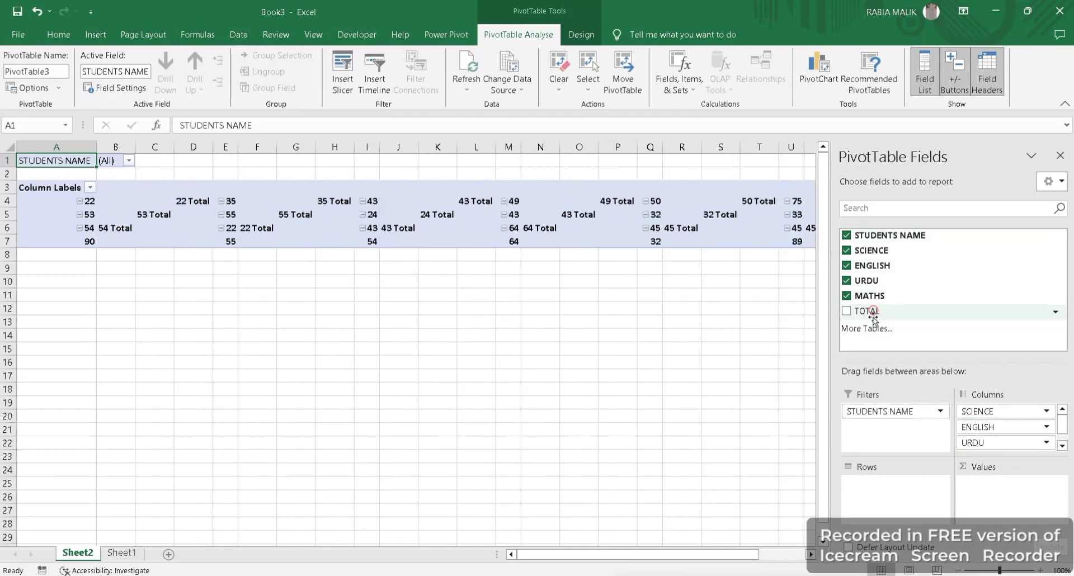
Add the TOTAL field to the PivotTable's rows and move it to the filters below STUDENTS NAME
{"action": "left_click_drag", "start_coordinate": [879, 312], "coordinate": [868, 486]}
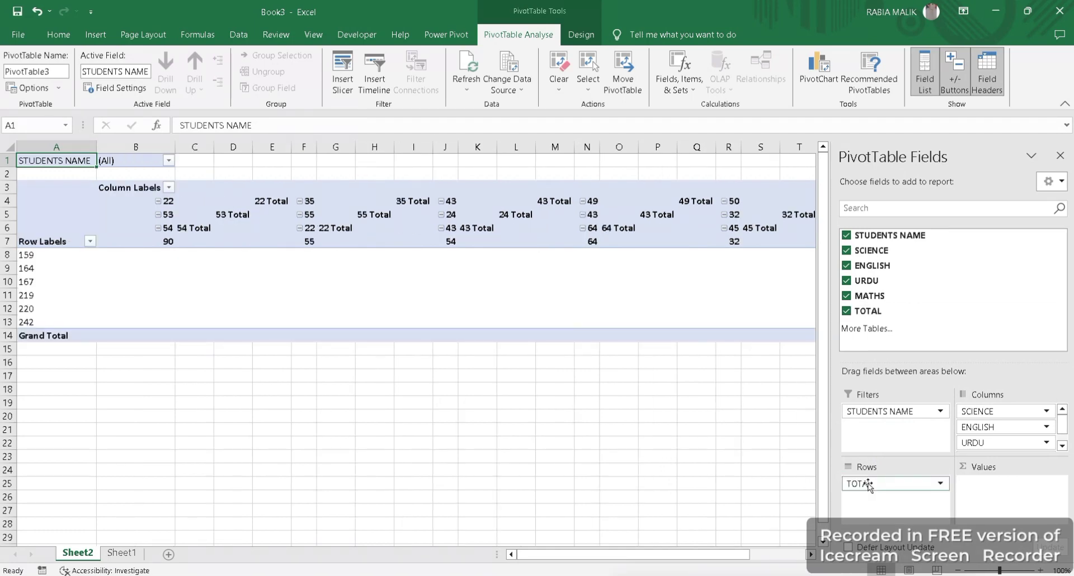
{"action": "left_click_drag", "start_coordinate": [868, 486], "coordinate": [883, 439]}
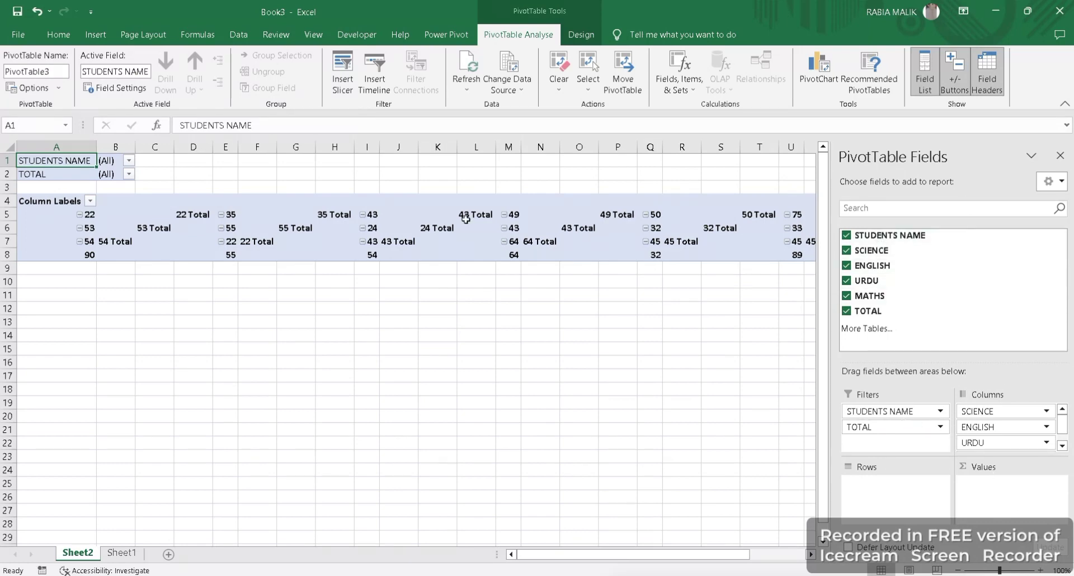
{"action": "left_click", "coordinate": [442, 456]}
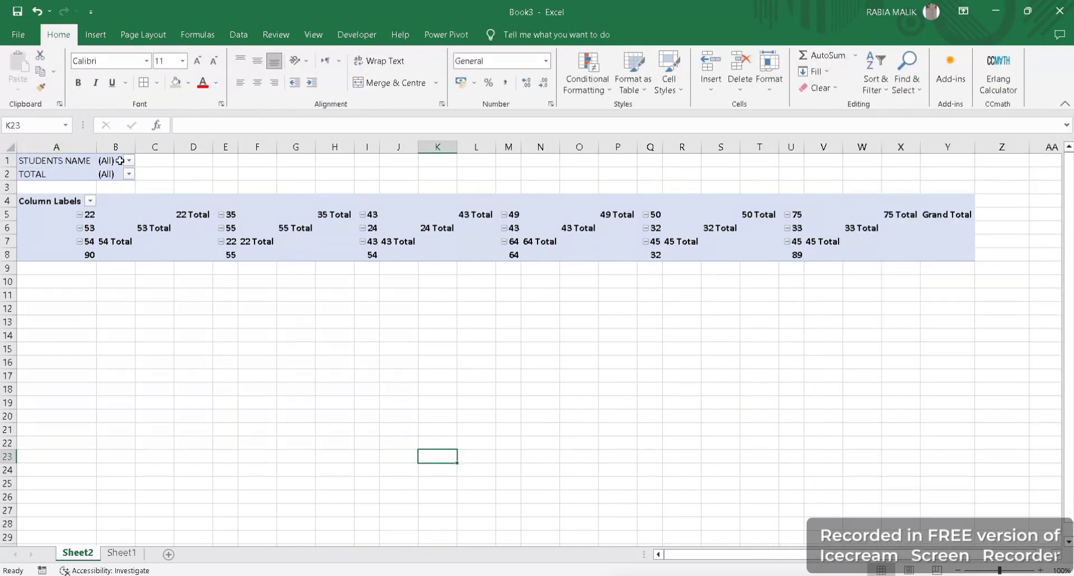
Turn on selection of multiple items in the PivotTable's TOTAL filter and keep all totals included
{"action": "left_click", "coordinate": [1040, 570]}
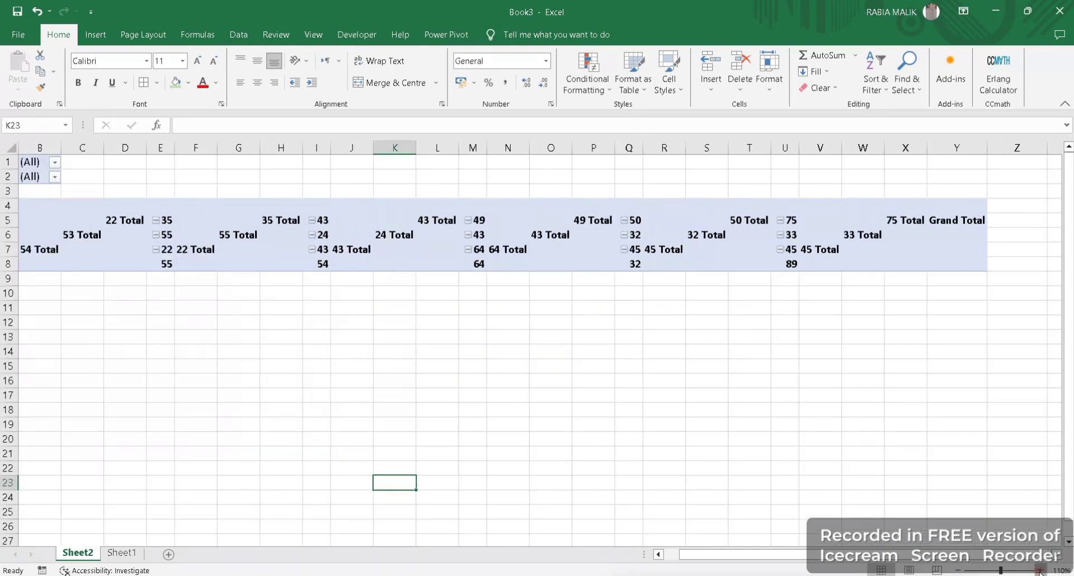
{"action": "left_click", "coordinate": [1040, 571]}
{"action": "left_click", "coordinate": [1040, 571]}
{"action": "left_click_drag", "start_coordinate": [881, 555], "coordinate": [835, 554]}
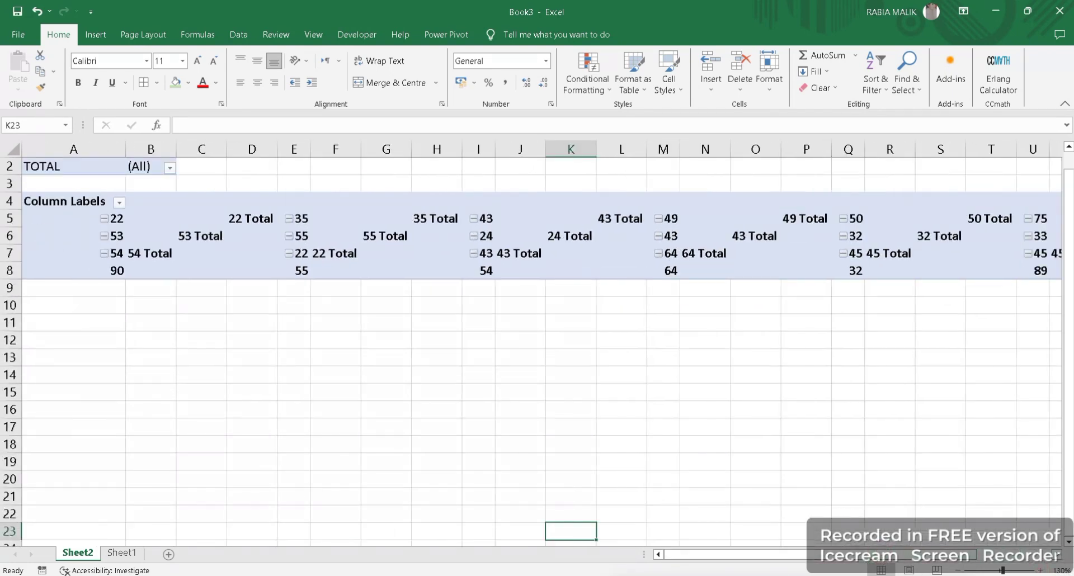
{"action": "left_click", "coordinate": [170, 168]}
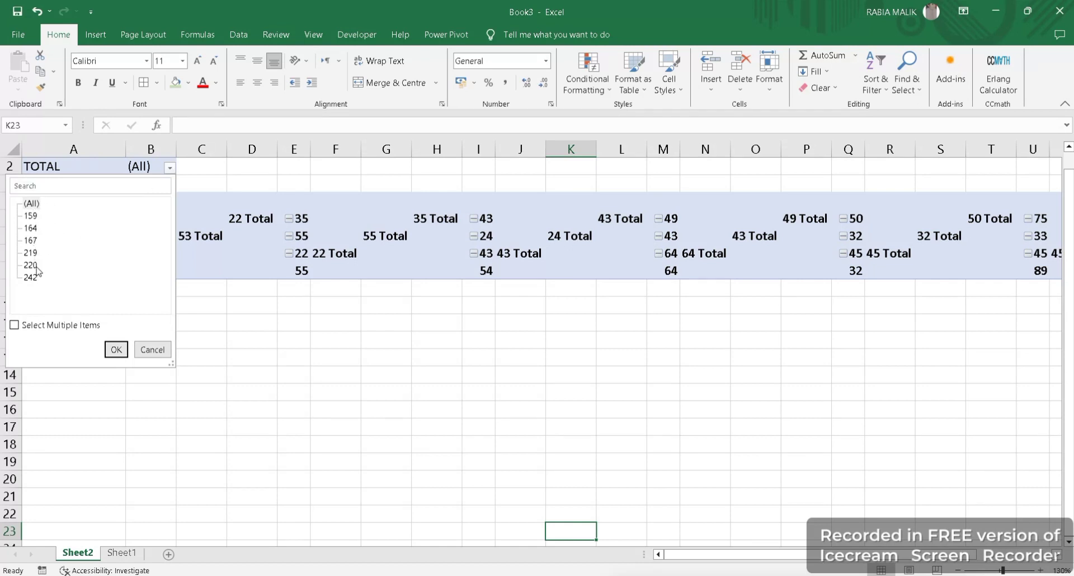
{"action": "left_click", "coordinate": [13, 327]}
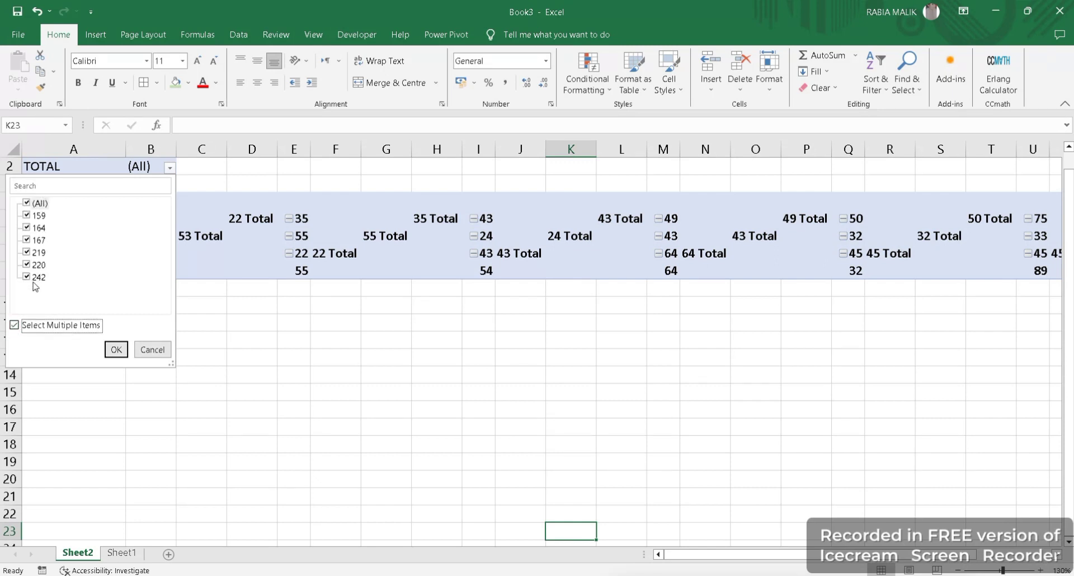
{"action": "left_click", "coordinate": [115, 348]}
{"action": "left_click", "coordinate": [144, 338]}
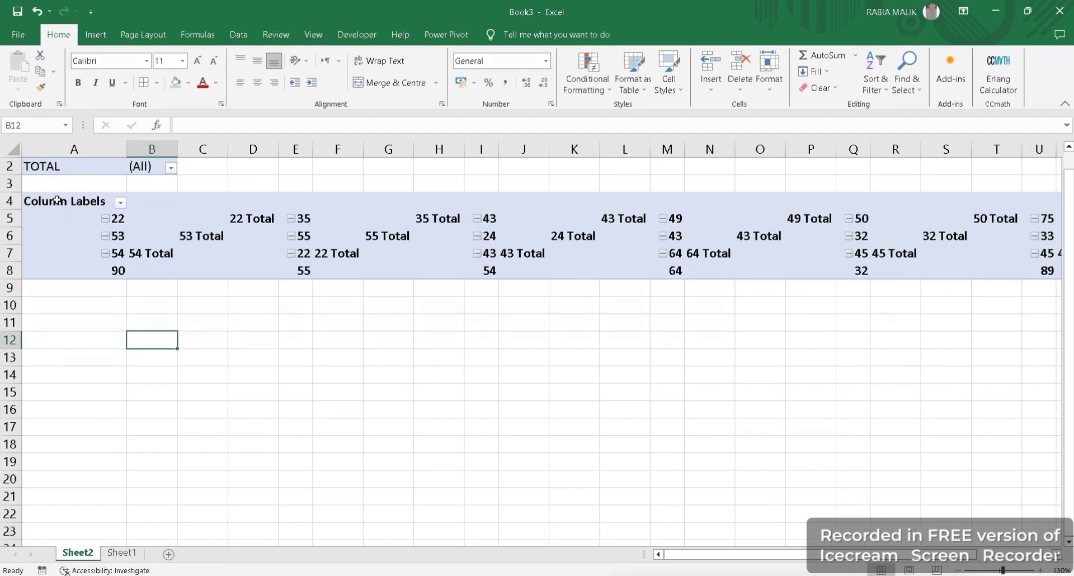
Look at the Column Labels filter options for SCIENCE and inspect the nested column values in A5 to A7
{"action": "left_click", "coordinate": [120, 202]}
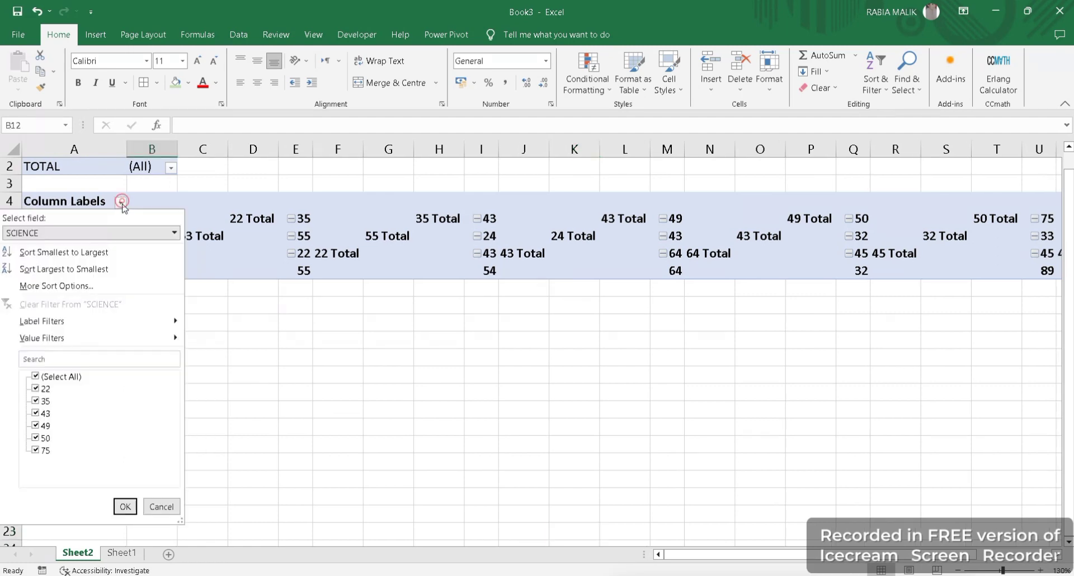
{"action": "left_click", "coordinate": [300, 424]}
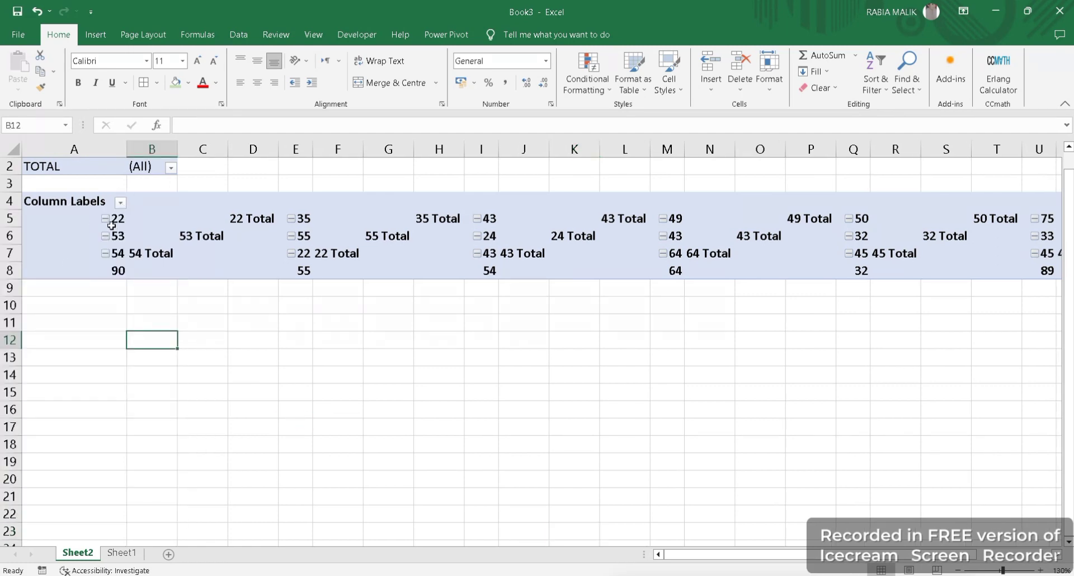
{"action": "left_click", "coordinate": [112, 224]}
{"action": "left_click", "coordinate": [112, 236]}
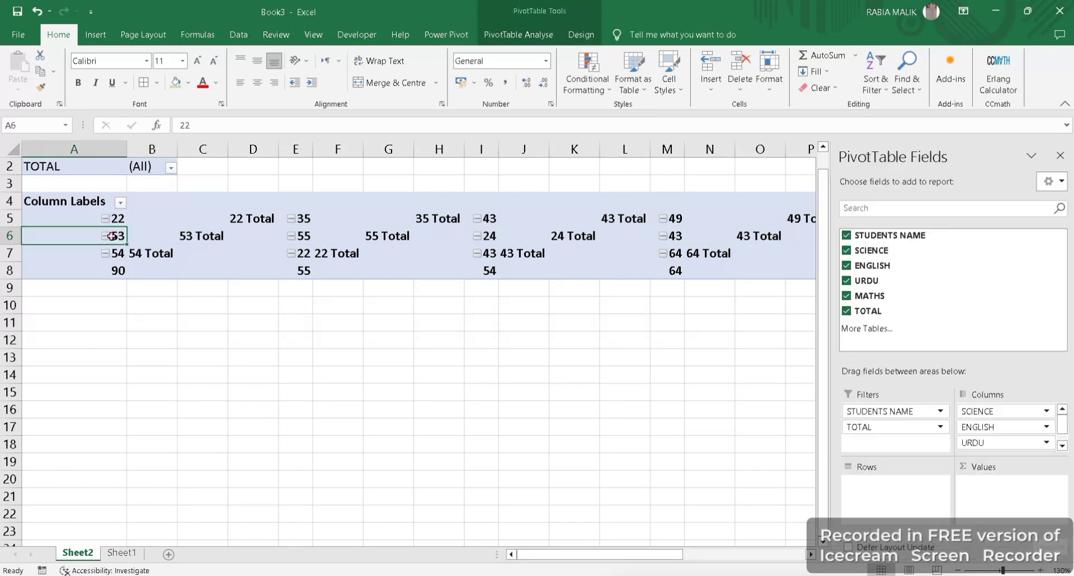
{"action": "left_click", "coordinate": [123, 254]}
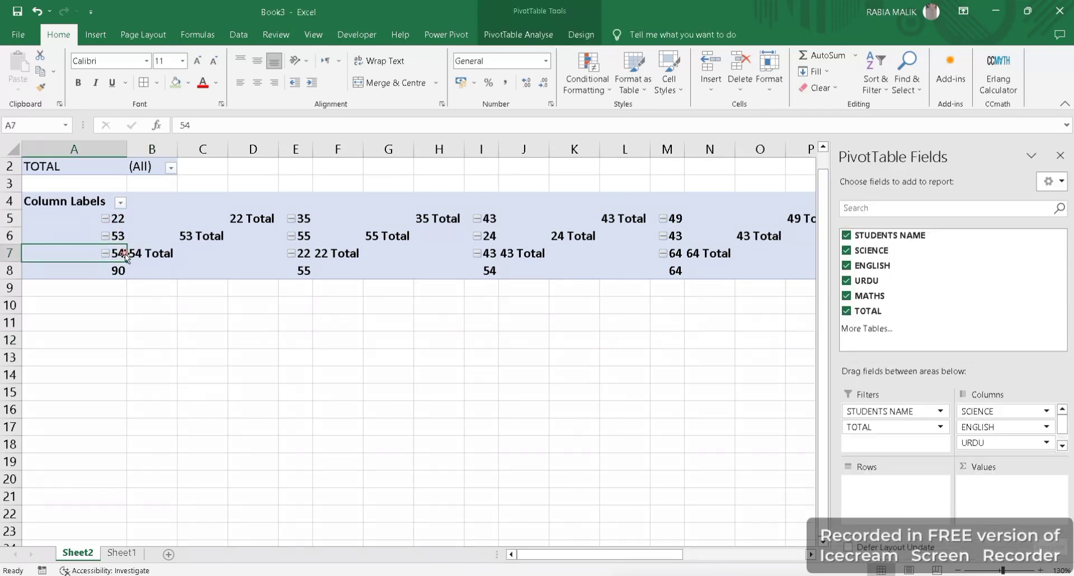
Remove SCIENCE, ENGLISH, URDU and MATHS from the PivotTable's columns
{"action": "left_click", "coordinate": [988, 412]}
{"action": "left_click", "coordinate": [980, 378]}
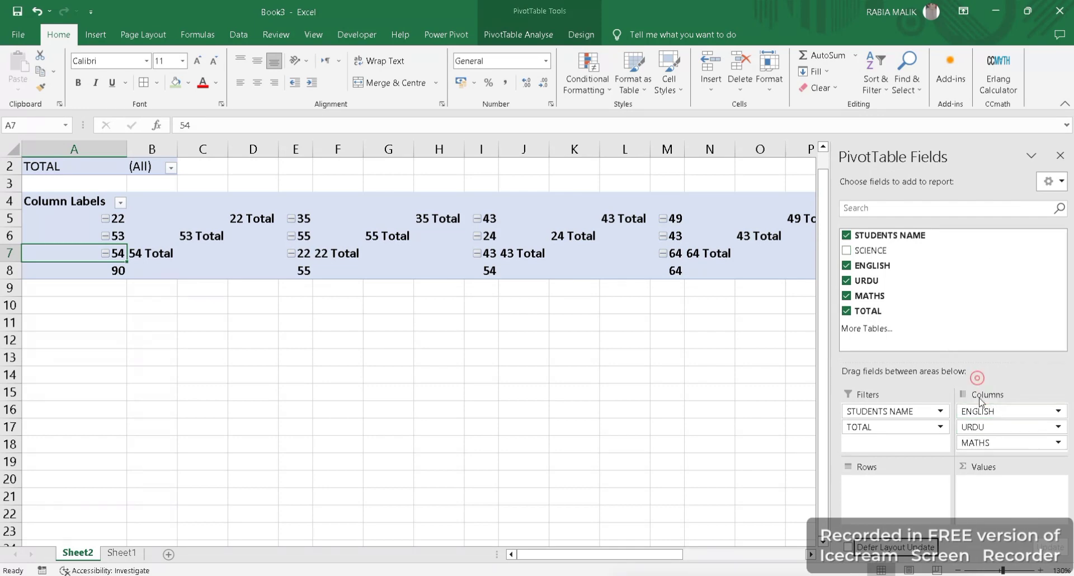
{"action": "left_click", "coordinate": [985, 412]}
{"action": "left_click", "coordinate": [980, 379]}
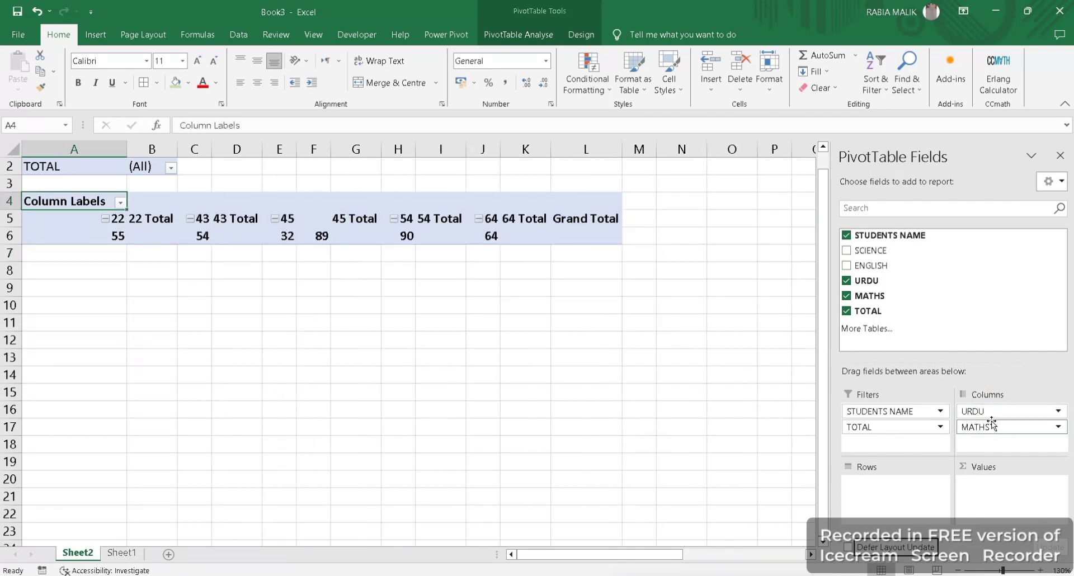
{"action": "left_click", "coordinate": [987, 413]}
{"action": "left_click", "coordinate": [980, 379]}
{"action": "left_click", "coordinate": [974, 411]}
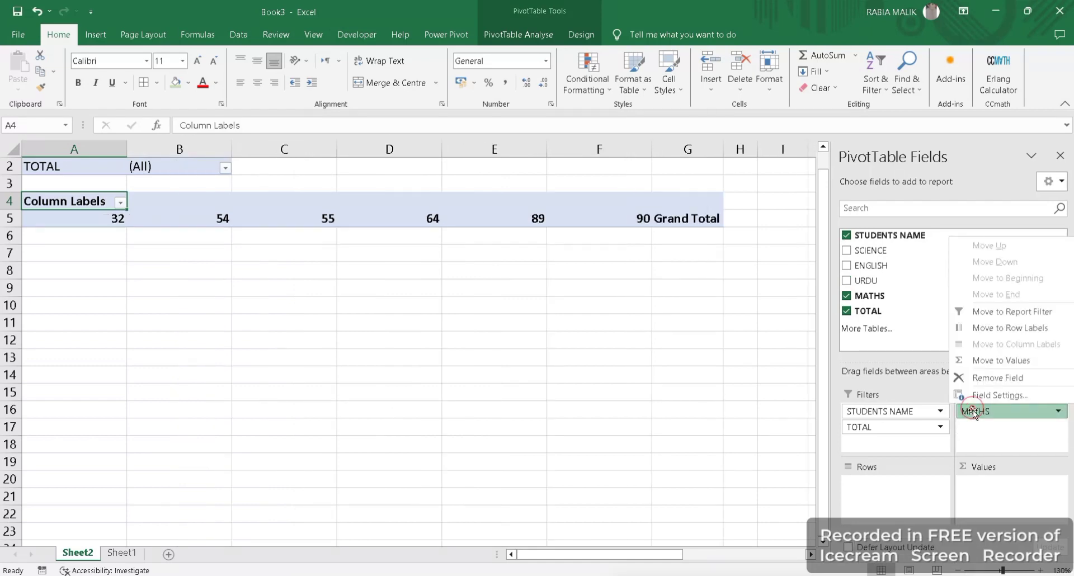
{"action": "left_click", "coordinate": [971, 372]}
Remove TOTAL and STUDENTS NAME from the PivotTable's filters
{"action": "left_click", "coordinate": [875, 416]}
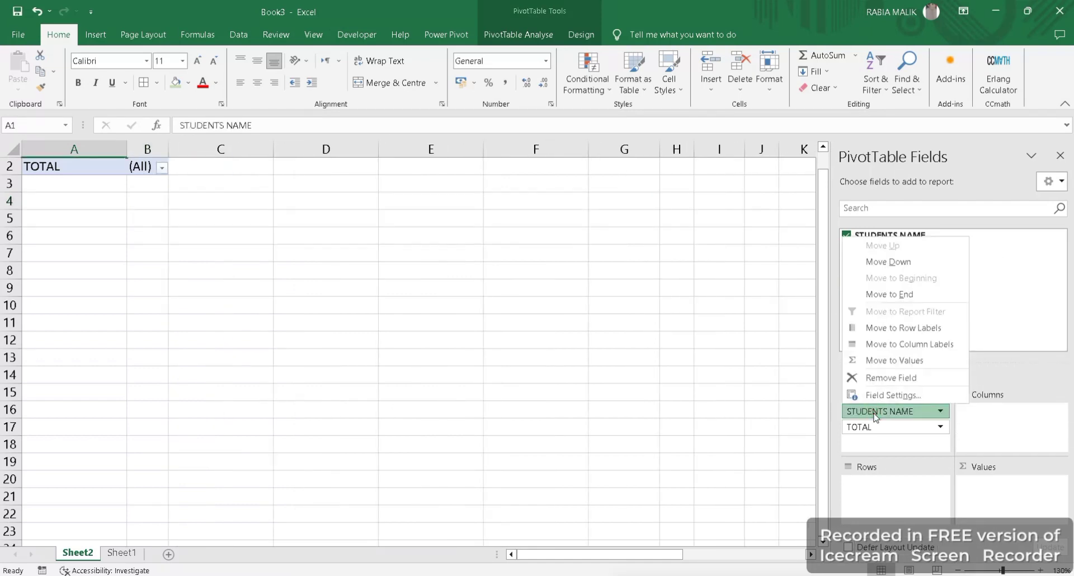
{"action": "left_click", "coordinate": [874, 427]}
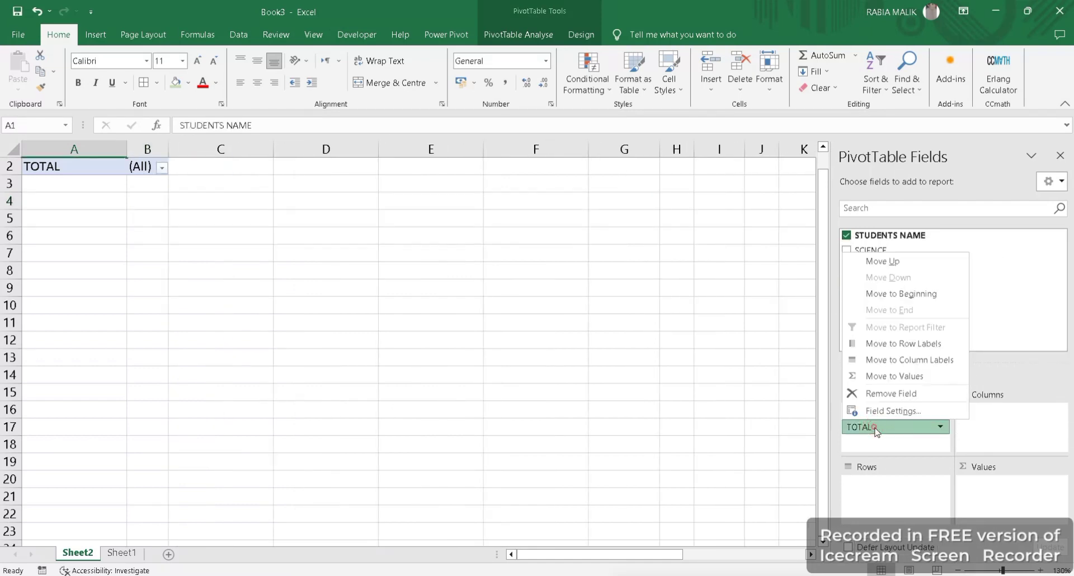
{"action": "left_click", "coordinate": [890, 394]}
{"action": "left_click", "coordinate": [883, 413]}
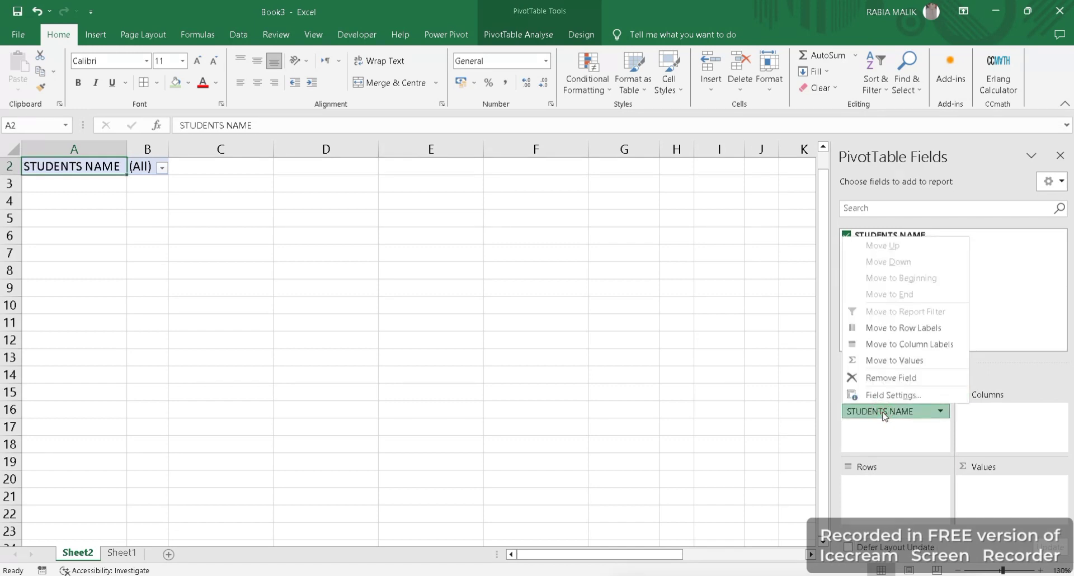
{"action": "left_click", "coordinate": [889, 377]}
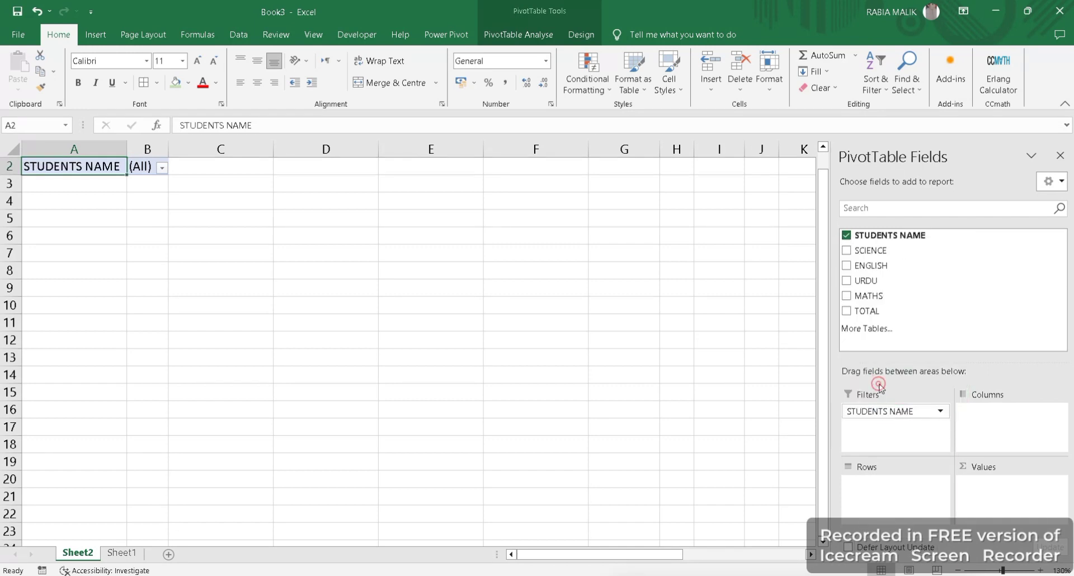
Add STUDENTS NAME as the PivotTable's rows and SCIENCE, ENGLISH, URDU, MATHS and TOTAL as summed values
{"action": "left_click", "coordinate": [846, 235]}
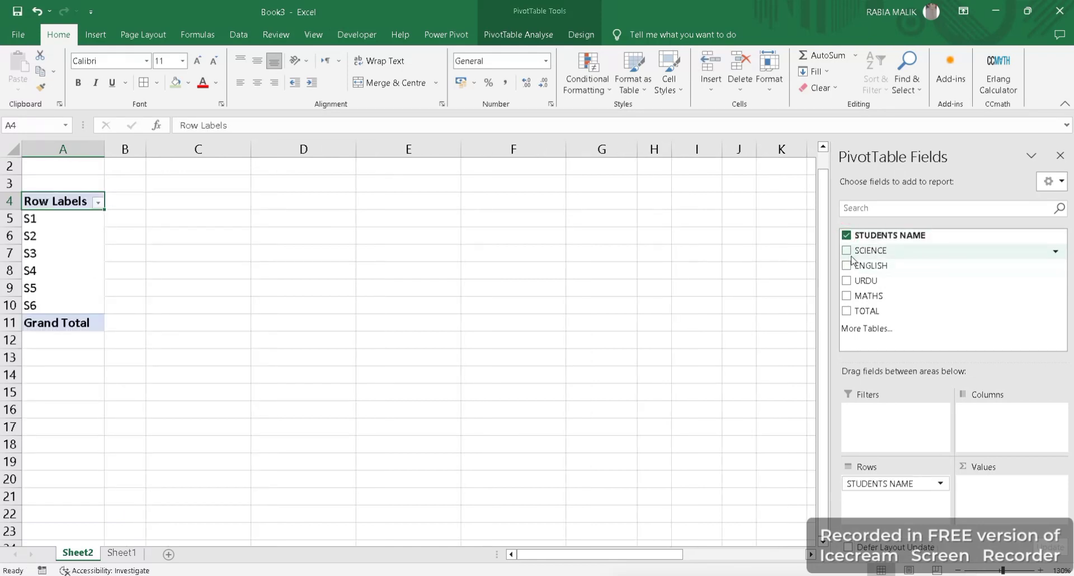
{"action": "left_click", "coordinate": [847, 251]}
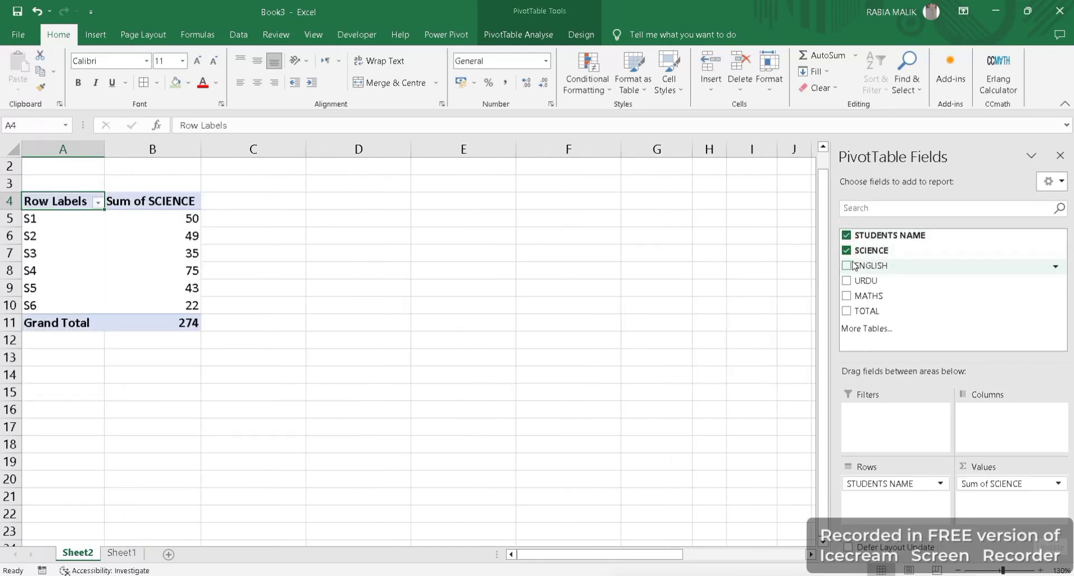
{"action": "left_click", "coordinate": [847, 266]}
{"action": "left_click", "coordinate": [847, 280]}
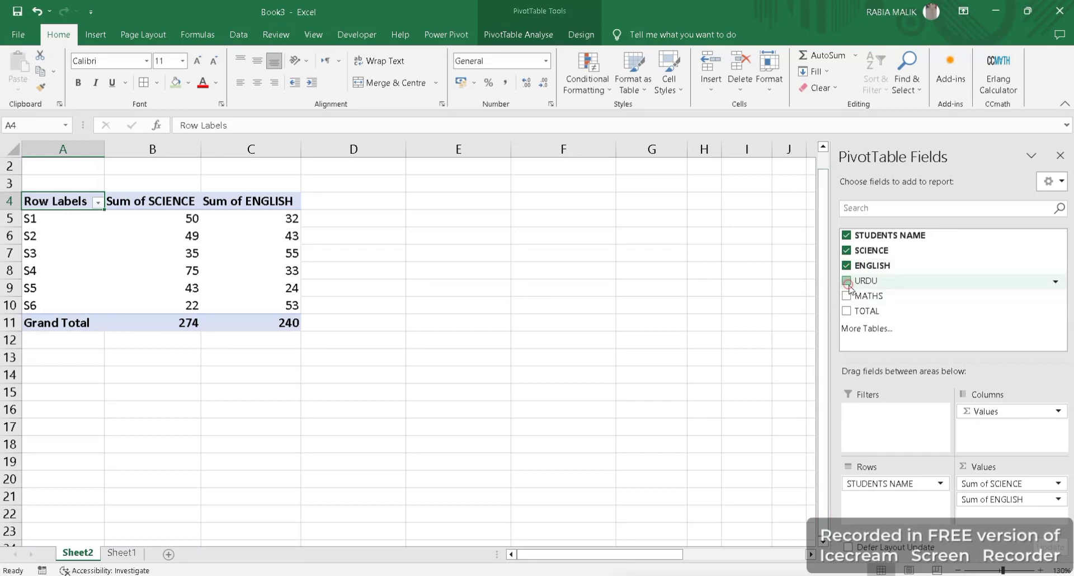
{"action": "left_click", "coordinate": [847, 296]}
{"action": "left_click", "coordinate": [847, 311]}
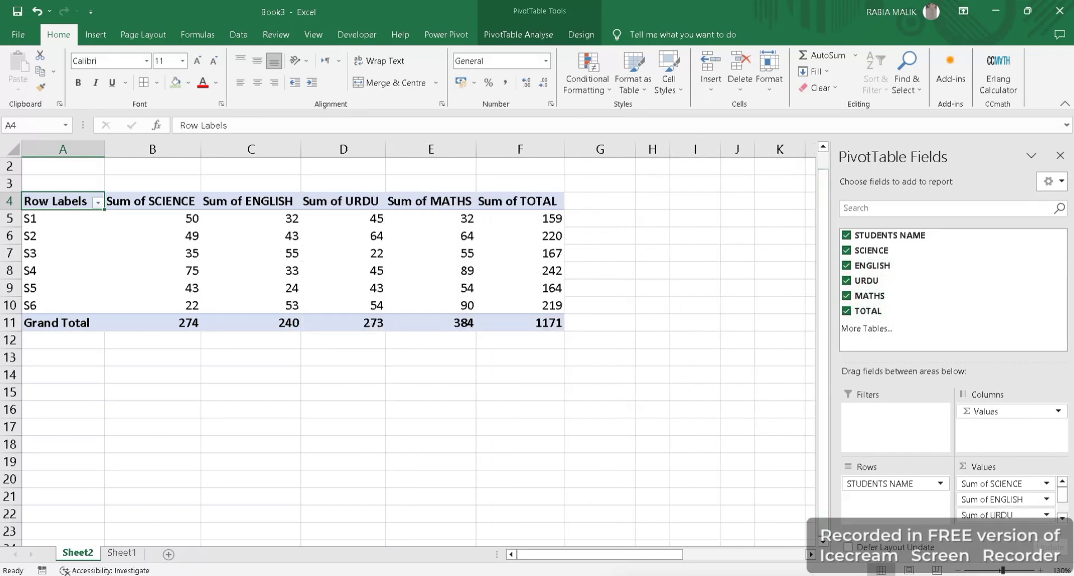
View the Row Labels filter options of the PivotTable and close them without filtering
{"action": "left_click", "coordinate": [607, 320]}
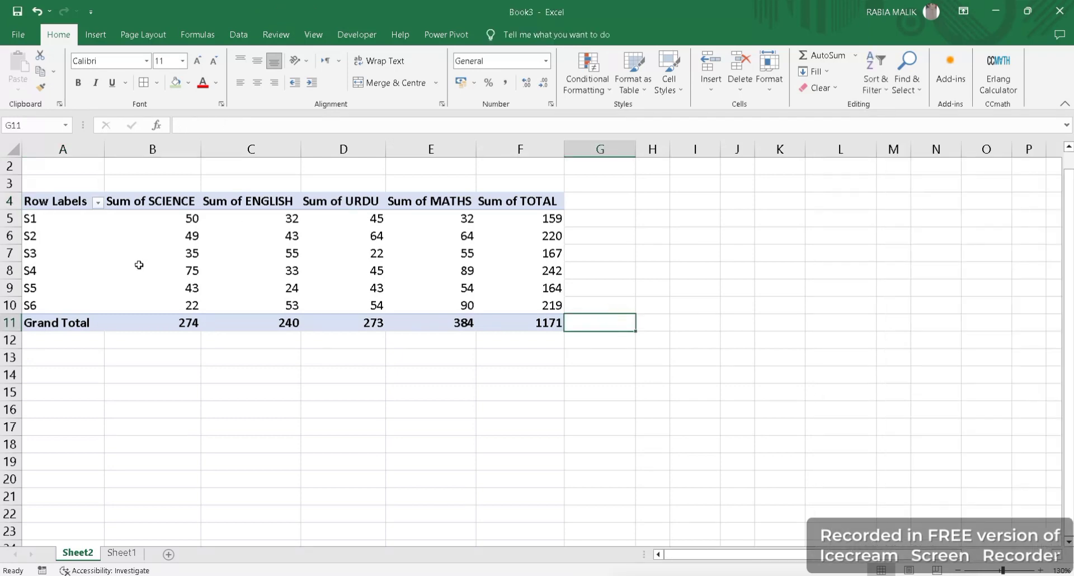
{"action": "left_click", "coordinate": [97, 202]}
{"action": "left_click", "coordinate": [468, 415]}
Move STUDENTS NAME to the PivotTable's filters and add TOTAL below it as a second filter
{"action": "left_click", "coordinate": [526, 330]}
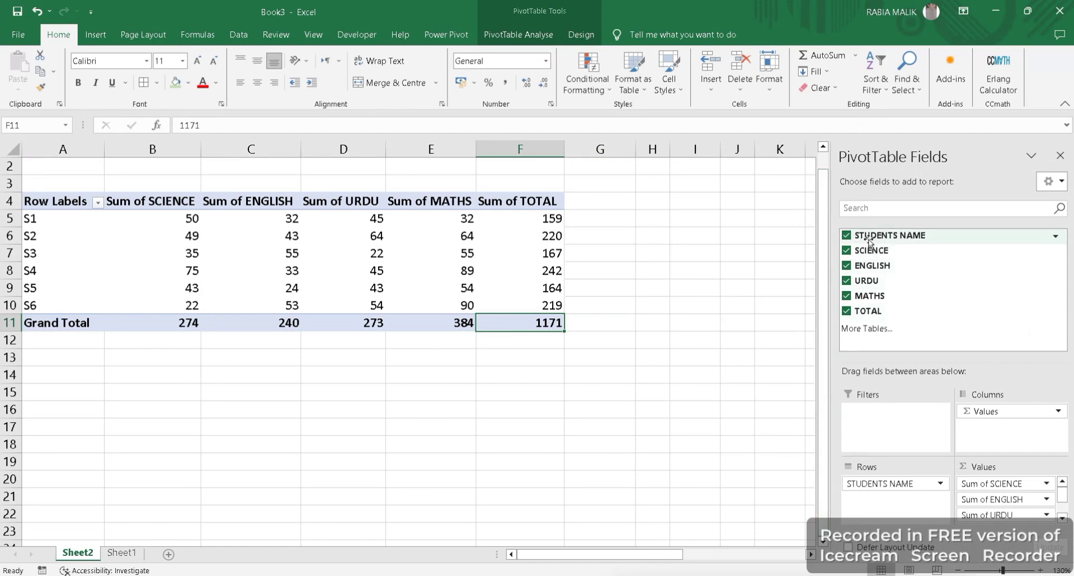
{"action": "left_click_drag", "start_coordinate": [862, 235], "coordinate": [873, 416]}
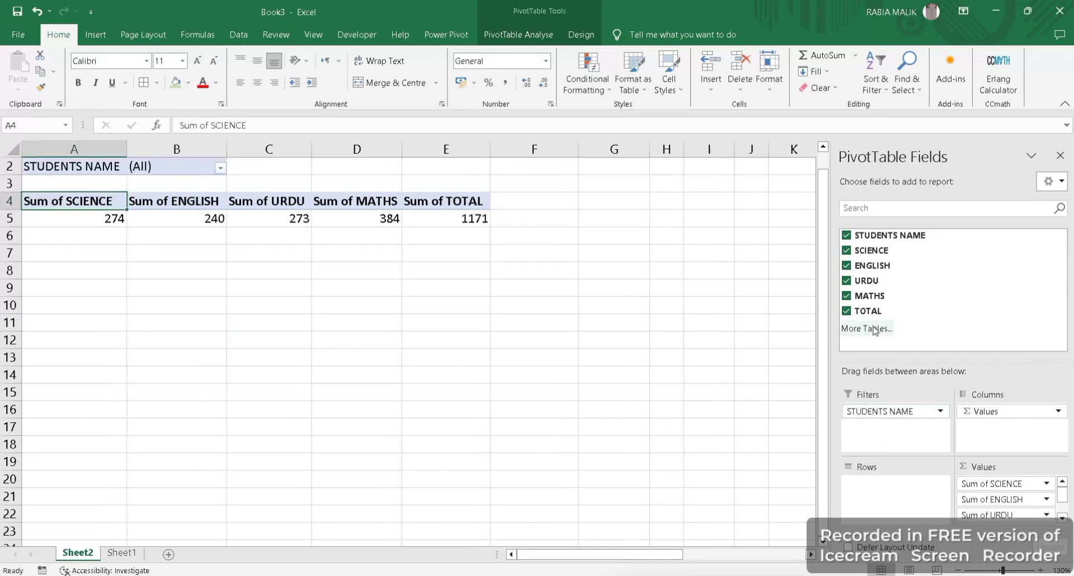
{"action": "left_click_drag", "start_coordinate": [871, 312], "coordinate": [895, 428]}
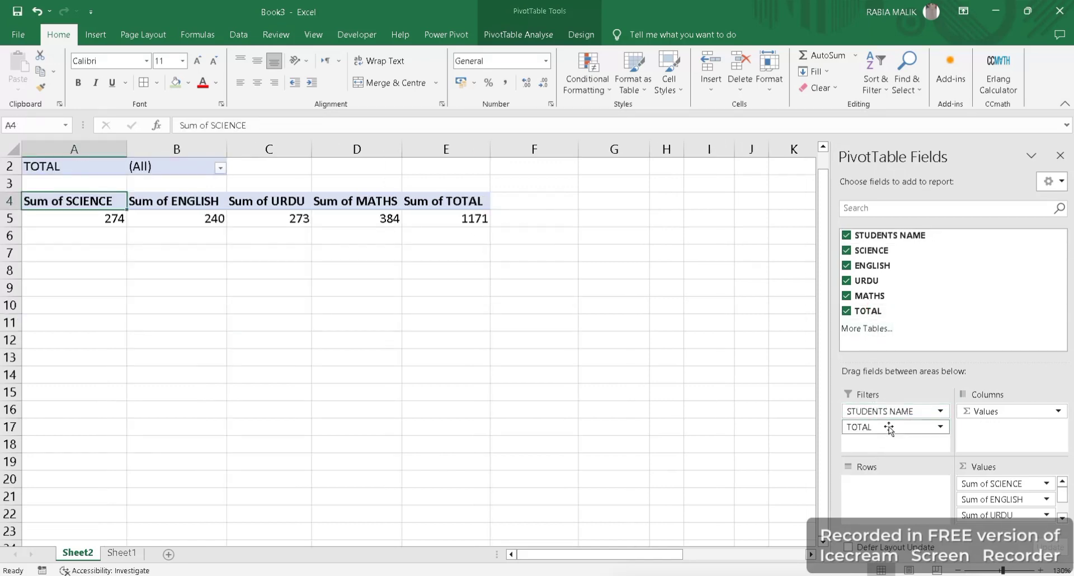
{"action": "left_click_drag", "start_coordinate": [551, 340], "coordinate": [552, 323]}
Go through the items in the TOTAL filter, keeping all of them, and inspect the summed marks of each subject
{"action": "left_click", "coordinate": [220, 169]}
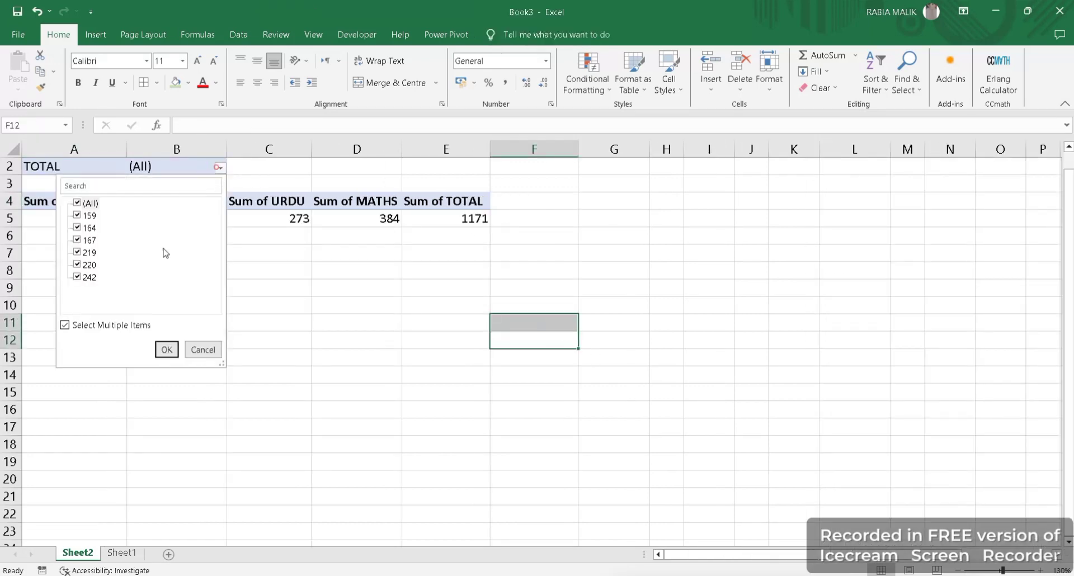
{"action": "left_click", "coordinate": [93, 216]}
{"action": "left_click", "coordinate": [91, 229]}
{"action": "left_click", "coordinate": [90, 241]}
{"action": "left_click", "coordinate": [91, 255]}
{"action": "left_click", "coordinate": [92, 265]}
{"action": "left_click", "coordinate": [90, 278]}
{"action": "left_click", "coordinate": [166, 349]}
{"action": "left_click", "coordinate": [236, 223]}
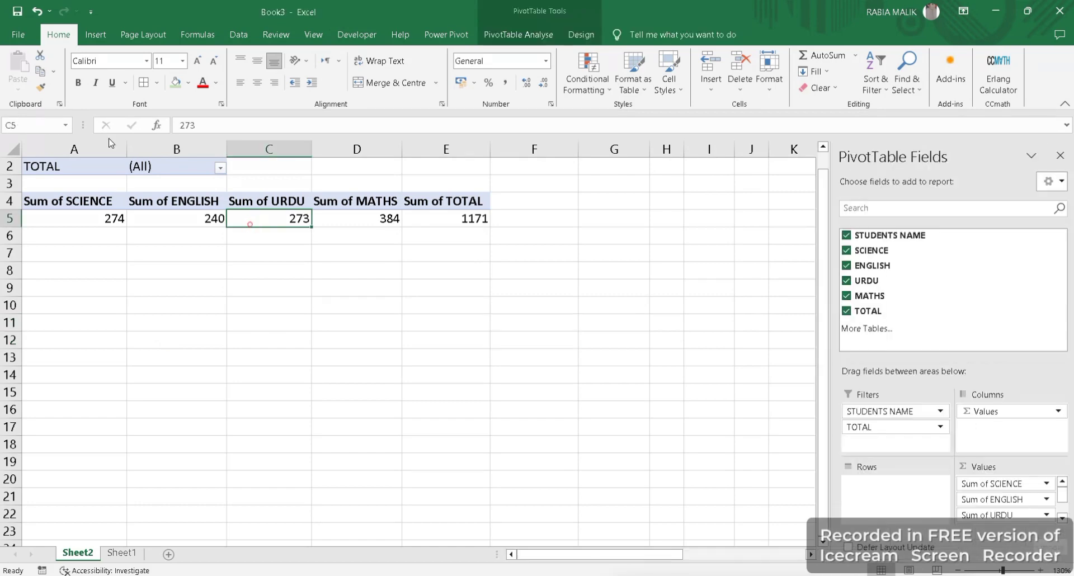
{"action": "left_click", "coordinate": [66, 213]}
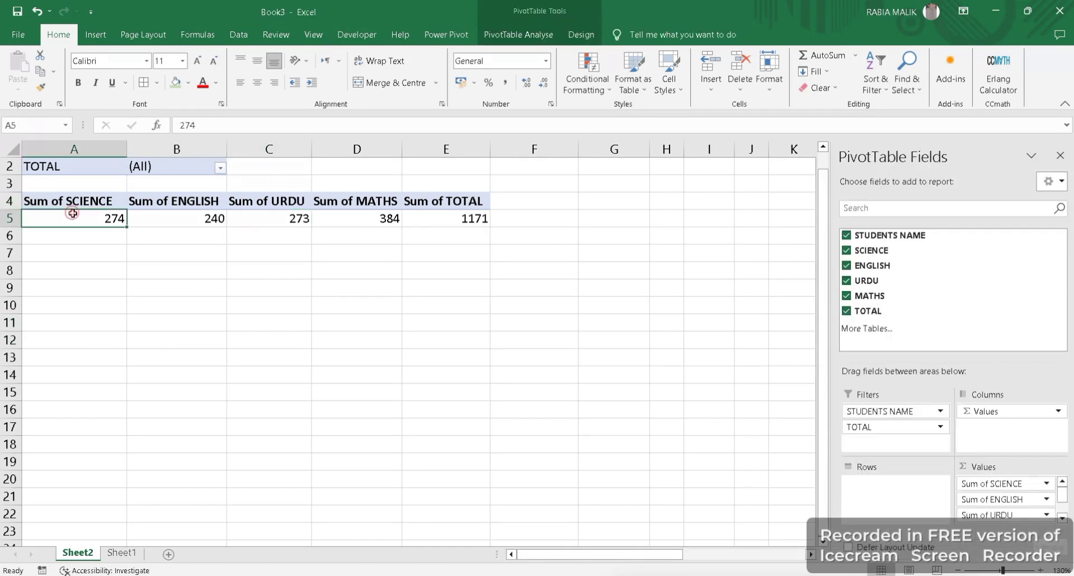
{"action": "left_click", "coordinate": [206, 212]}
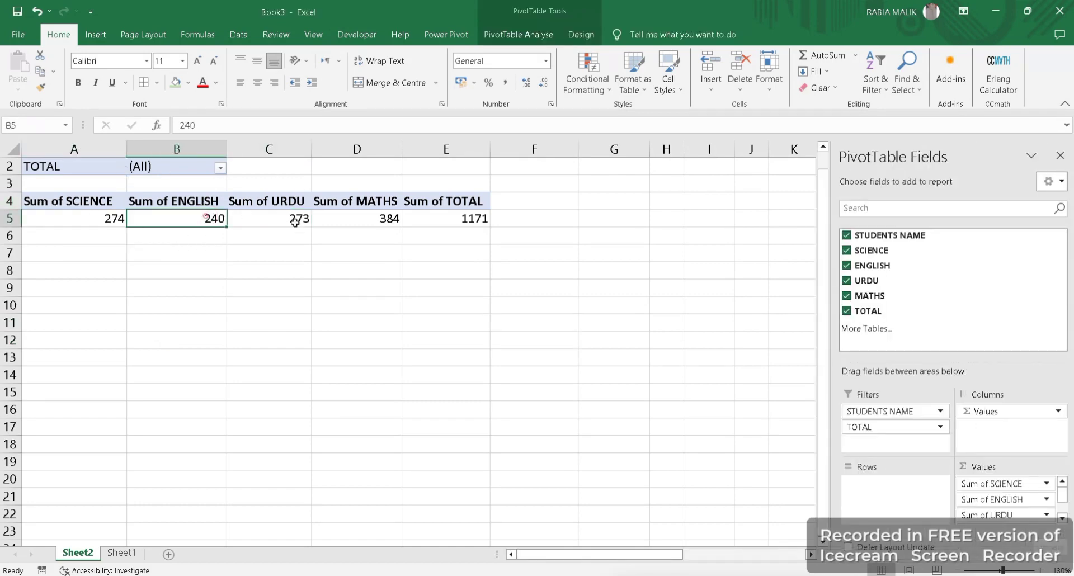
{"action": "left_click", "coordinate": [315, 225]}
Filter the PivotTable's TOTAL field to show only 167
{"action": "left_click", "coordinate": [221, 168]}
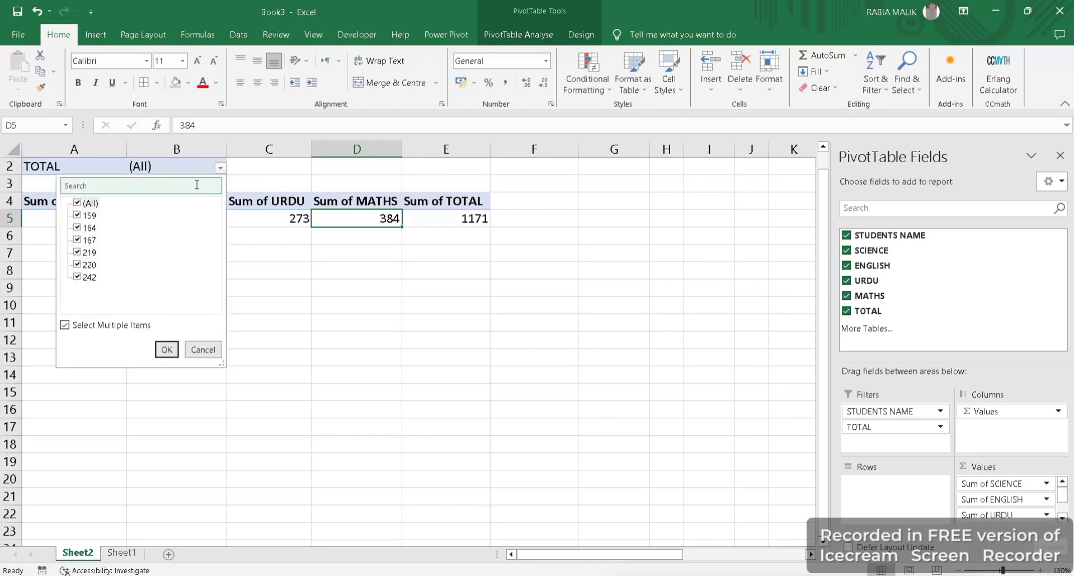
{"action": "left_click", "coordinate": [197, 184]}
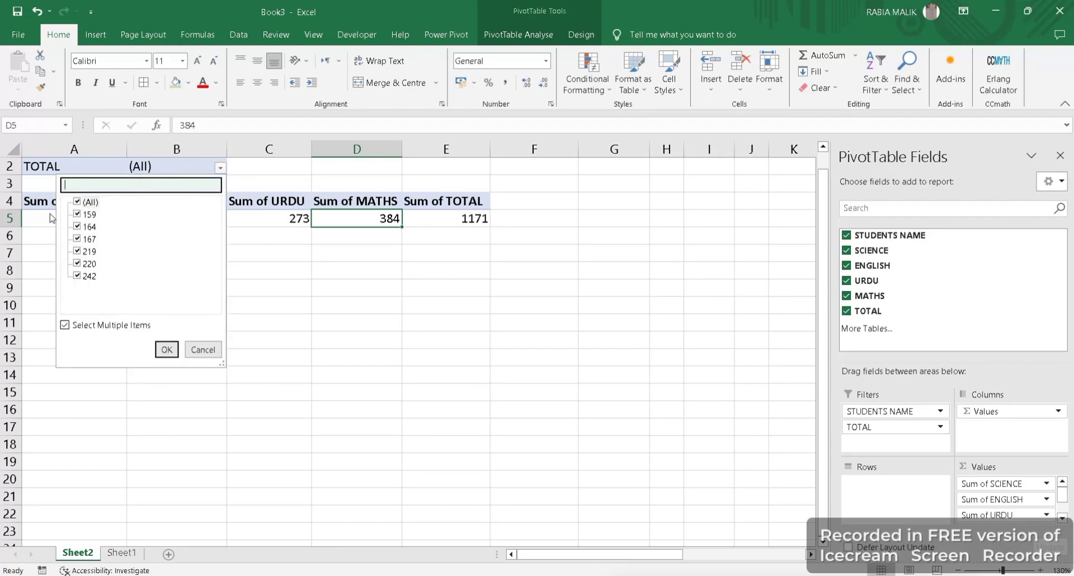
{"action": "left_click", "coordinate": [77, 215]}
{"action": "left_click", "coordinate": [77, 227]}
{"action": "left_click", "coordinate": [77, 251]}
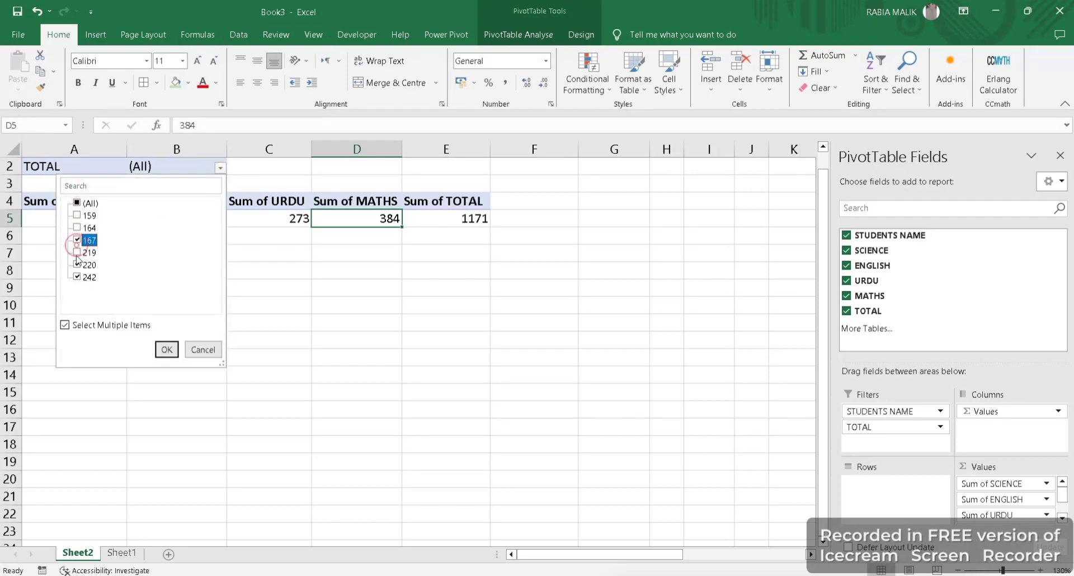
{"action": "left_click", "coordinate": [76, 264]}
{"action": "left_click", "coordinate": [76, 270]}
{"action": "left_click", "coordinate": [77, 277]}
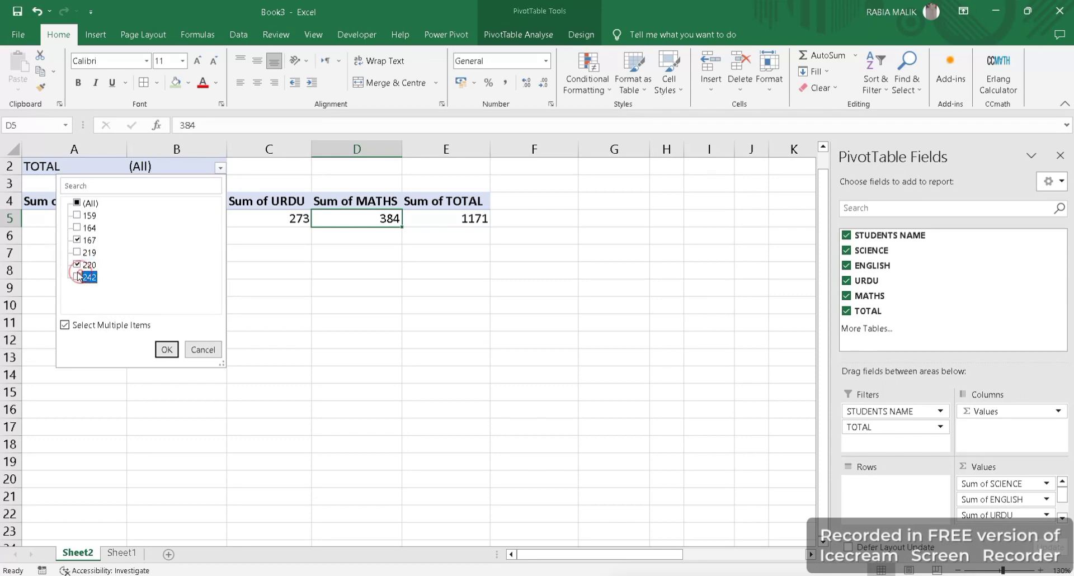
{"action": "left_click", "coordinate": [78, 264]}
{"action": "left_click", "coordinate": [162, 357]}
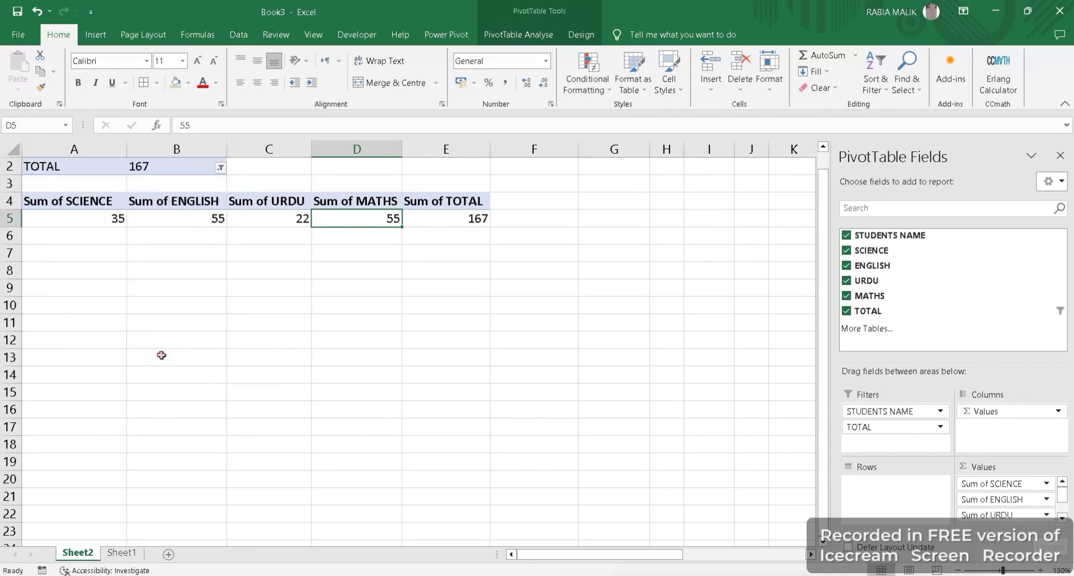
Inspect the subject sums and the total in row 5 of the filtered PivotTable
{"action": "left_click_drag", "start_coordinate": [177, 300], "coordinate": [143, 274]}
{"action": "left_click", "coordinate": [69, 219]}
{"action": "left_click_drag", "start_coordinate": [222, 228], "coordinate": [225, 224]}
{"action": "left_click", "coordinate": [332, 218]}
{"action": "left_click", "coordinate": [442, 219]}
{"action": "left_click", "coordinate": [473, 392]}
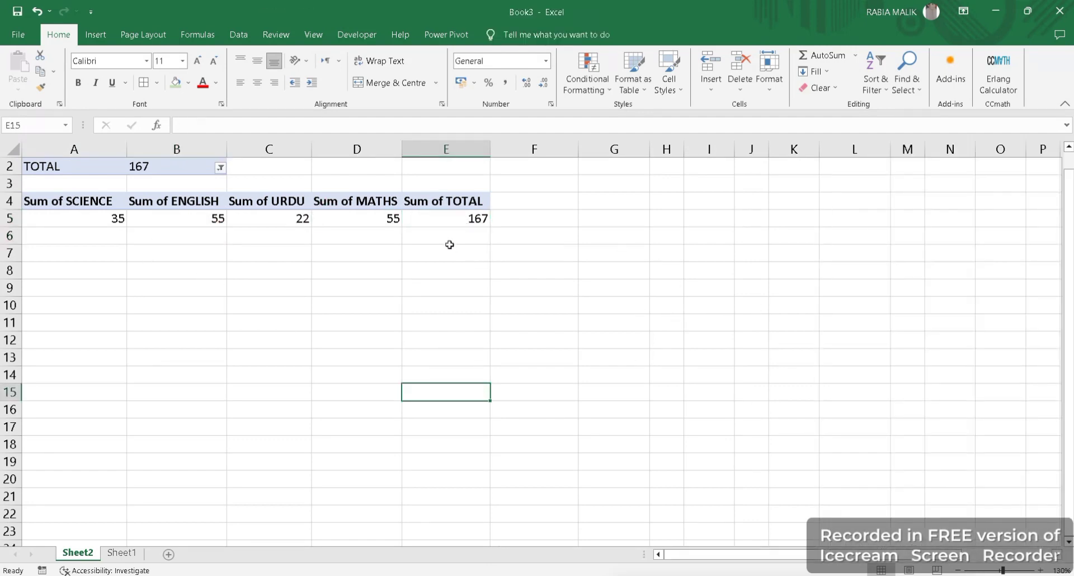
{"action": "left_click", "coordinate": [435, 219]}
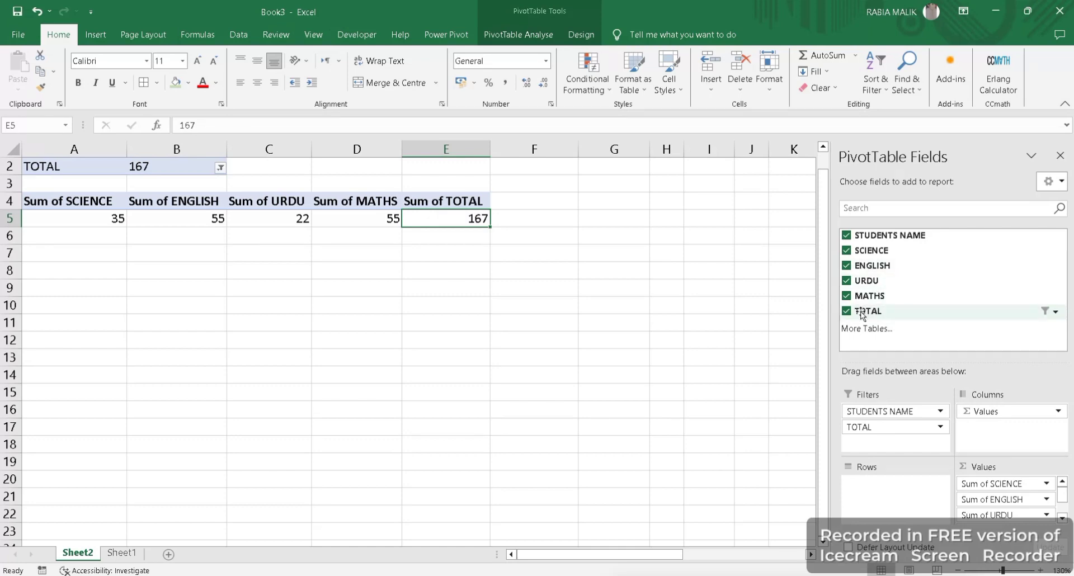
Add SCIENCE, ENGLISH and URDU as PivotTable filters below TOTAL, and try to add MATHS as well
{"action": "left_click_drag", "start_coordinate": [868, 251], "coordinate": [887, 442]}
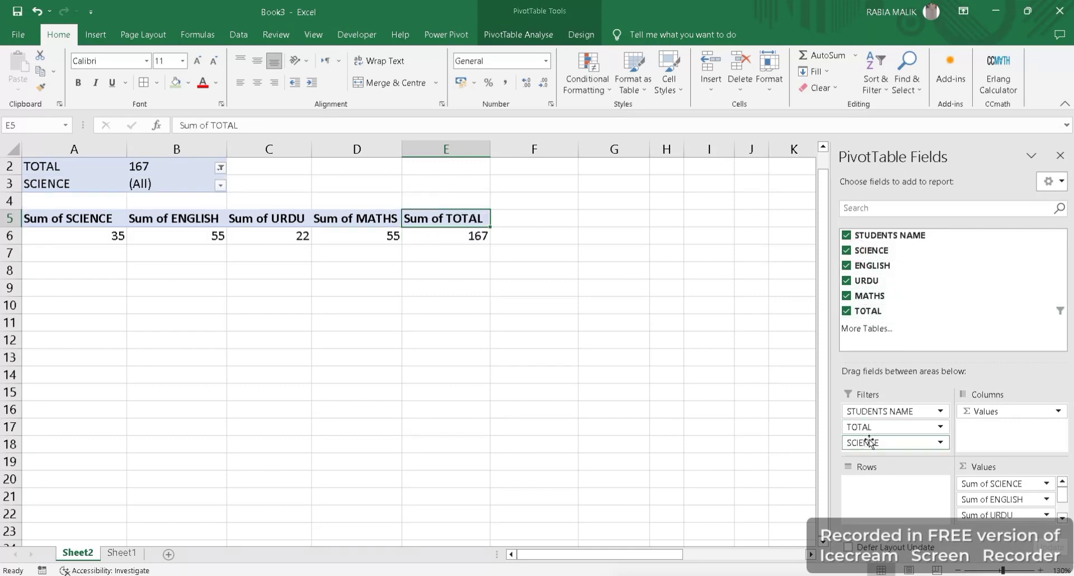
{"action": "left_click_drag", "start_coordinate": [871, 267], "coordinate": [890, 446]}
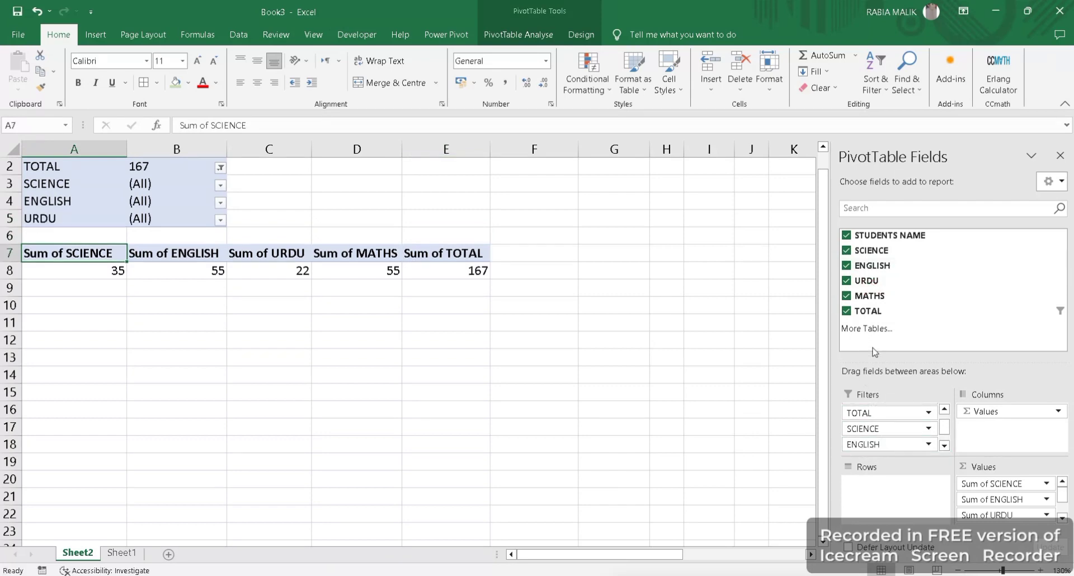
{"action": "left_click_drag", "start_coordinate": [871, 296], "coordinate": [865, 466]}
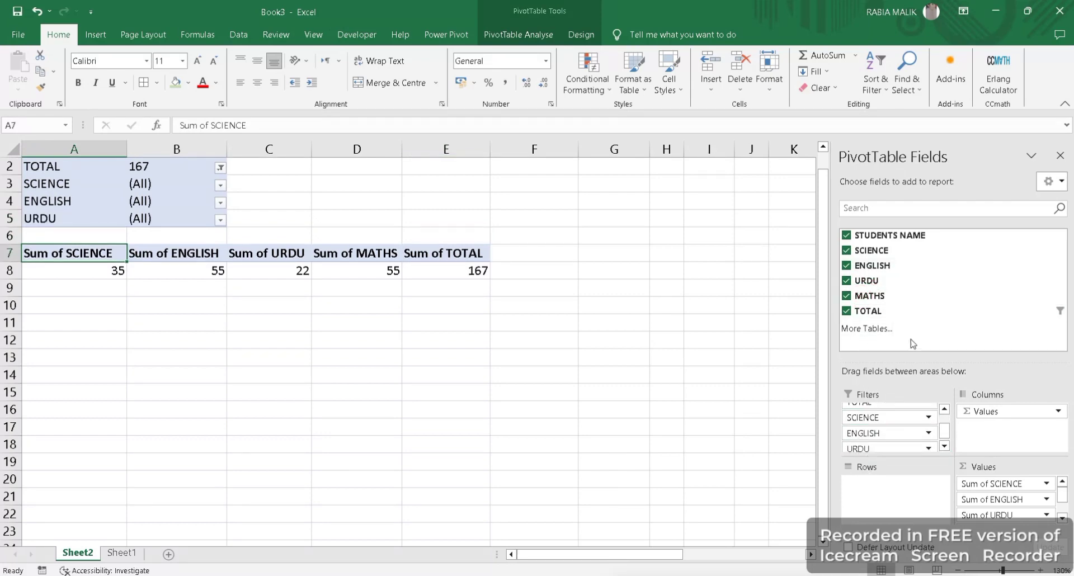
{"action": "left_click_drag", "start_coordinate": [870, 297], "coordinate": [875, 457]}
{"action": "left_click", "coordinate": [561, 424]}
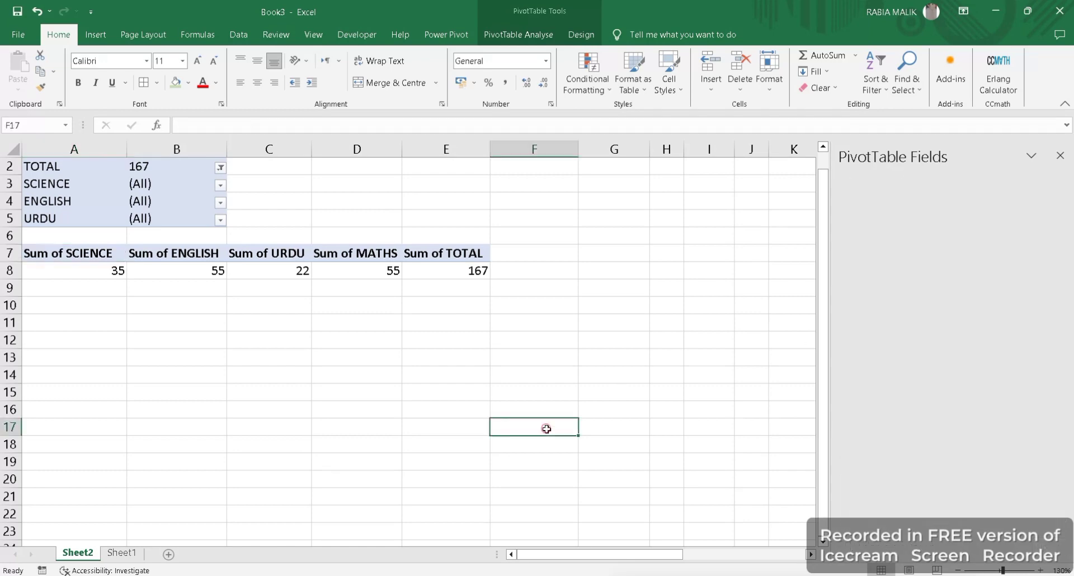
Go through the items in the SCIENCE, ENGLISH and URDU filters, keeping all of them
{"action": "left_click", "coordinate": [222, 185]}
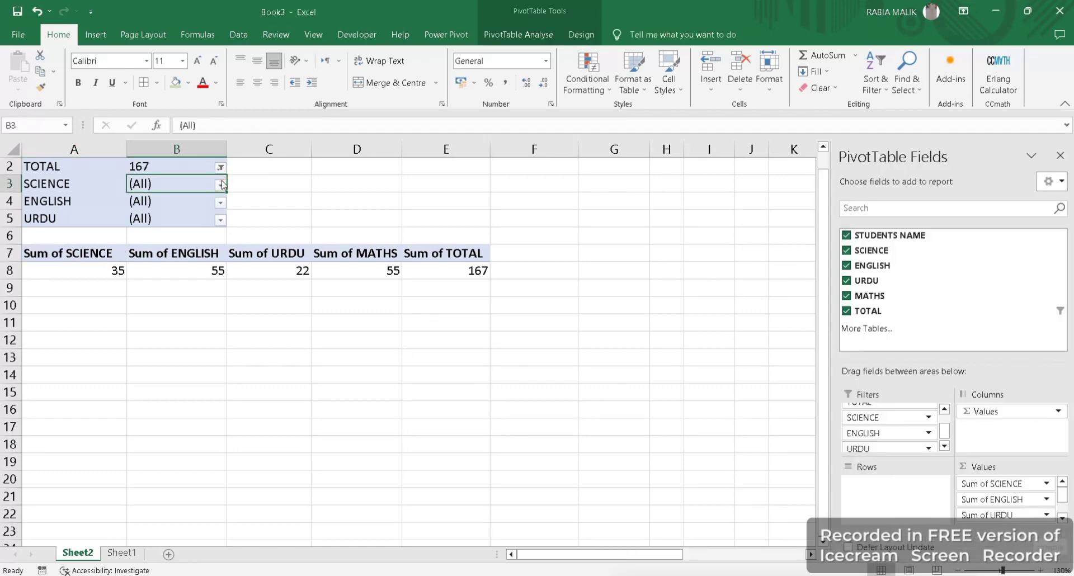
{"action": "left_click", "coordinate": [219, 185]}
{"action": "left_click", "coordinate": [220, 184]}
{"action": "left_click", "coordinate": [221, 203]}
{"action": "left_click", "coordinate": [221, 221]}
{"action": "left_click", "coordinate": [220, 220]}
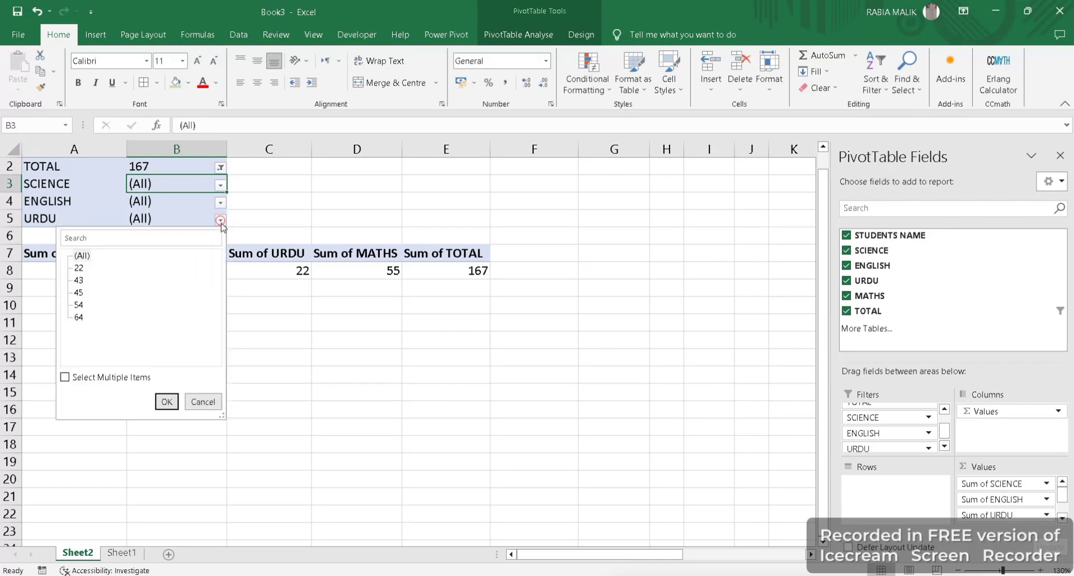
{"action": "left_click", "coordinate": [167, 402]}
{"action": "left_click", "coordinate": [395, 412]}
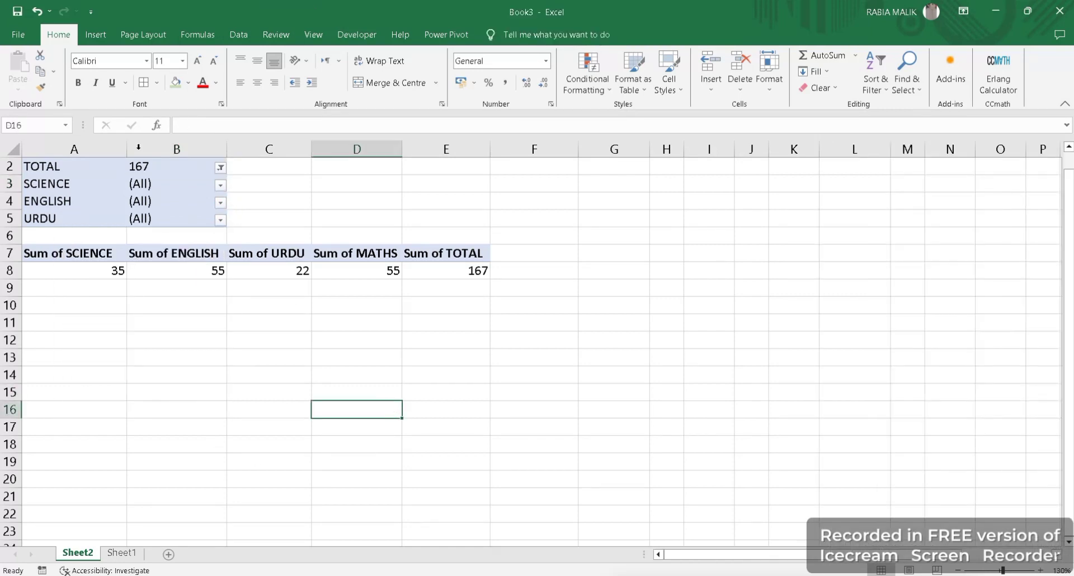
{"action": "left_click", "coordinate": [71, 167]}
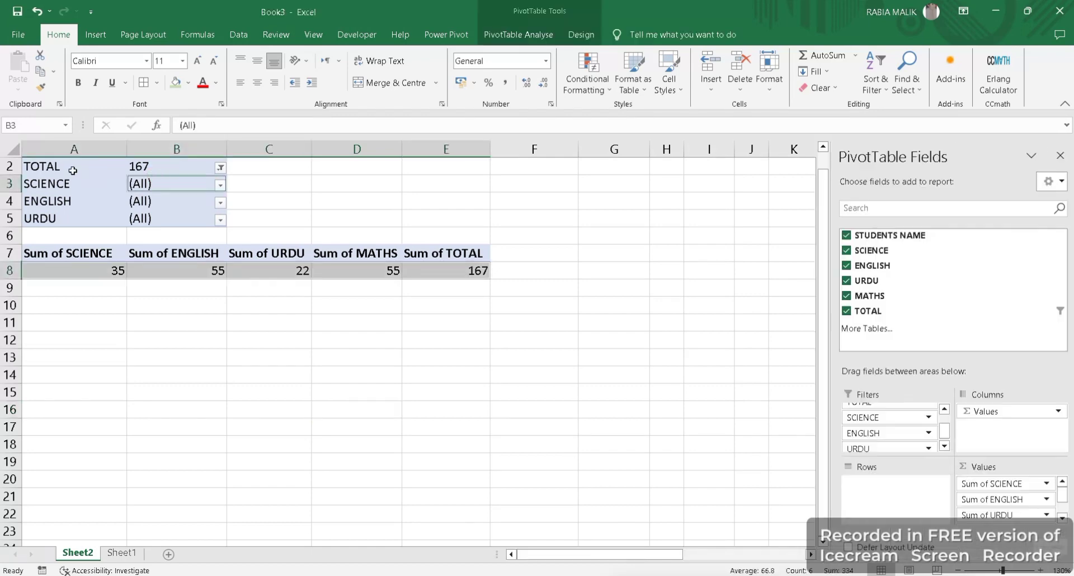
{"action": "left_click", "coordinate": [101, 39]}
{"action": "left_click", "coordinate": [154, 270]}
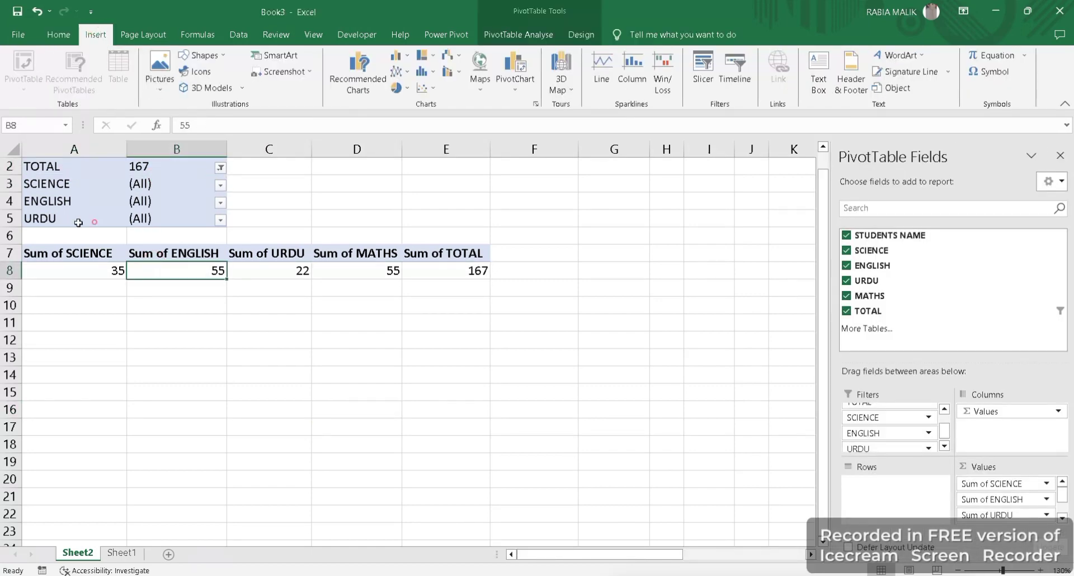
{"action": "left_click", "coordinate": [78, 223]}
Rename the PivotTable's TOTAL filter field as ENGLISH
{"action": "left_click", "coordinate": [518, 34]}
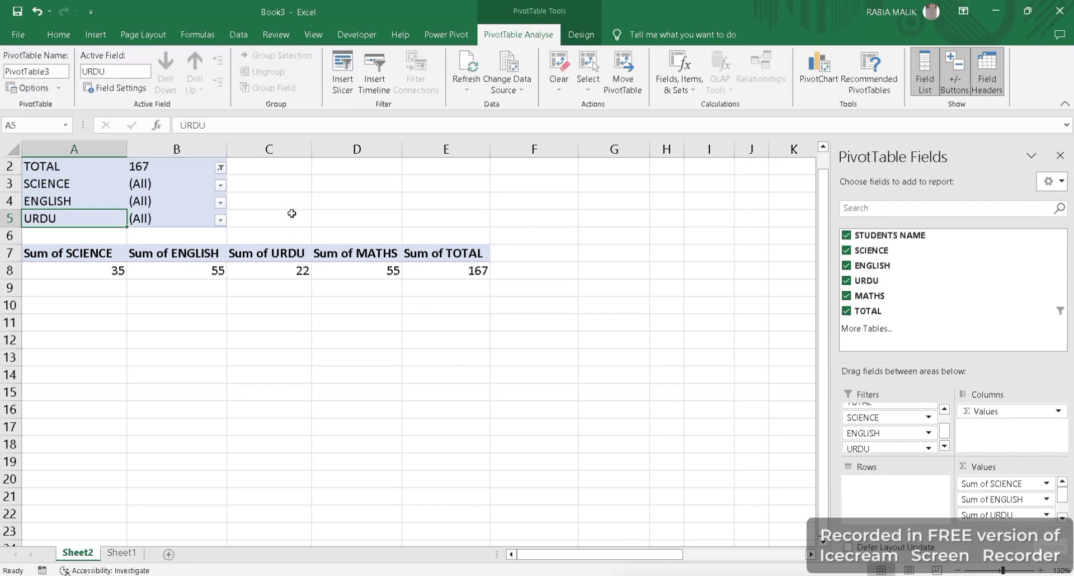
{"action": "left_click", "coordinate": [238, 255]}
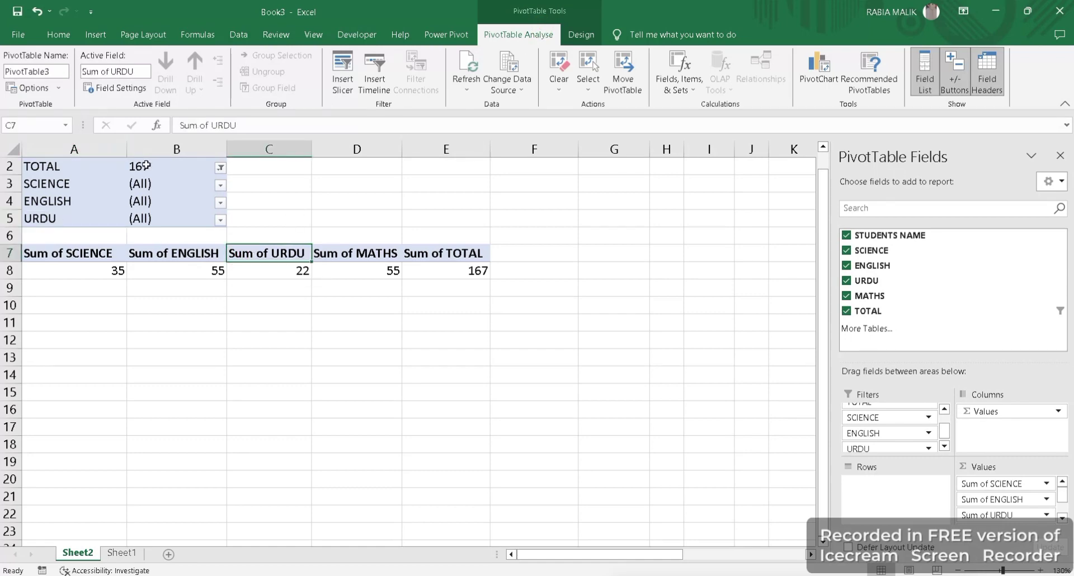
{"action": "left_click_drag", "start_coordinate": [145, 165], "coordinate": [141, 150]}
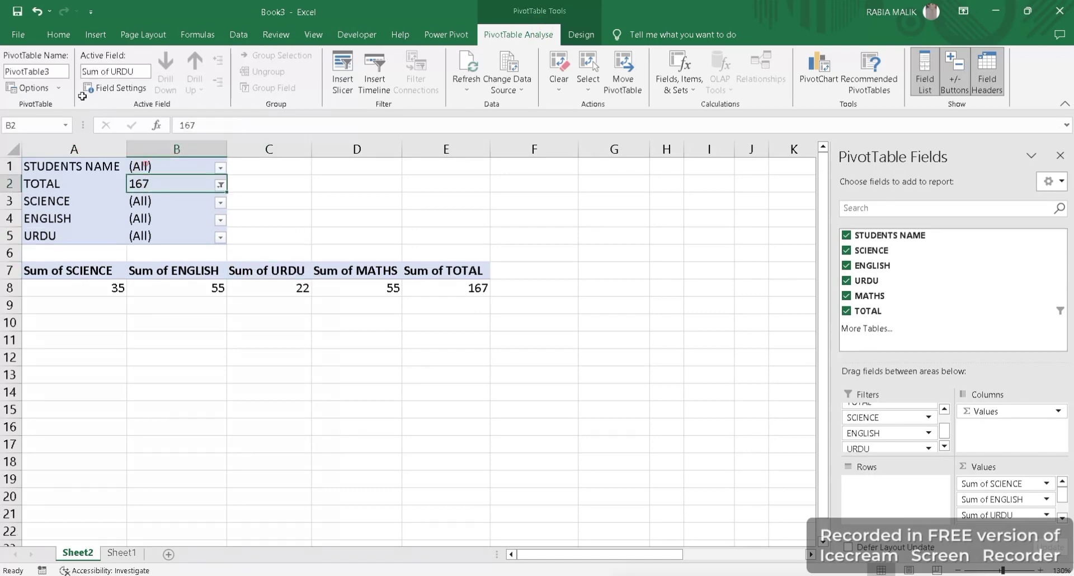
{"action": "left_click", "coordinate": [118, 72]}
{"action": "key", "text": "BackSpace"}
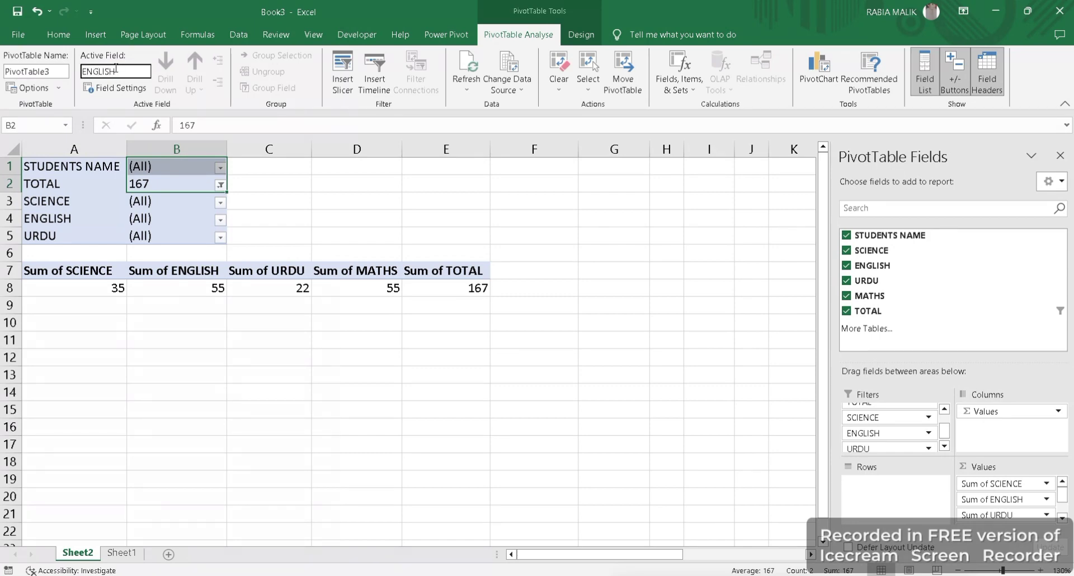
{"action": "key", "text": "Return"}
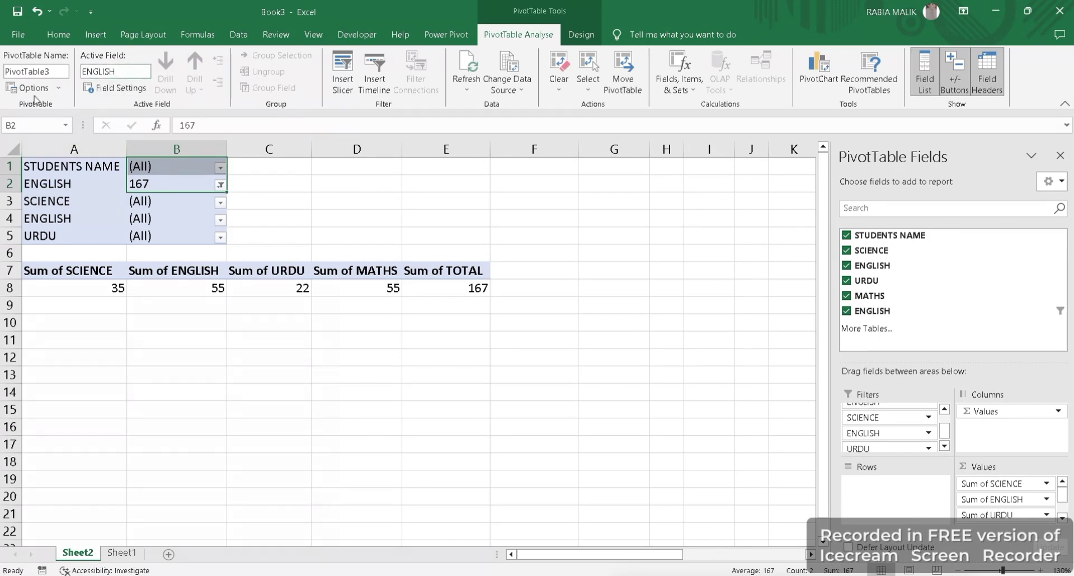
Review the PivotTable's options and data source commands, and keep its placement on the existing worksheet at Sheet2!A7
{"action": "left_click", "coordinate": [57, 88]}
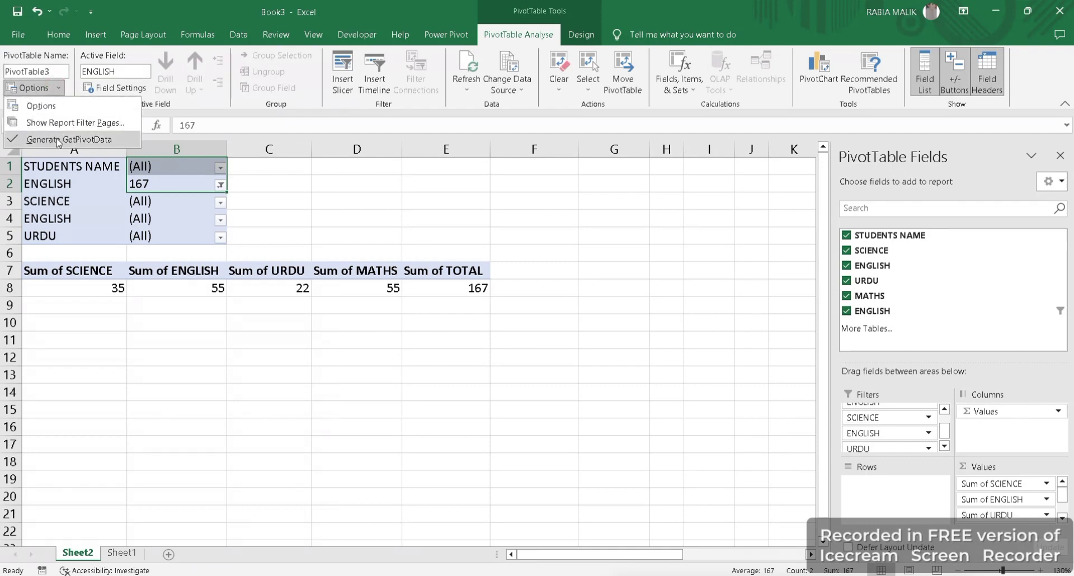
{"action": "left_click", "coordinate": [260, 133]}
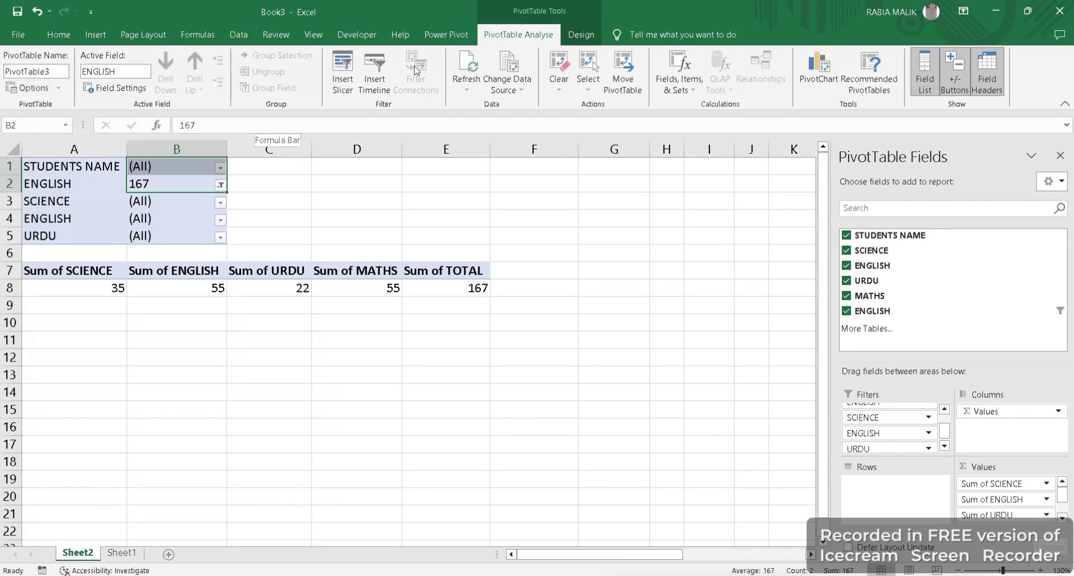
{"action": "left_click", "coordinate": [510, 90]}
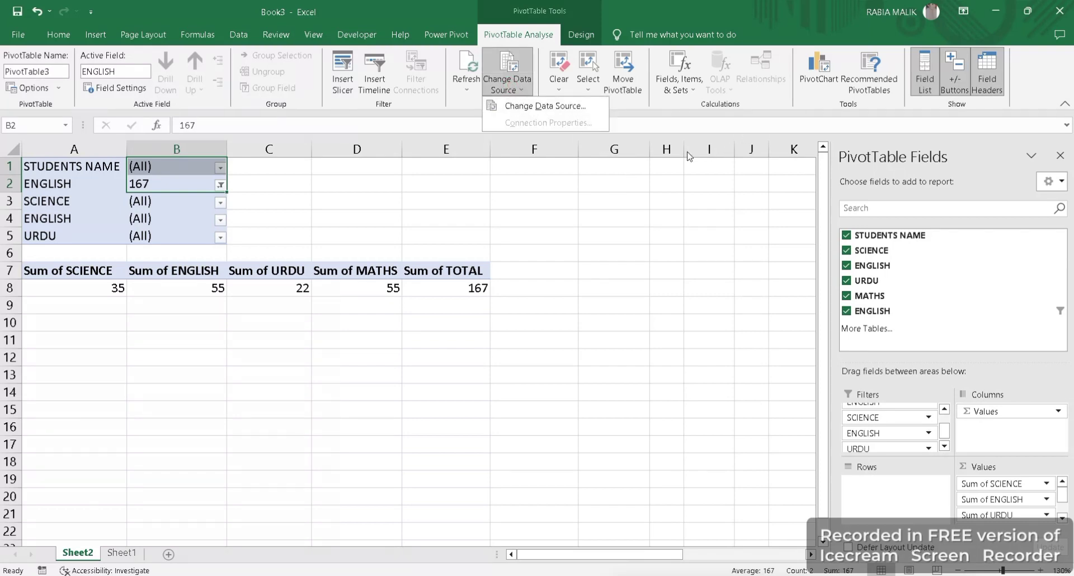
{"action": "left_click", "coordinate": [653, 110]}
{"action": "left_click", "coordinate": [623, 73]}
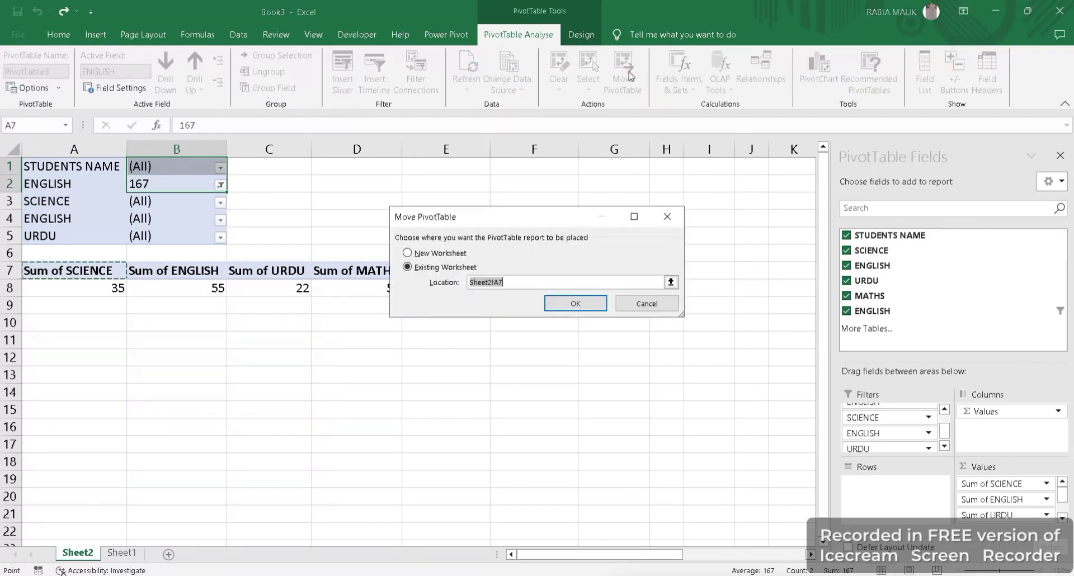
{"action": "left_click", "coordinate": [562, 306]}
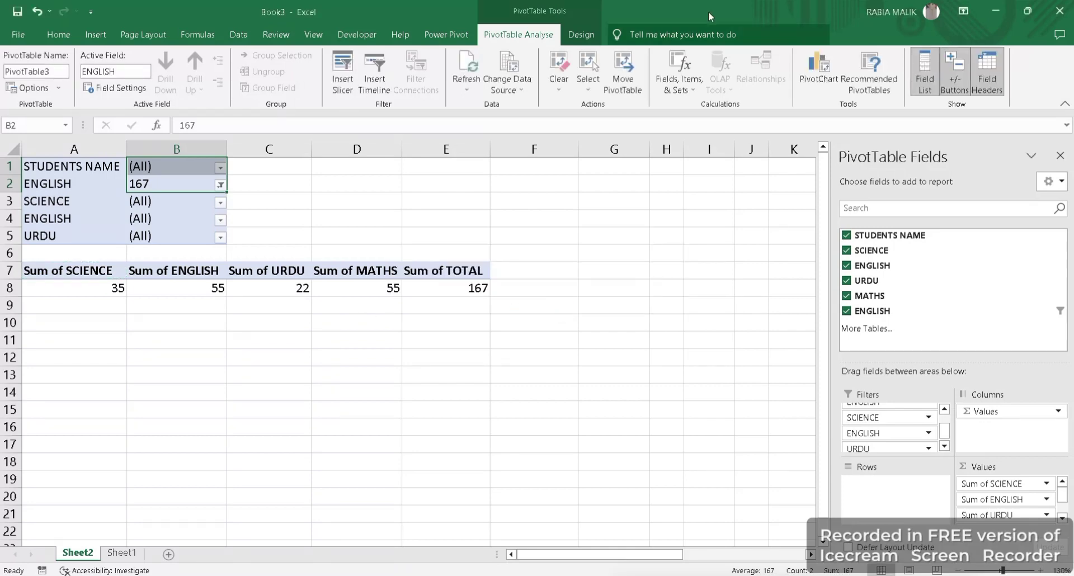
Browse the recommended PivotTables and apply the Average of TOTAL by URDU layout
{"action": "left_click", "coordinate": [868, 95]}
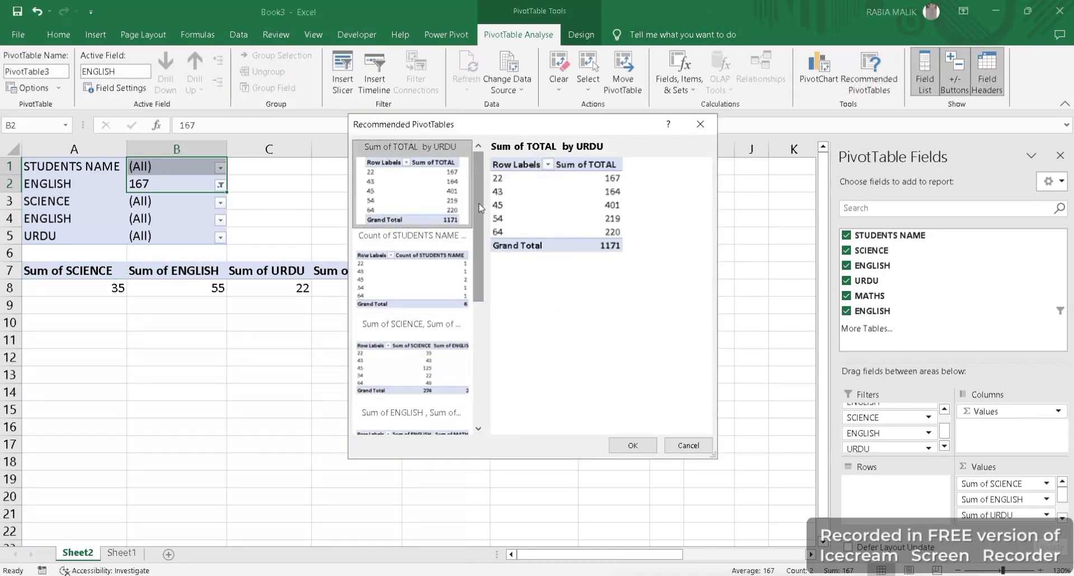
{"action": "left_click_drag", "start_coordinate": [480, 206], "coordinate": [485, 359]}
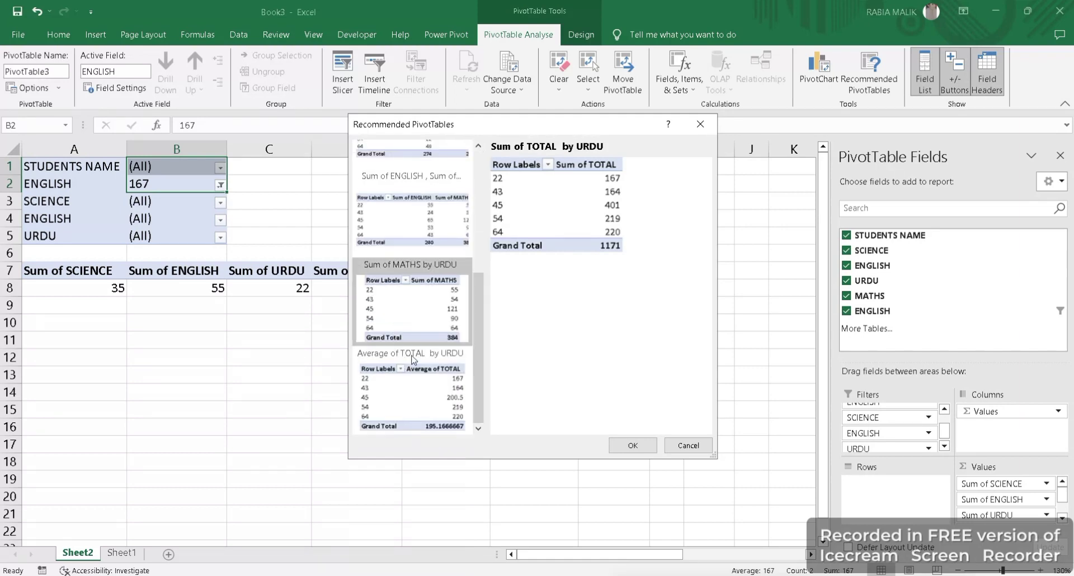
{"action": "left_click", "coordinate": [417, 416]}
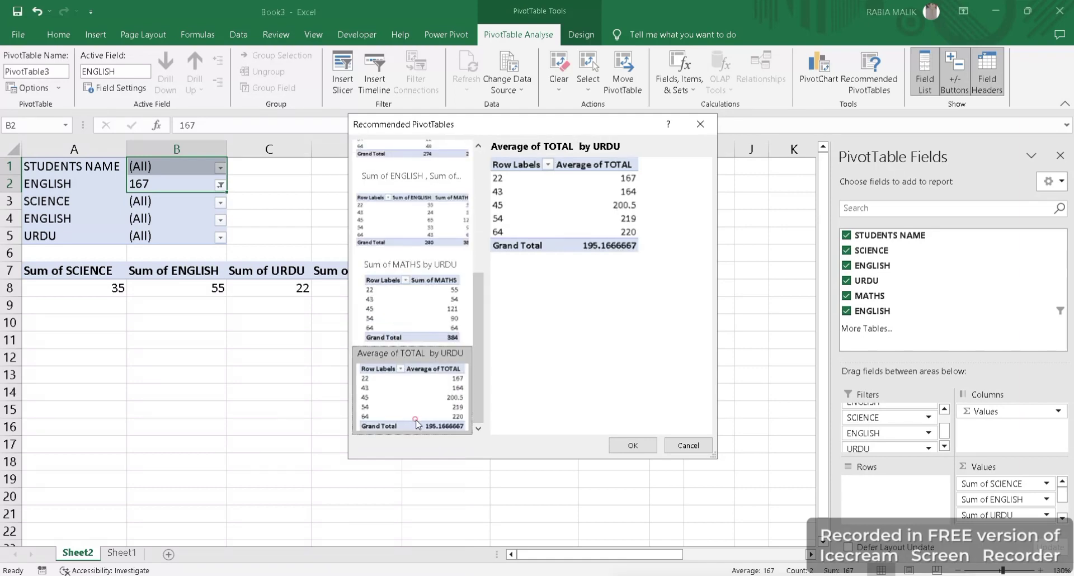
{"action": "left_click", "coordinate": [633, 445]}
{"action": "left_click", "coordinate": [362, 357]}
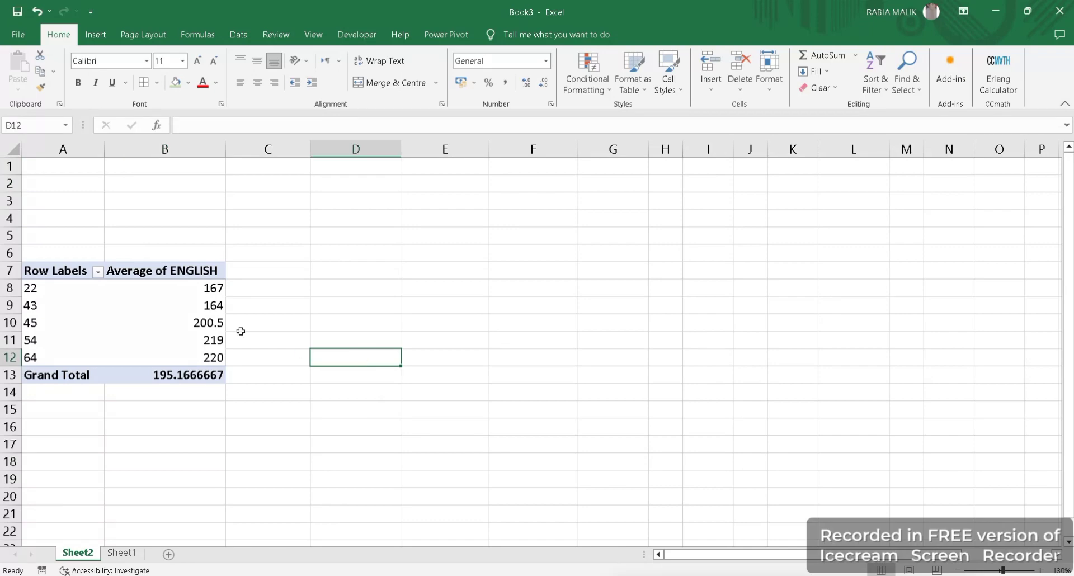
Inspect the sort and filter options of the PivotTable's Row Labels without changing them
{"action": "left_click", "coordinate": [144, 284]}
{"action": "left_click", "coordinate": [99, 272]}
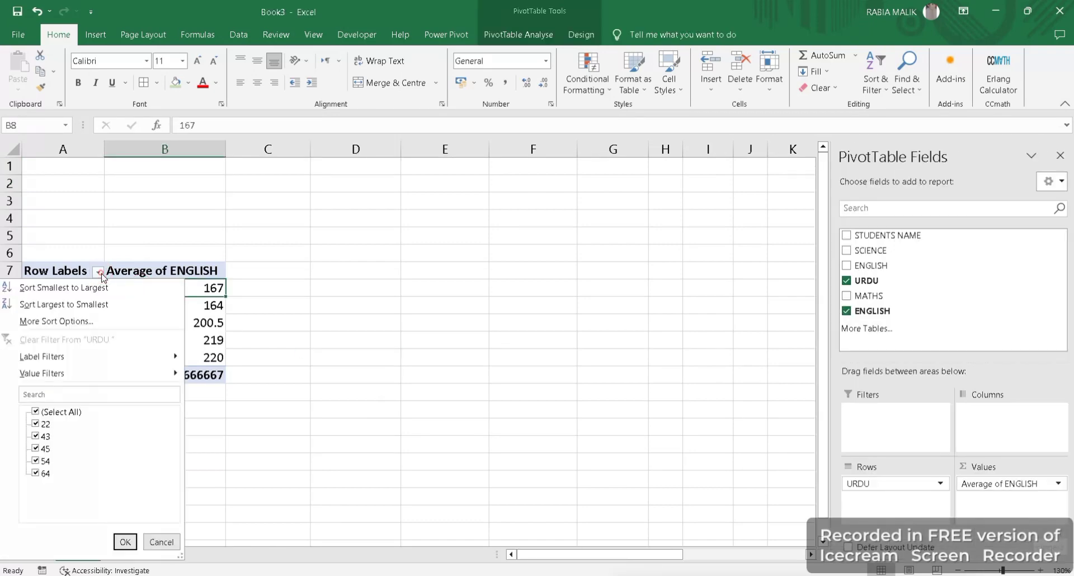
{"action": "left_click", "coordinate": [277, 440]}
{"action": "left_click", "coordinate": [185, 448]}
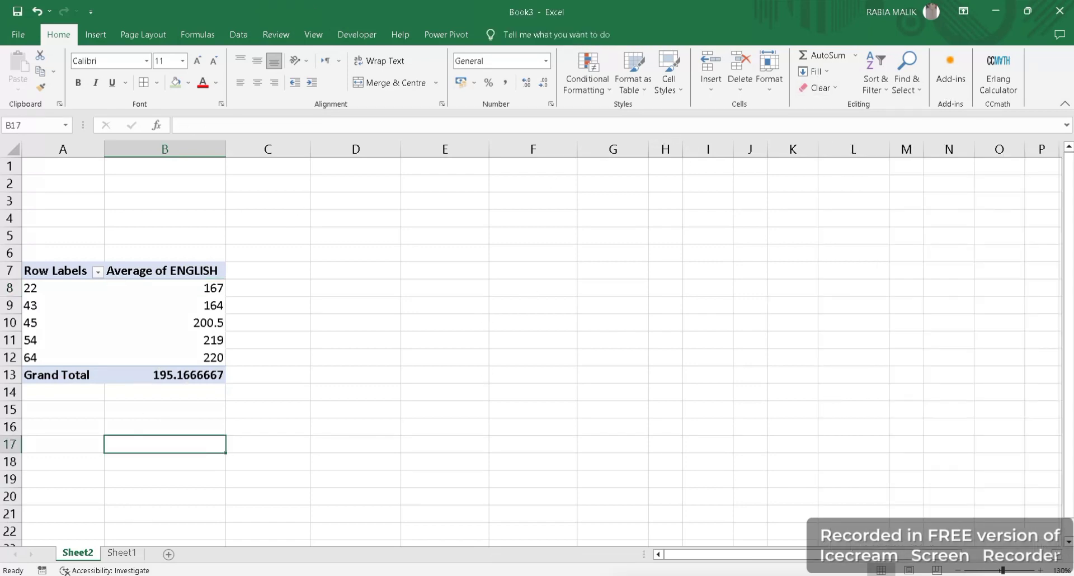
Add the MATHS, original ENGLISH, SCIENCE and STUDENTS NAME fields to the PivotTable and inspect the expanded rows
{"action": "left_click", "coordinate": [134, 287]}
{"action": "left_click_drag", "start_coordinate": [61, 273], "coordinate": [220, 370]}
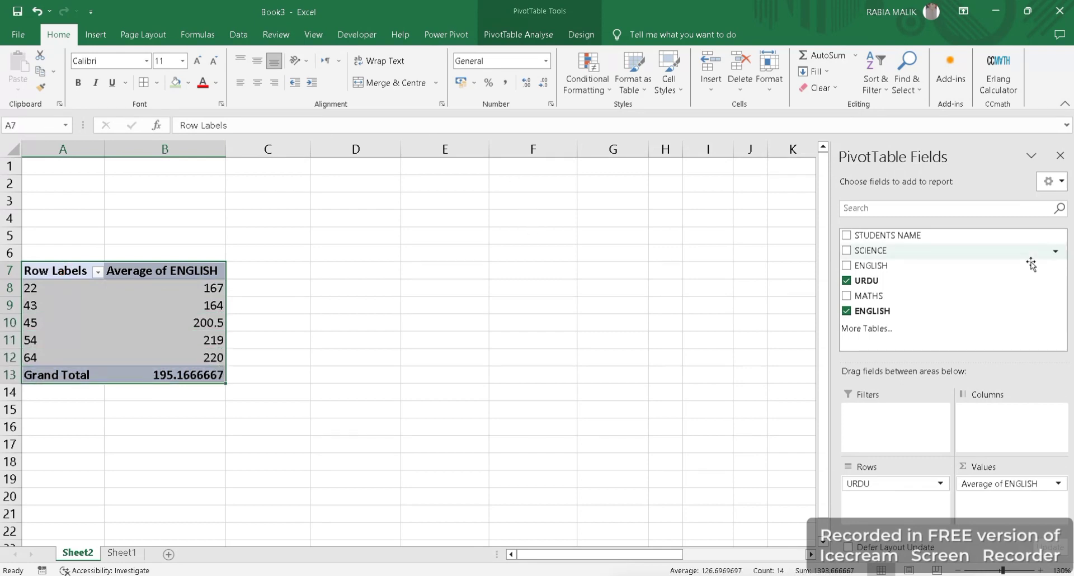
{"action": "left_click", "coordinate": [847, 295]}
{"action": "left_click", "coordinate": [847, 266]}
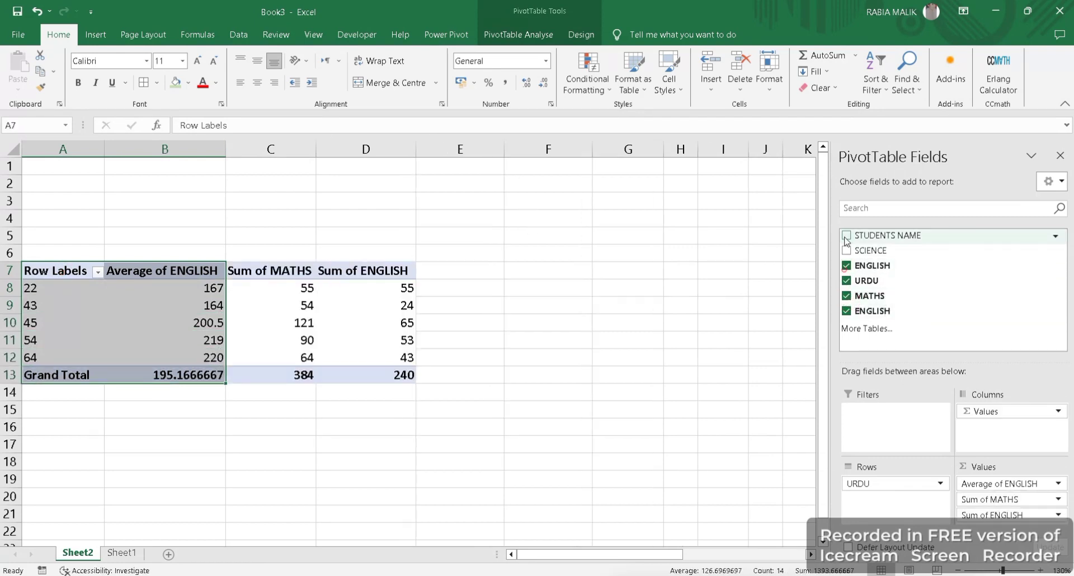
{"action": "left_click", "coordinate": [846, 251]}
{"action": "left_click", "coordinate": [846, 235]}
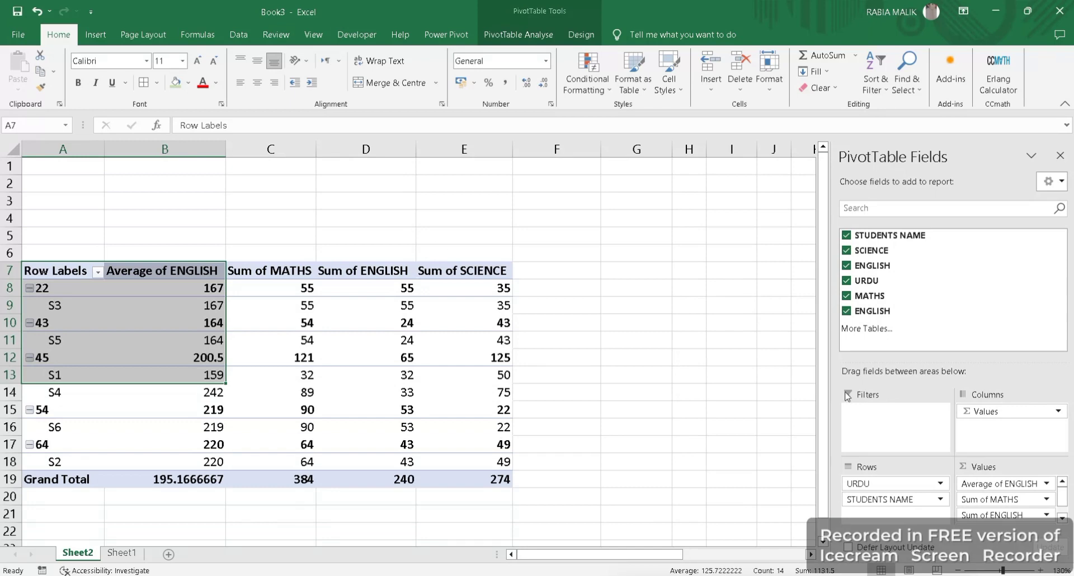
{"action": "left_click", "coordinate": [720, 340]}
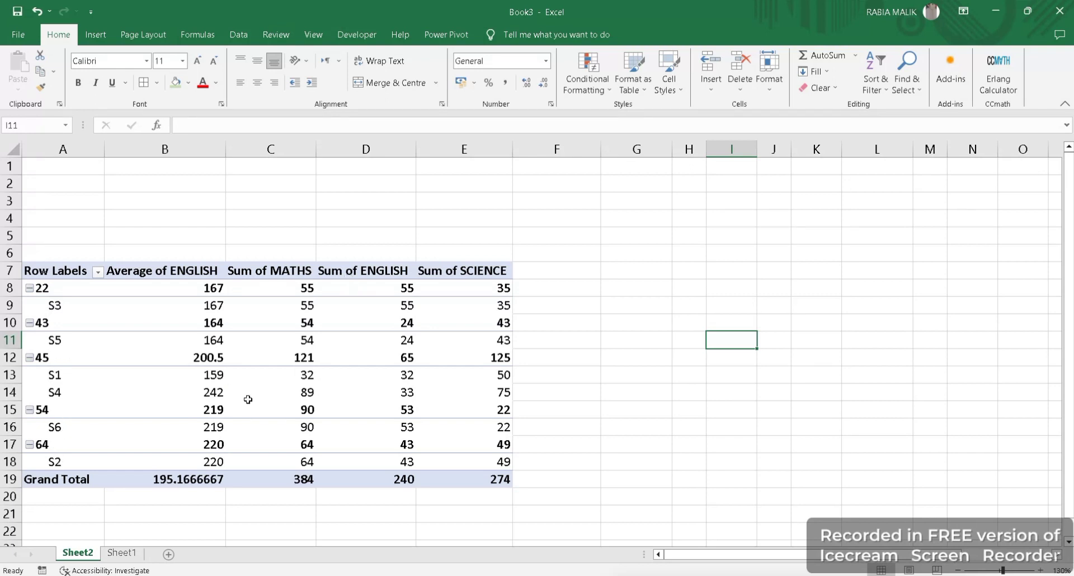
{"action": "left_click", "coordinate": [569, 335]}
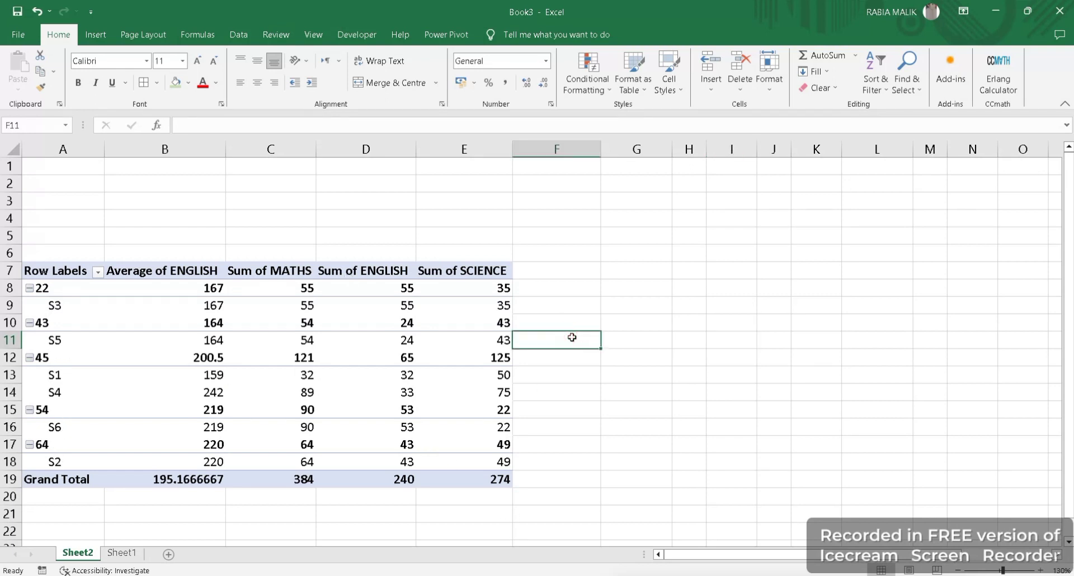
{"action": "mouse_move", "coordinate": [121, 306]}
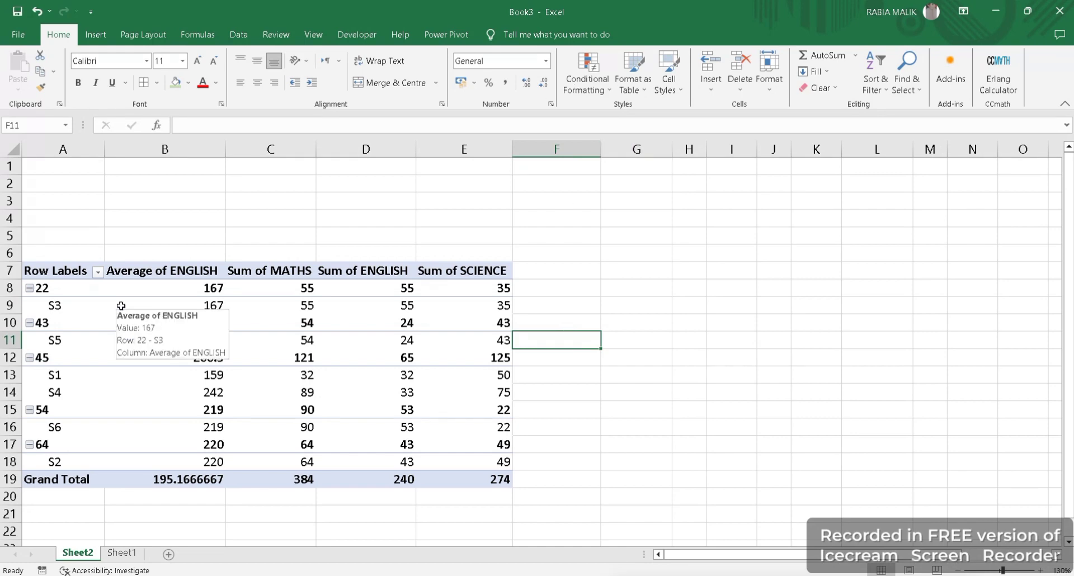
Open the Office Add-ins store and browse the add-ins listed by popularity
{"action": "left_click", "coordinate": [950, 71]}
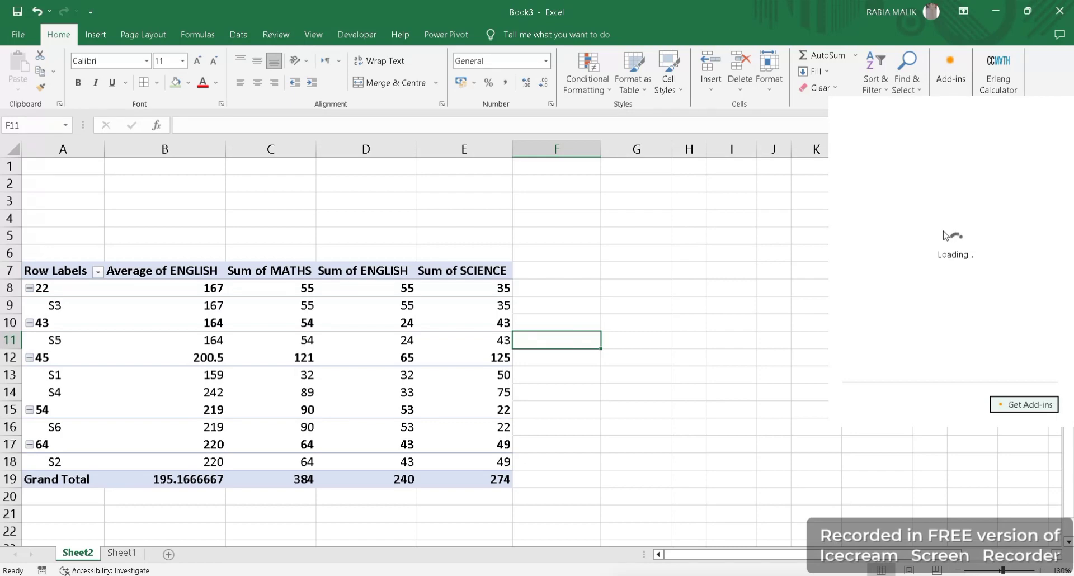
{"action": "left_click", "coordinate": [1019, 411]}
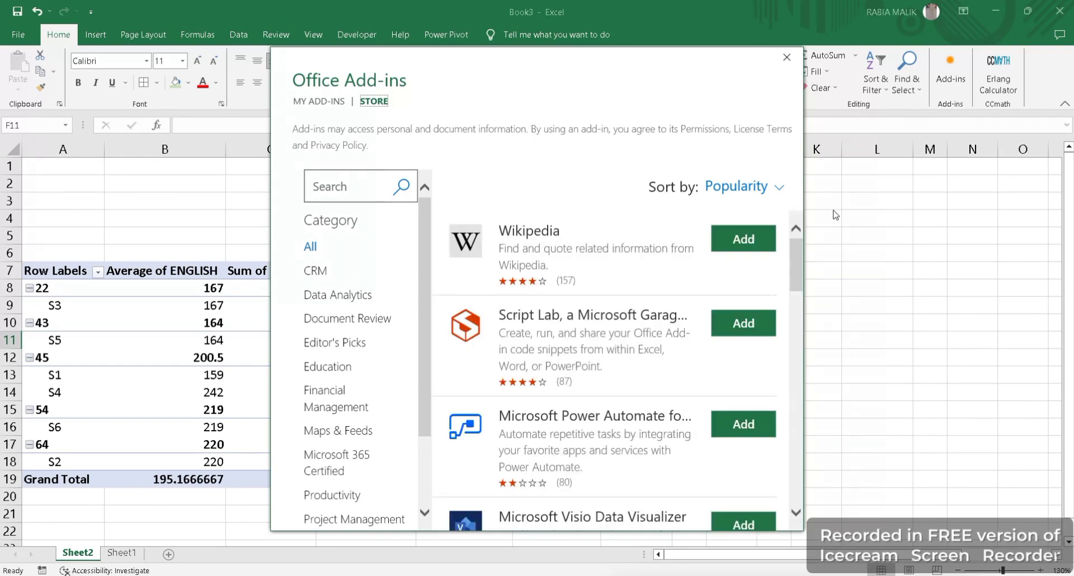
{"action": "left_click_drag", "start_coordinate": [794, 261], "coordinate": [797, 290]}
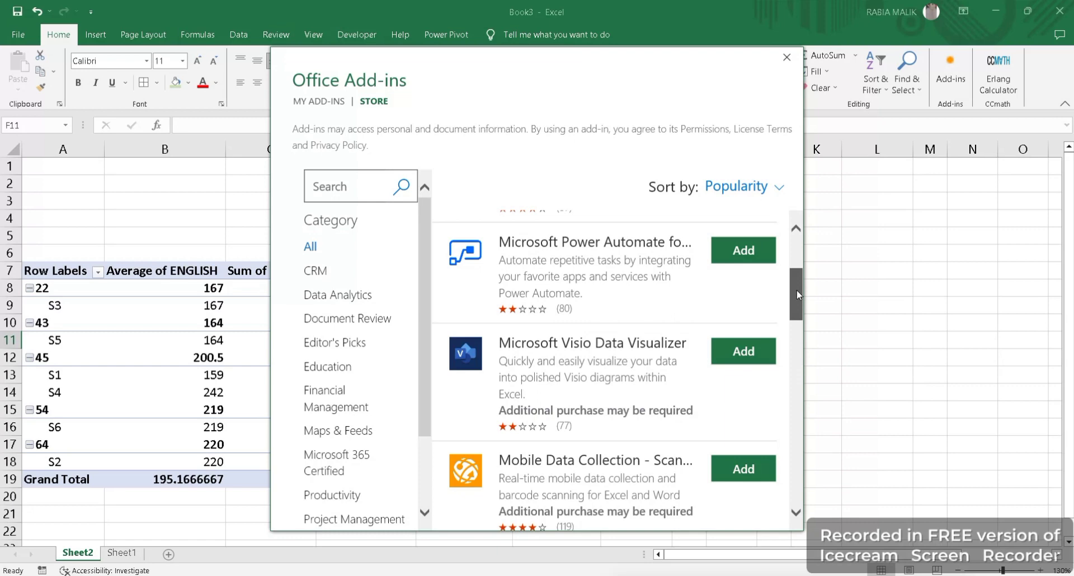
{"action": "left_click_drag", "start_coordinate": [797, 290], "coordinate": [796, 313]}
{"action": "left_click_drag", "start_coordinate": [795, 313], "coordinate": [793, 384]}
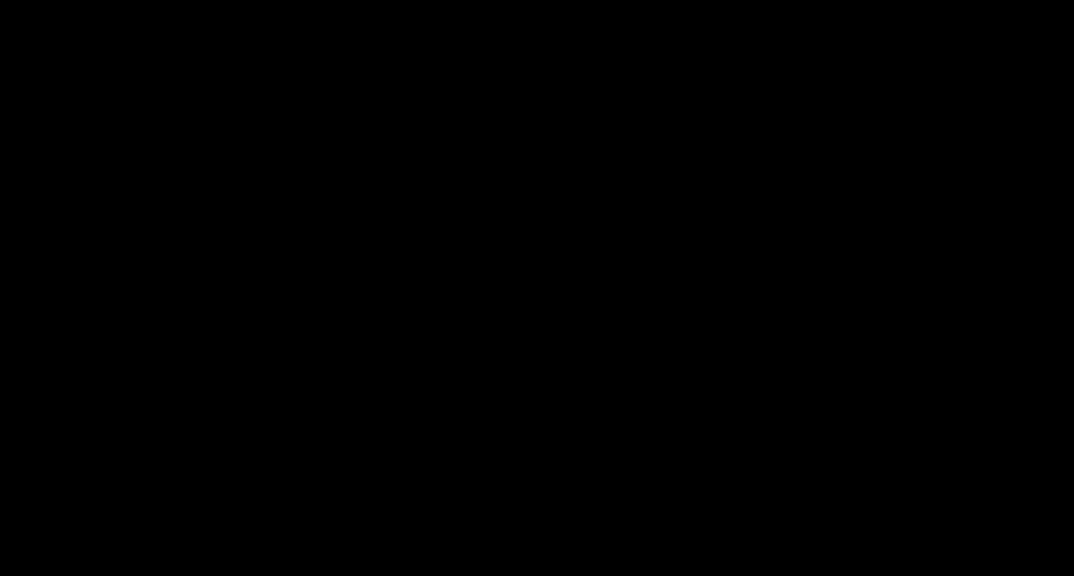